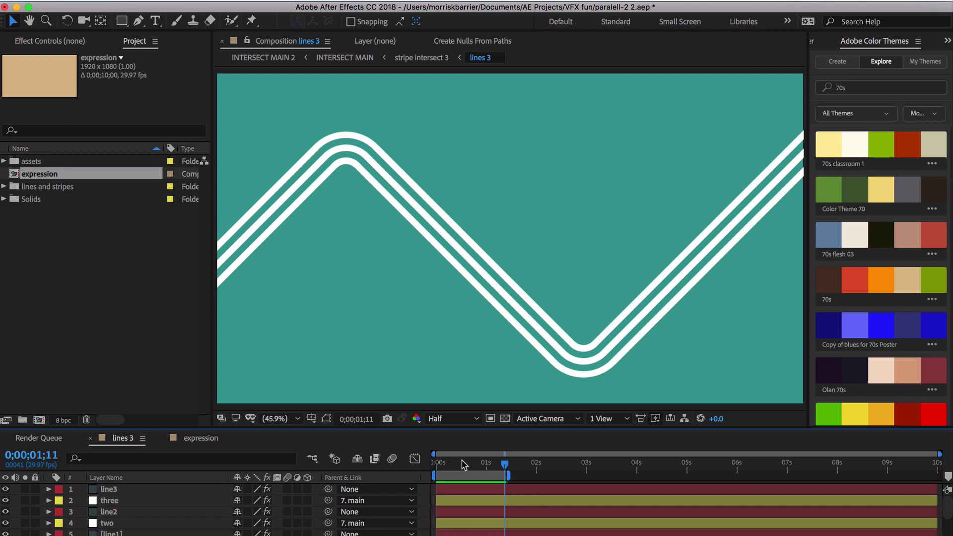
# Step back two frames, preview the stripes' write-on animation, then switch to Illustrator's Start screen.
pyautogui.press('pageup')
pyautogui.press('pageup')
pyautogui.press('space')
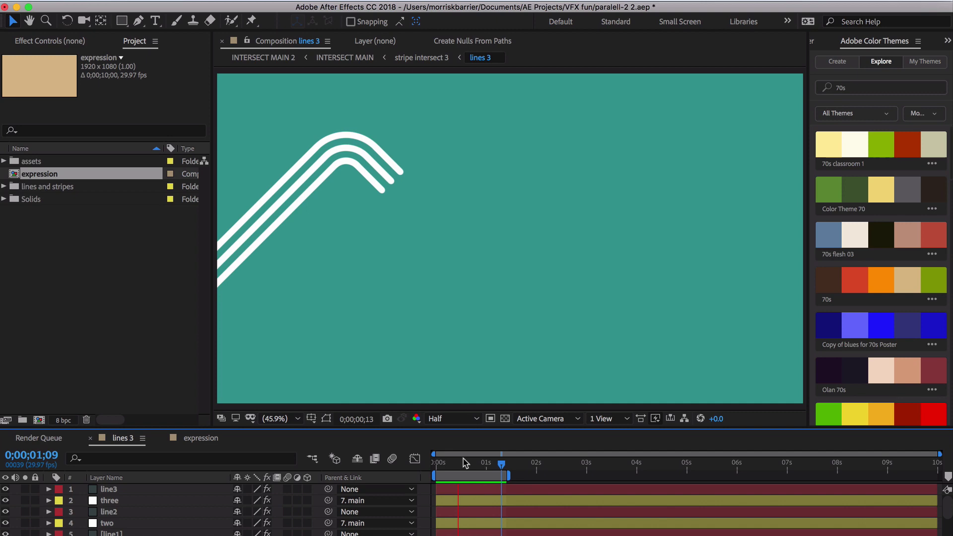
pyautogui.press('space')
pyautogui.hotkey('ctrl', 'Left')
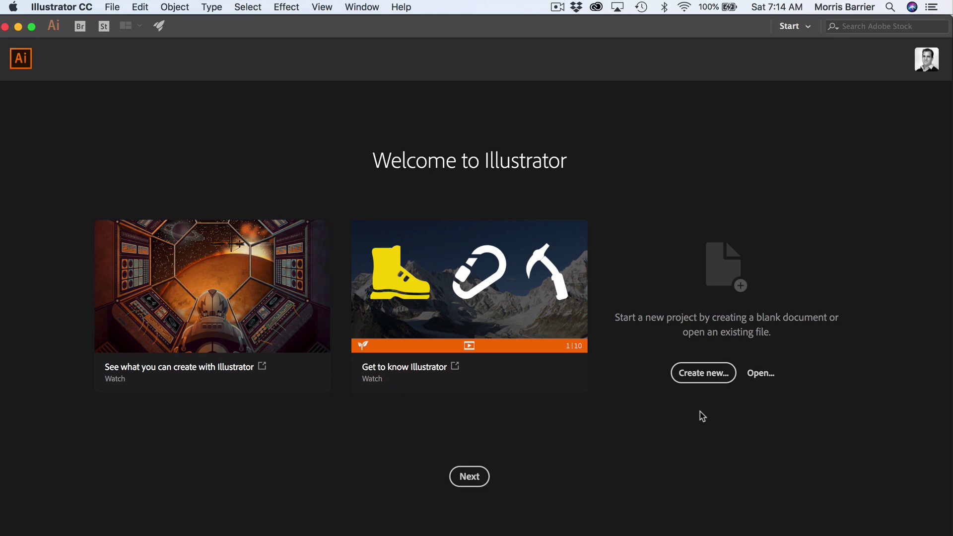
# Create a Film & Video 4K UHD document (3840 × 2160 px) with Transparency Grid set to Off.
pyautogui.click(707, 381)
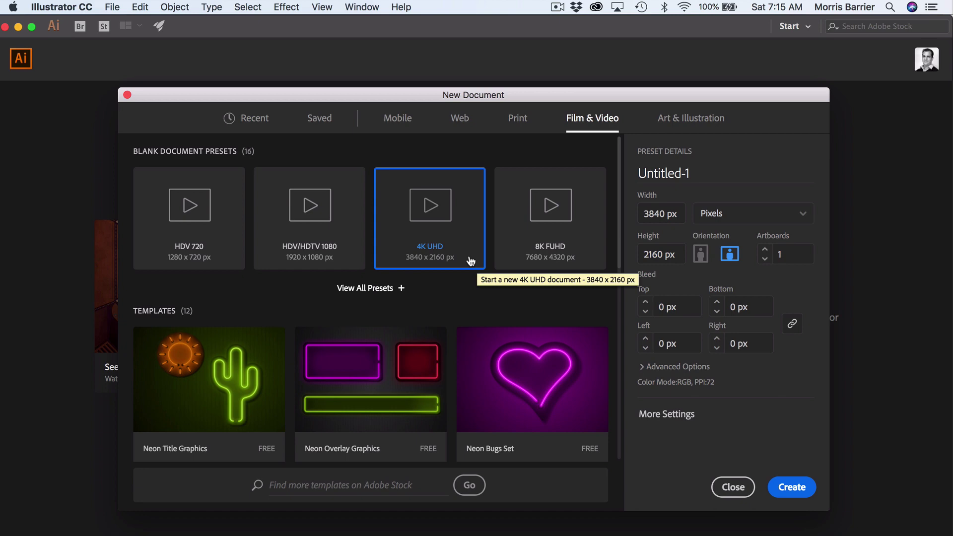
pyautogui.click(643, 421)
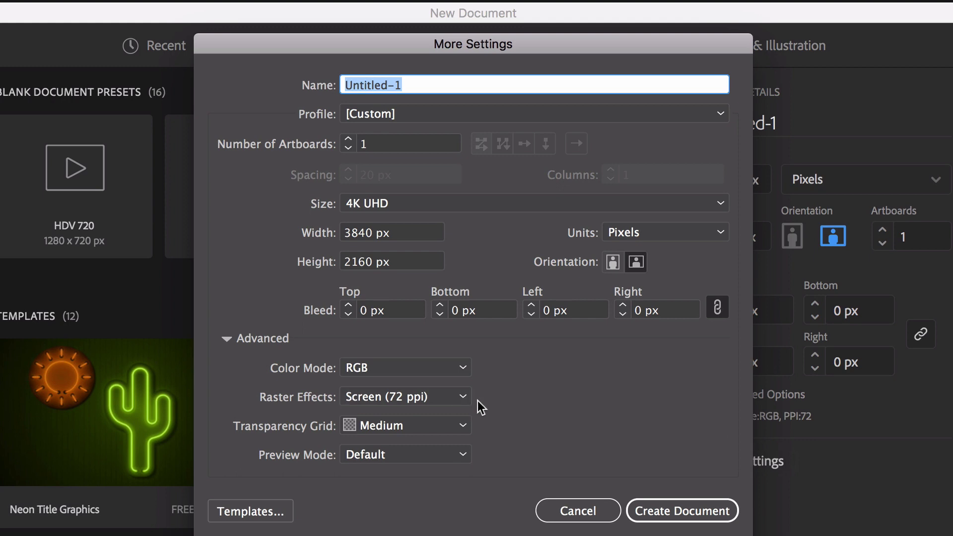
pyautogui.click(459, 430)
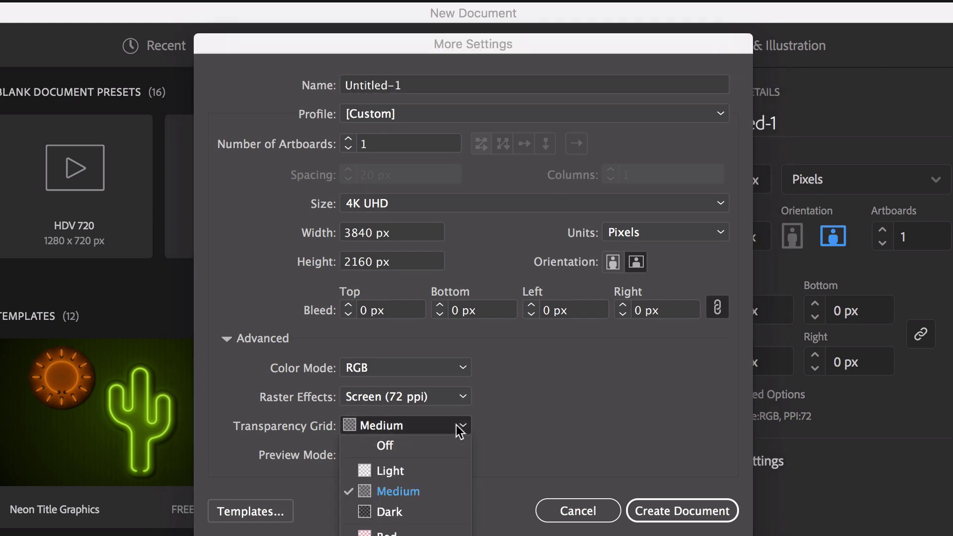
pyautogui.click(440, 455)
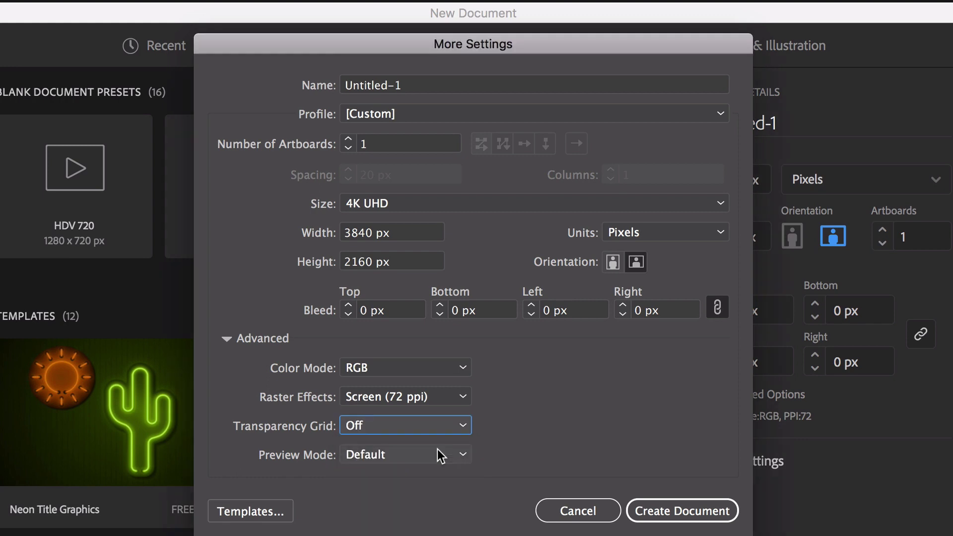
pyautogui.click(677, 511)
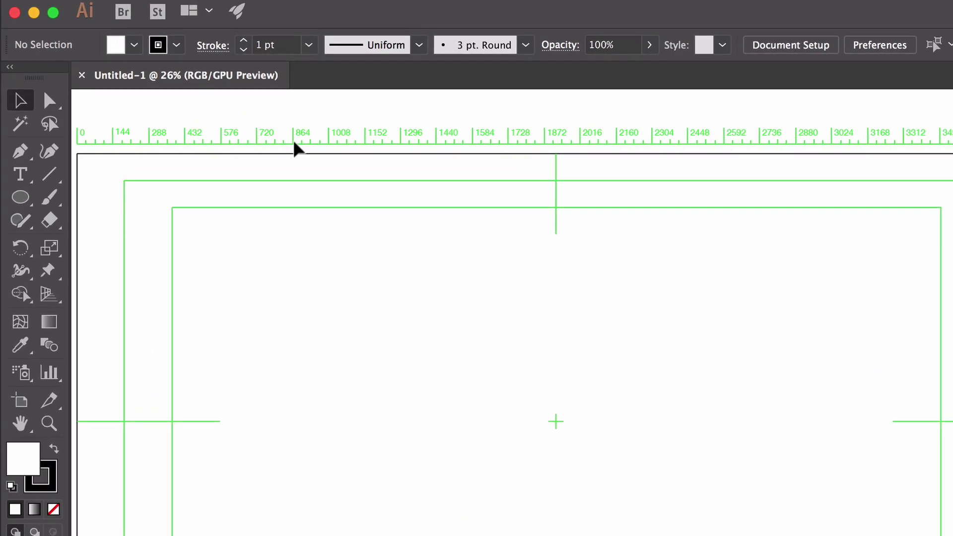
# Choose the Ellipse tool with fill set to None and a 5 pt stroke.
pyautogui.press('l')
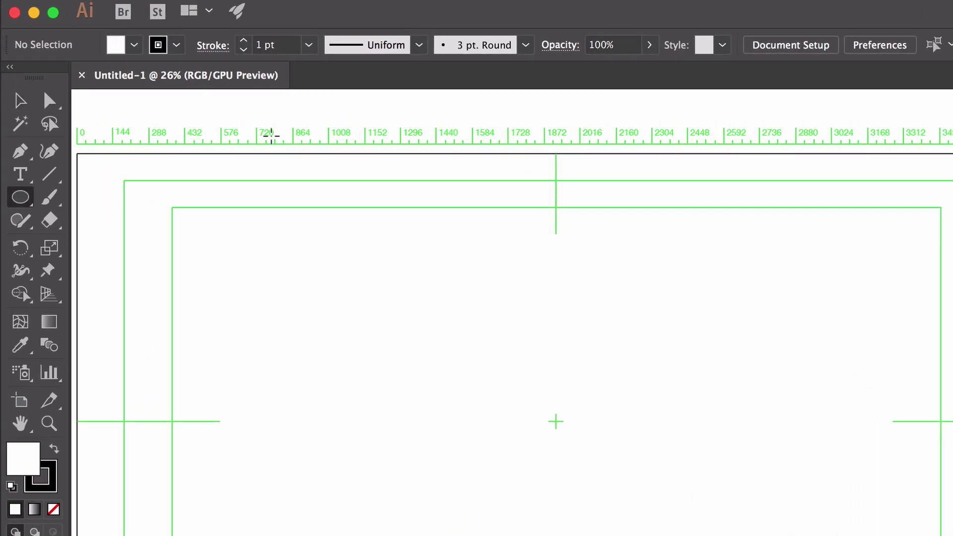
pyautogui.click(134, 44)
pyautogui.click(13, 77)
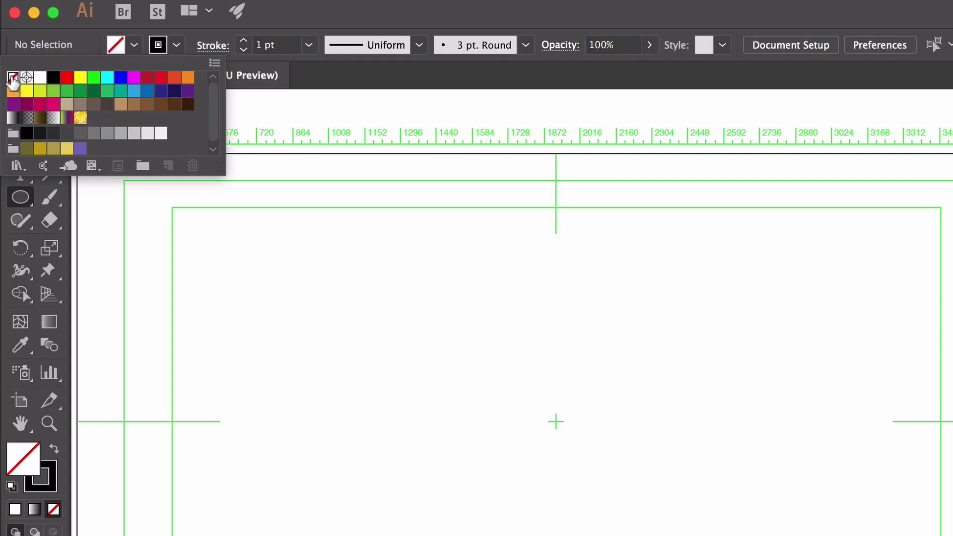
pyautogui.click(244, 41)
pyautogui.click(243, 41)
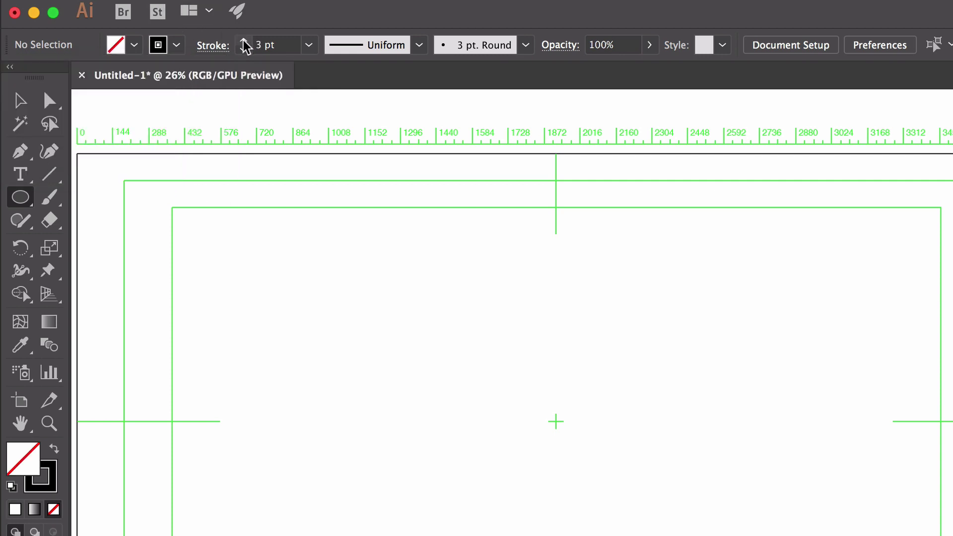
pyautogui.click(243, 41)
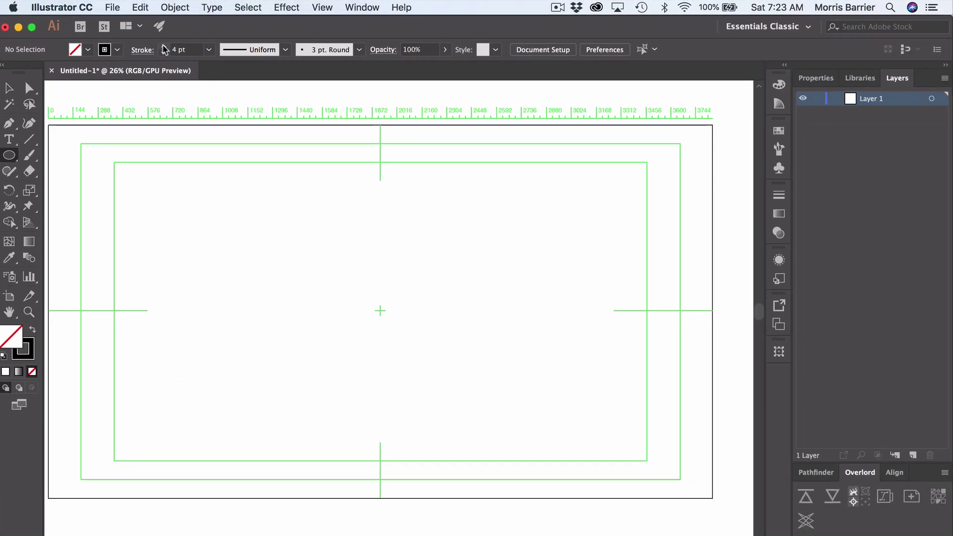
pyautogui.click(163, 46)
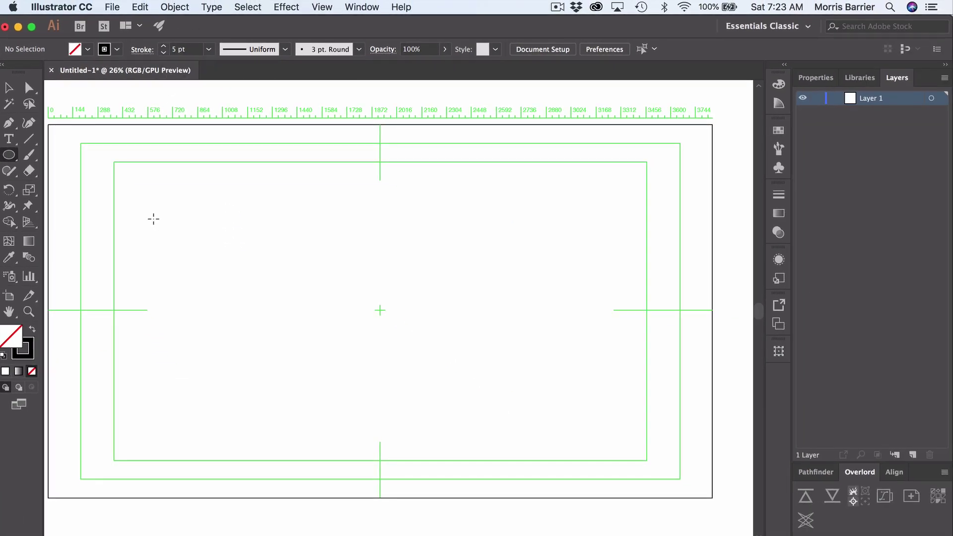
# Draw a perfect circle on the left and Option-drag a copy to the right.
pyautogui.press('shift')
pyautogui.moveTo(152, 217); pyautogui.dragTo(311, 375)
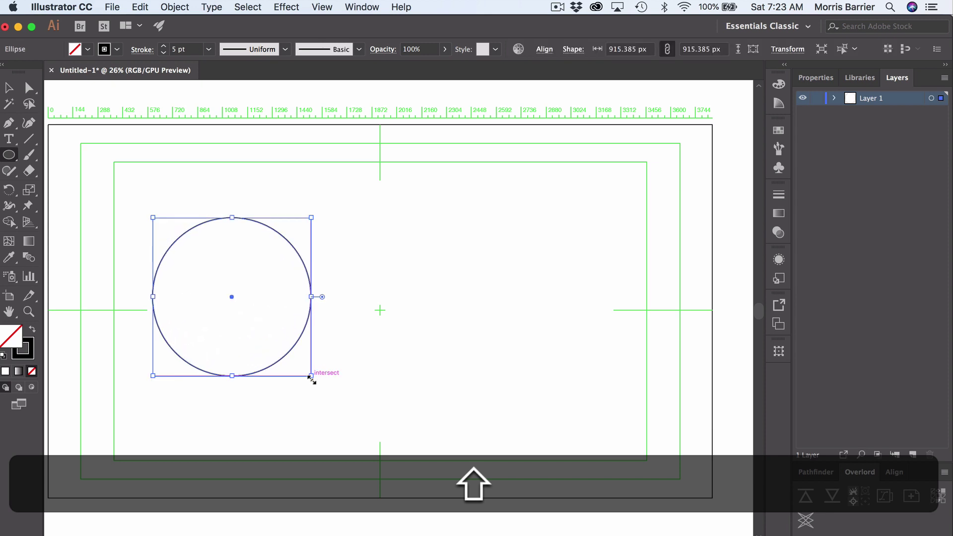
pyautogui.press('v')
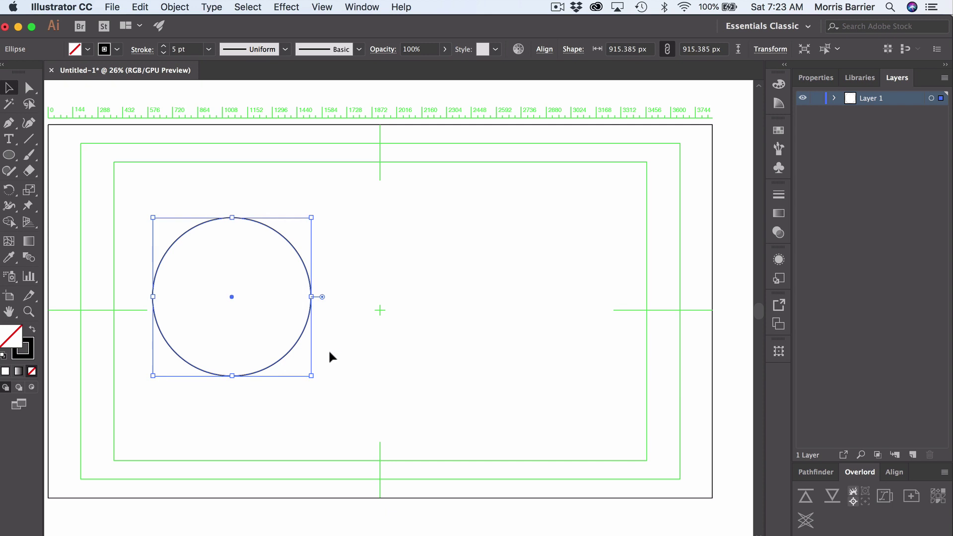
pyautogui.press('alt')
pyautogui.moveTo(282, 364); pyautogui.dragTo(571, 368)
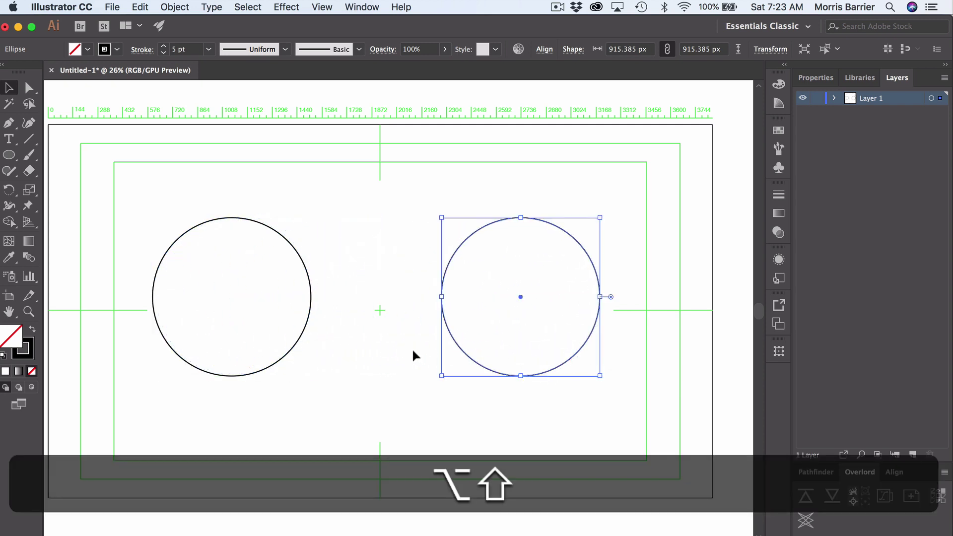
pyautogui.click(29, 140)
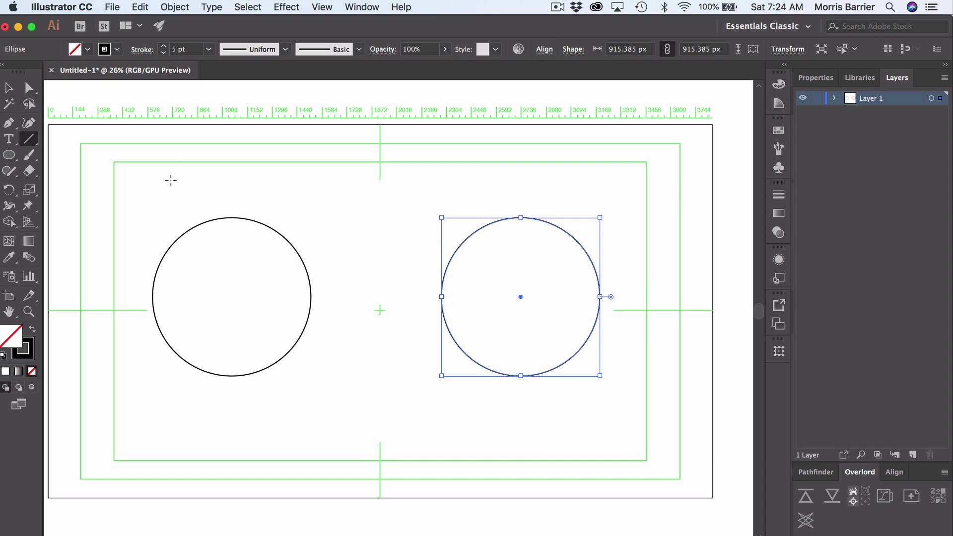
# Draw a line above the left circle, cut that circle at its four anchors, and shift its bottom-right arc.
pyautogui.moveTo(167, 180); pyautogui.dragTo(399, 192)
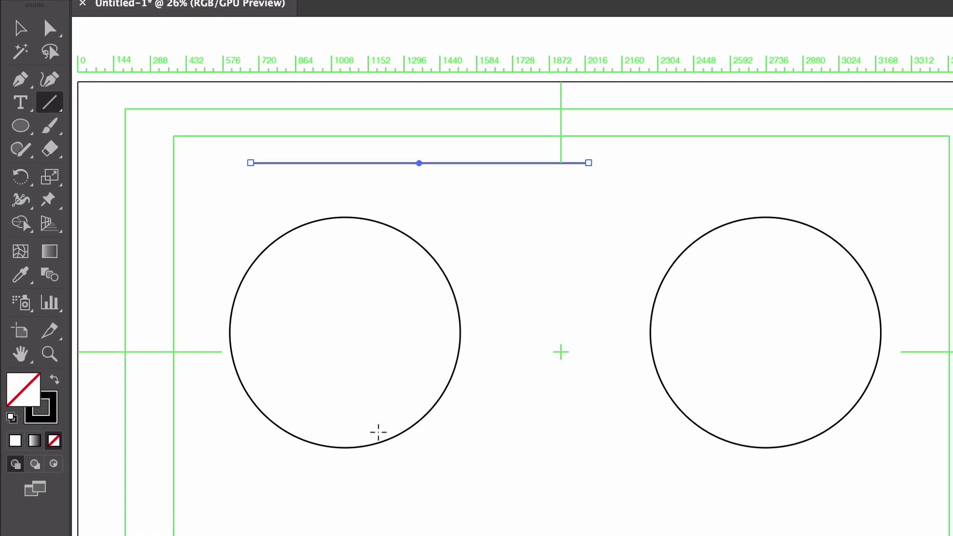
pyautogui.press('c')
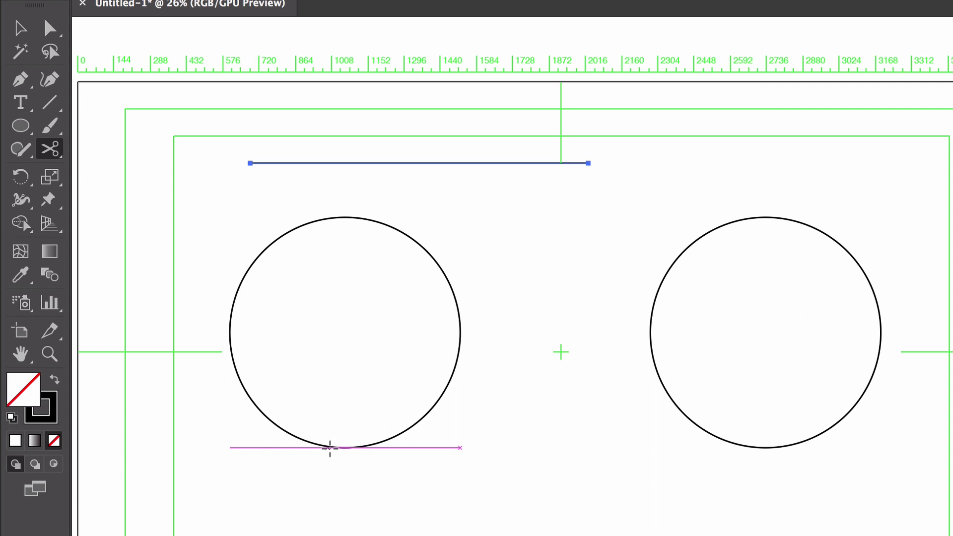
pyautogui.click(346, 447)
pyautogui.click(345, 447)
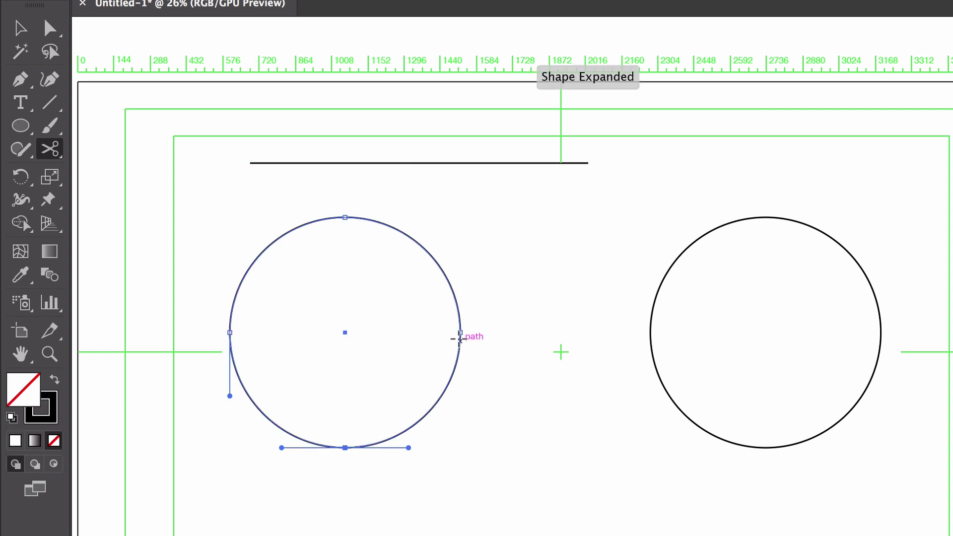
pyautogui.click(460, 333)
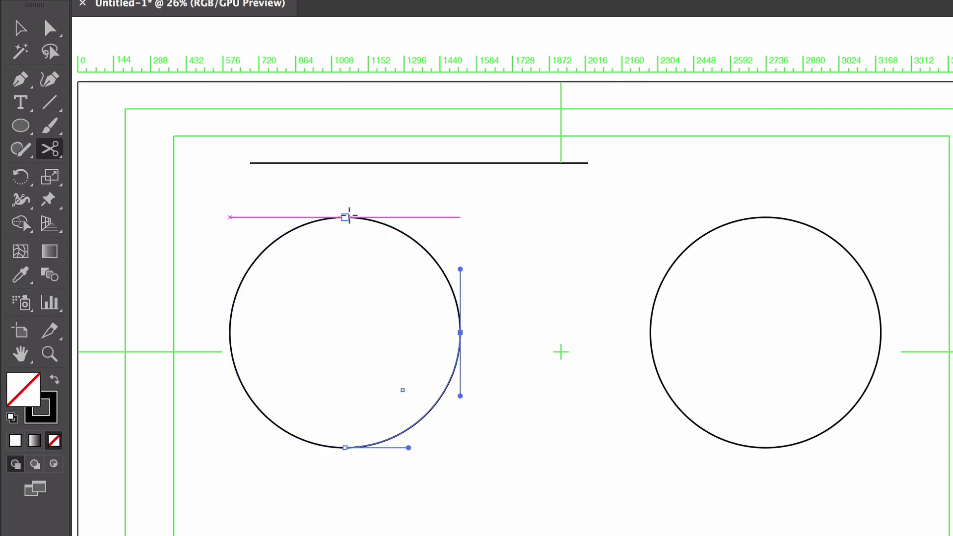
pyautogui.click(345, 217)
pyautogui.click(230, 332)
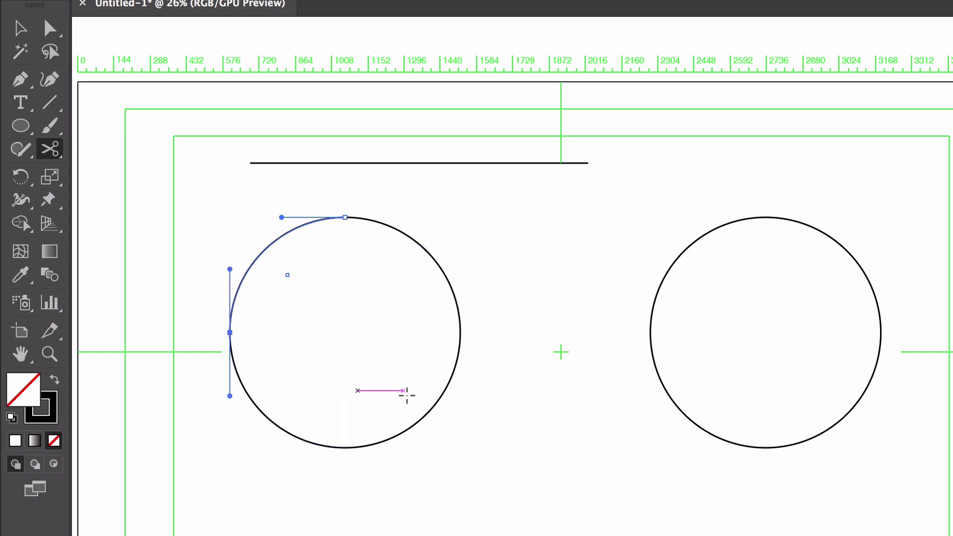
pyautogui.press('v')
pyautogui.click(438, 402)
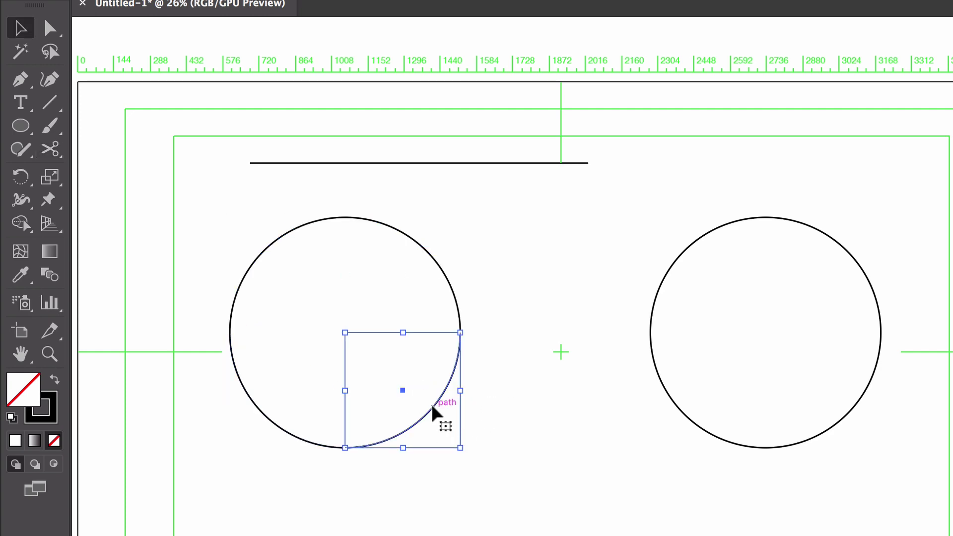
pyautogui.moveTo(436, 415); pyautogui.dragTo(527, 484)
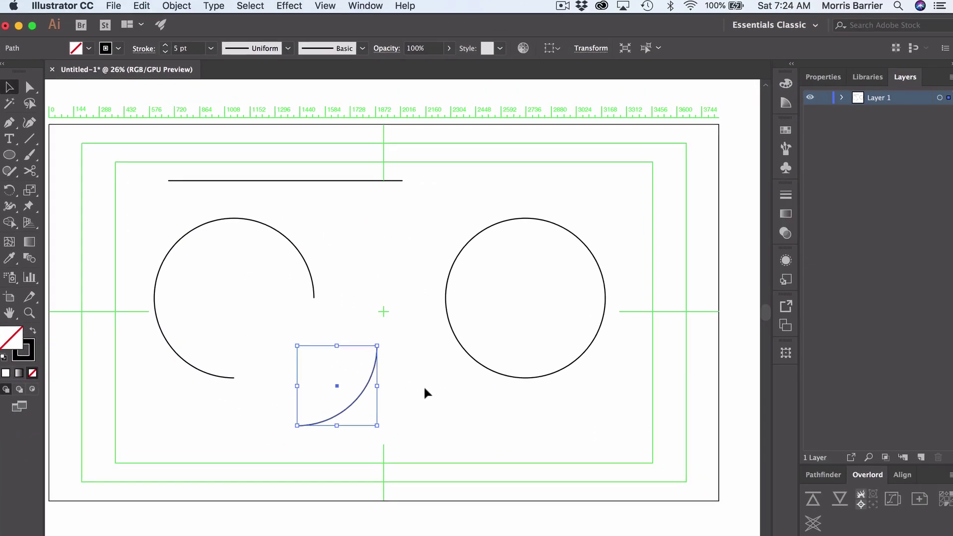
# Cut the right circle at its bottom and right points and shift that arc down-right.
pyautogui.press('c')
pyautogui.click(766, 448)
pyautogui.click(521, 376)
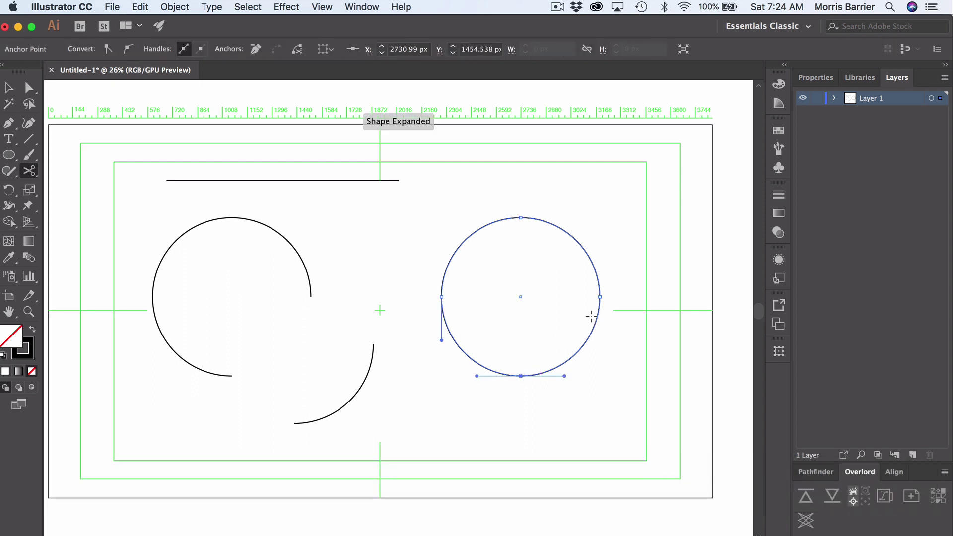
pyautogui.click(599, 297)
pyautogui.press('v')
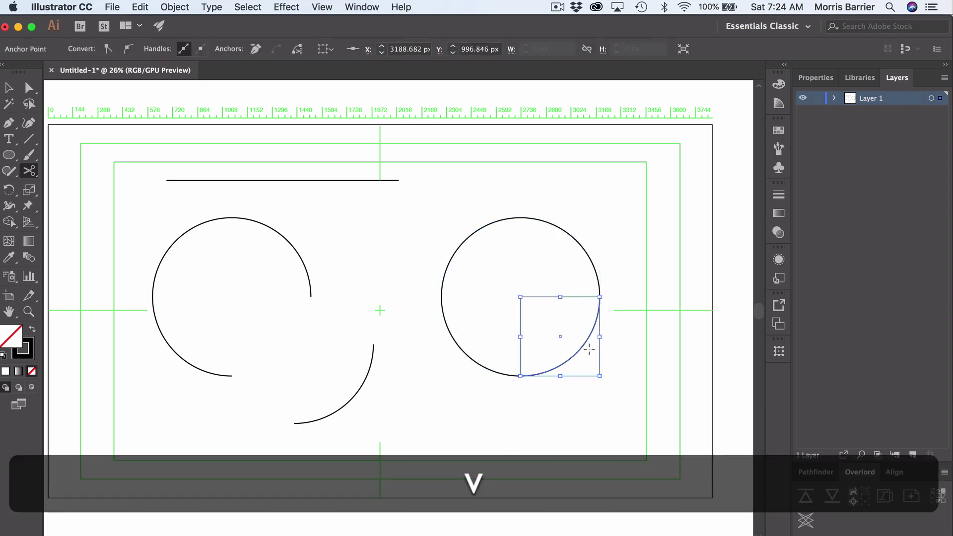
pyautogui.moveTo(584, 351); pyautogui.dragTo(619, 378)
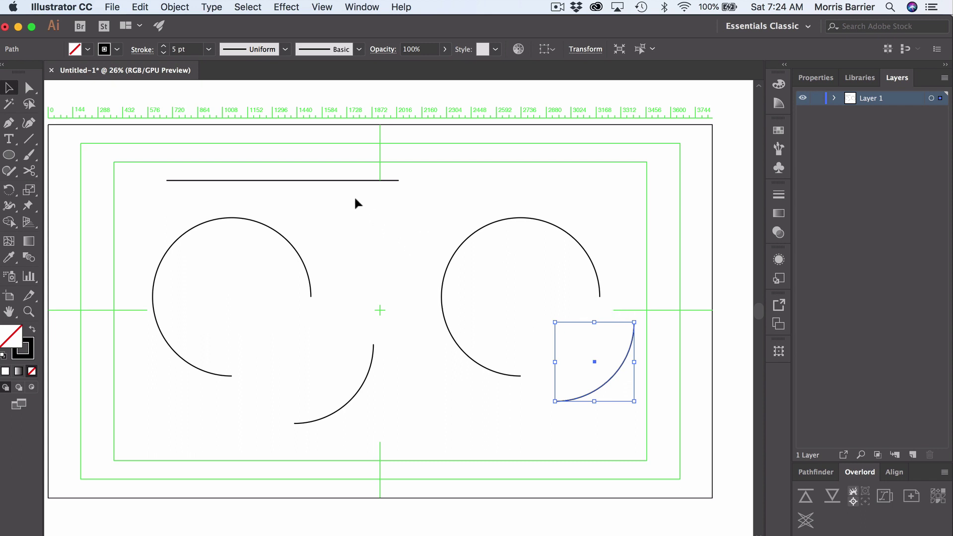
pyautogui.press('a')
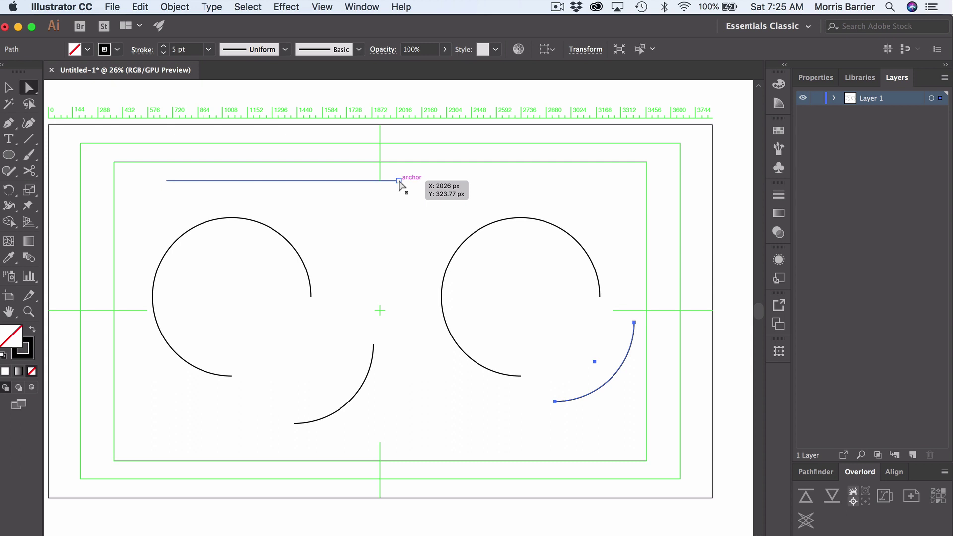
# Shorten the top line, move it left, and snap the top-right quarter arc onto its end.
pyautogui.moveTo(399, 180); pyautogui.dragTo(323, 180)
pyautogui.moveTo(296, 180); pyautogui.dragTo(163, 181)
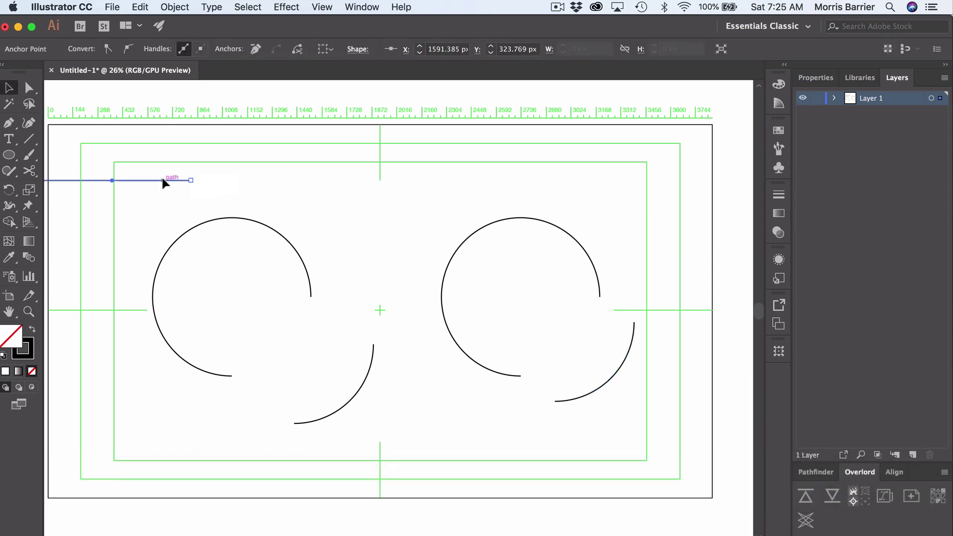
pyautogui.click(306, 272)
pyautogui.click(322, 7)
pyautogui.click(322, 7)
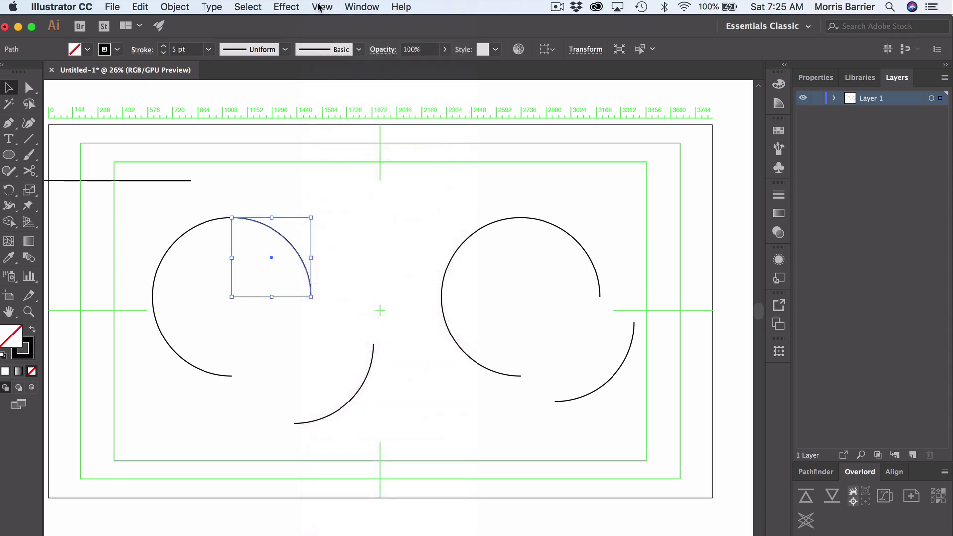
pyautogui.click(321, 7)
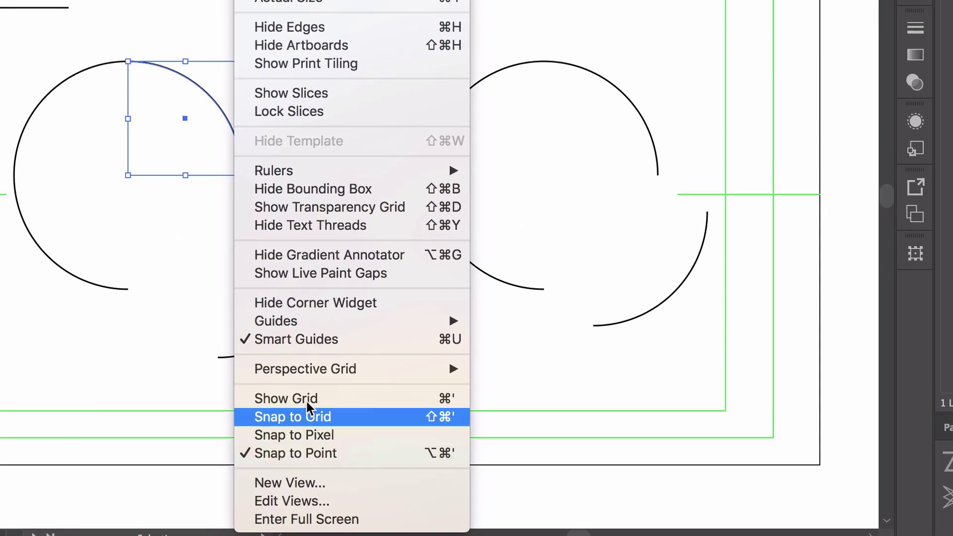
pyautogui.click(515, 368)
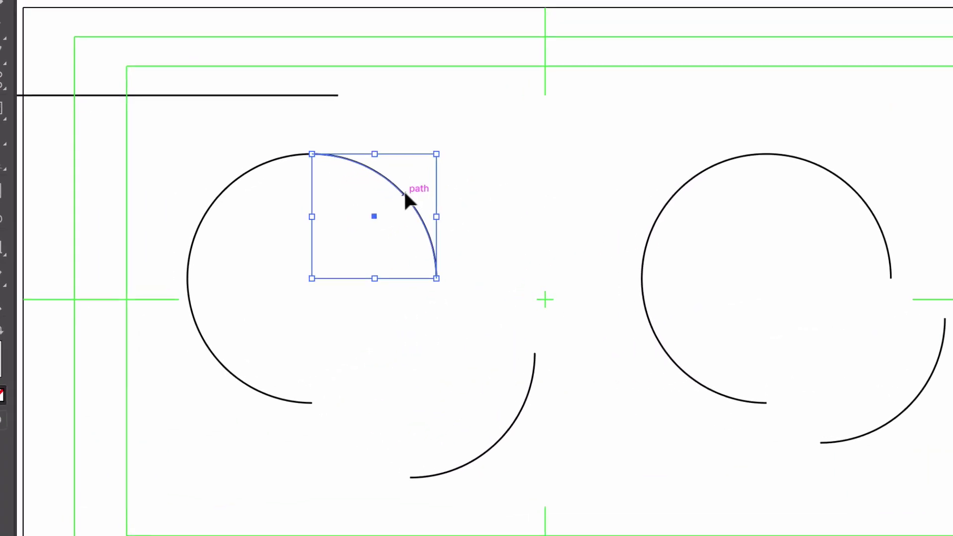
pyautogui.moveTo(284, 233); pyautogui.dragTo(284, 215)
pyautogui.moveTo(406, 172); pyautogui.dragTo(430, 141)
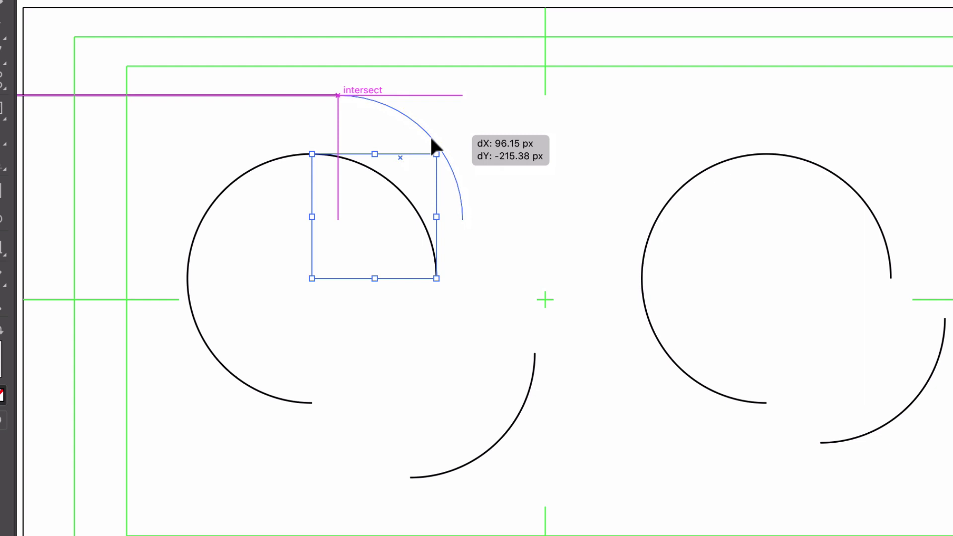
pyautogui.moveTo(431, 139); pyautogui.dragTo(431, 139)
pyautogui.click(512, 157)
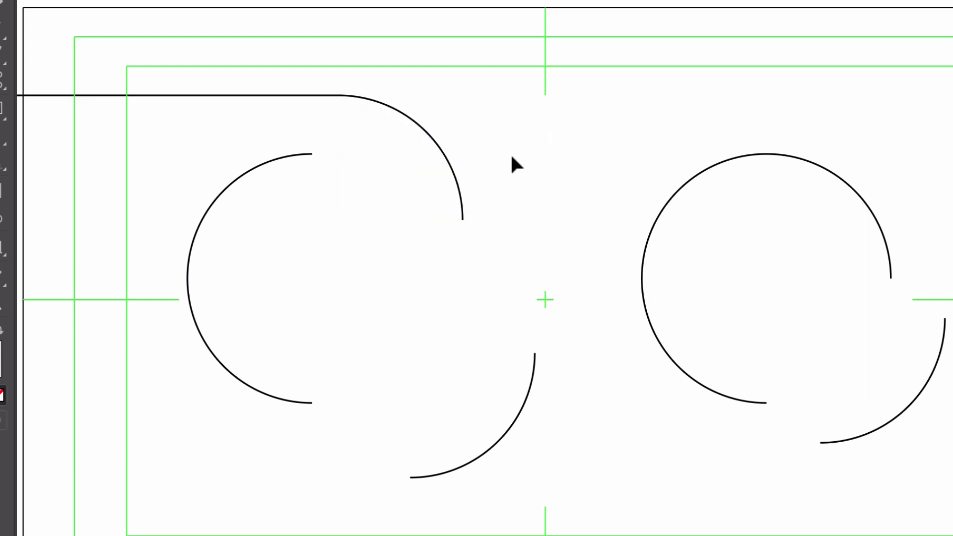
# Draw a vertical line down from the arc and move the lower arc to its bottom.
pyautogui.press('\\')
pyautogui.moveTo(463, 220)
pyautogui.mouseDown()
pyautogui.moveTo(463, 366)
pyautogui.moveTo(462, 352)
pyautogui.mouseUp()
pyautogui.press('v')
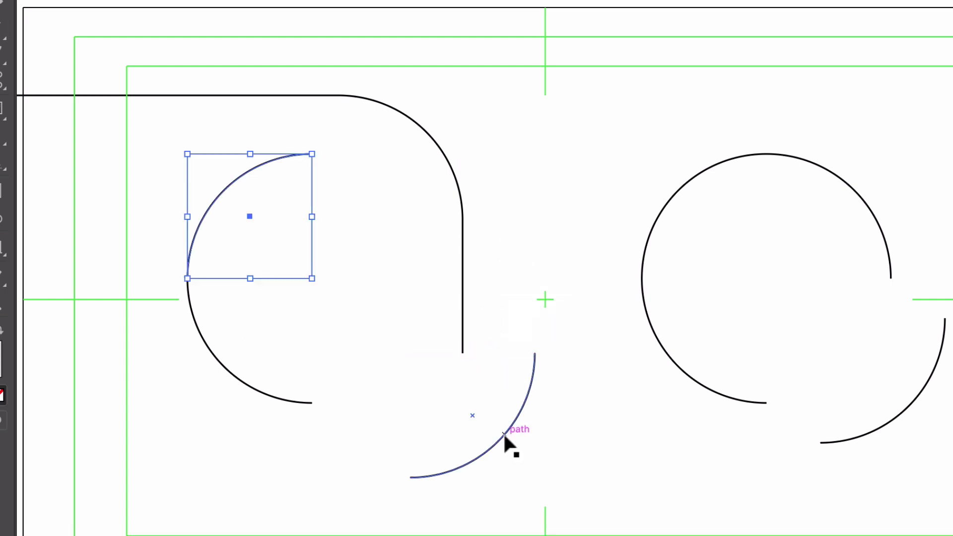
pyautogui.moveTo(489, 435); pyautogui.dragTo(433, 433)
# Shrink the left half-circle to about half size, attach it at the curve's lower end, and nudge the path up-left.
pyautogui.keyDown('shift'); pyautogui.click(215, 349); pyautogui.keyUp('shift')
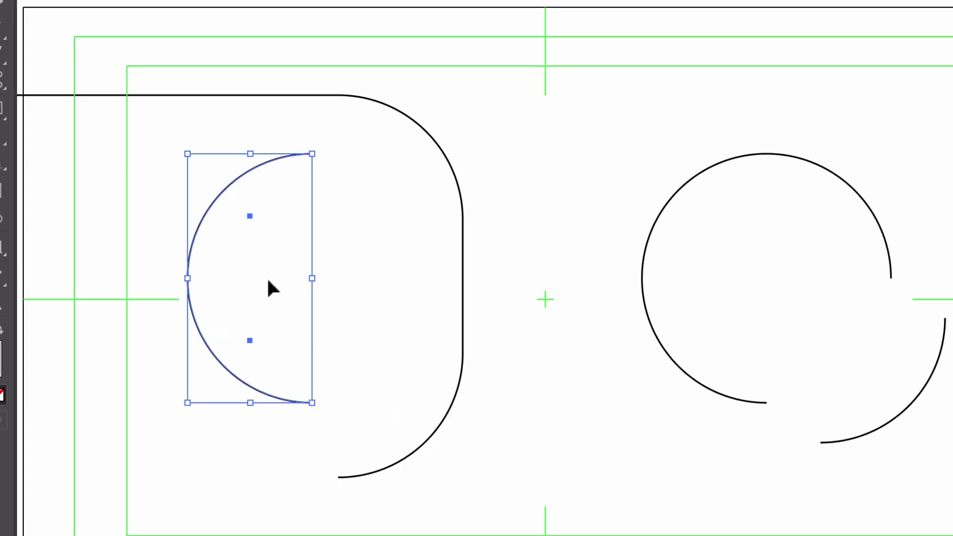
pyautogui.moveTo(311, 402); pyautogui.dragTo(234, 240)
pyautogui.moveTo(198, 185); pyautogui.dragTo(248, 508)
pyautogui.moveTo(259, 377); pyautogui.dragTo(301, 372)
pyautogui.keyDown('shift'); pyautogui.click(461, 133); pyautogui.keyUp('shift')
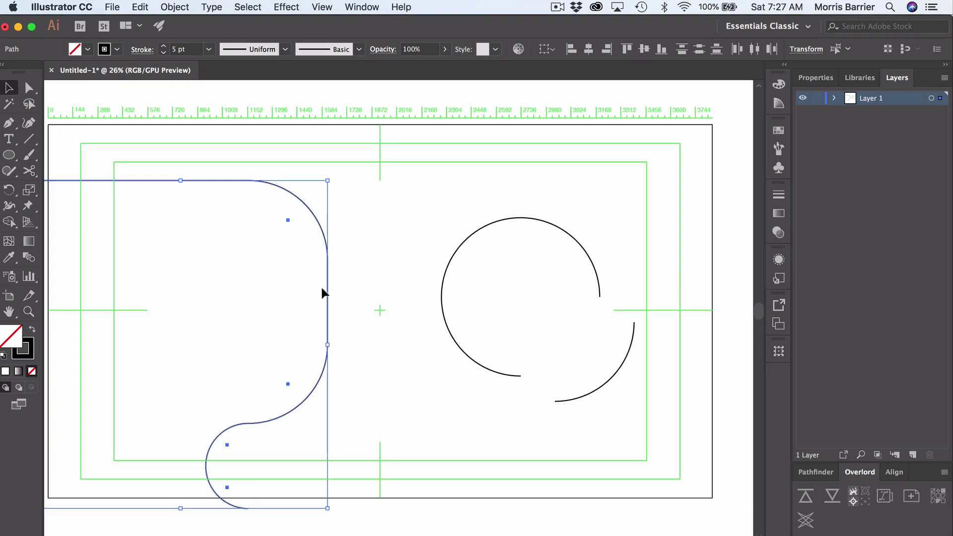
pyautogui.moveTo(330, 302); pyautogui.dragTo(323, 273)
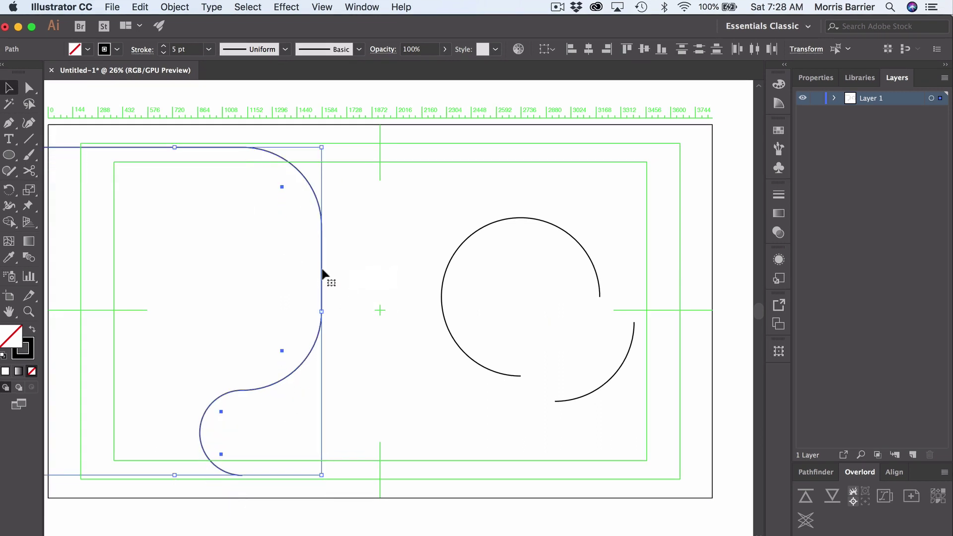
# Extend the bottom line right, move the lower-right arc onto it, and join them into one path.
pyautogui.press('a')
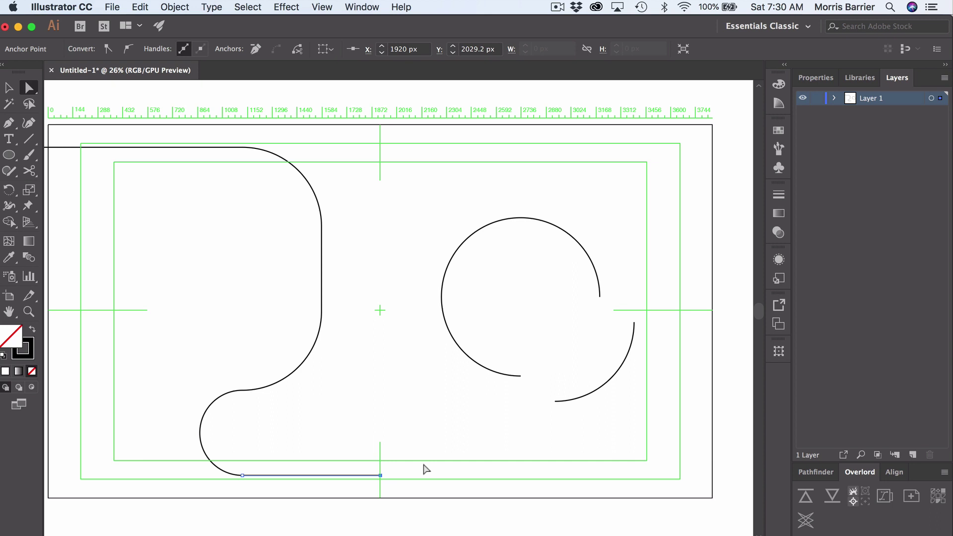
pyautogui.click(380, 475)
pyautogui.moveTo(380, 475); pyautogui.dragTo(460, 475)
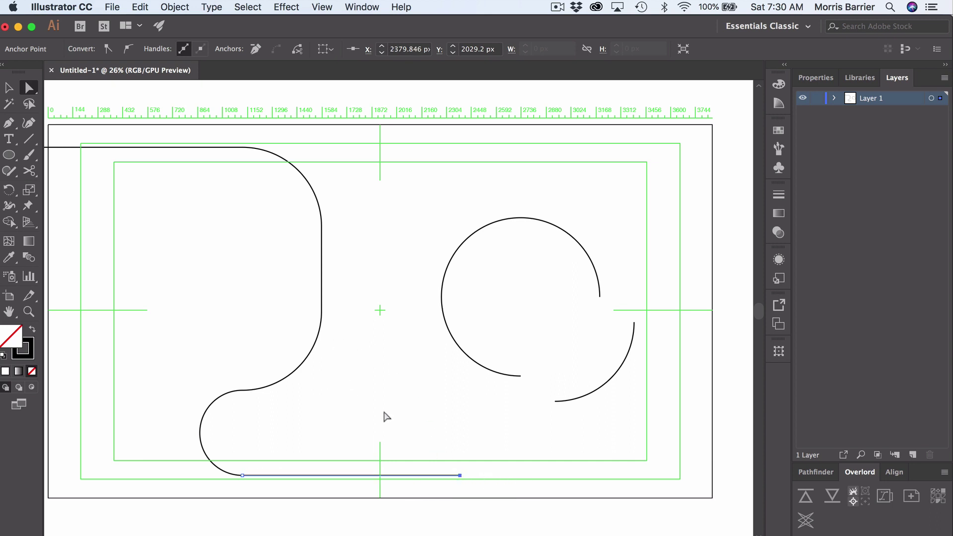
pyautogui.press('v')
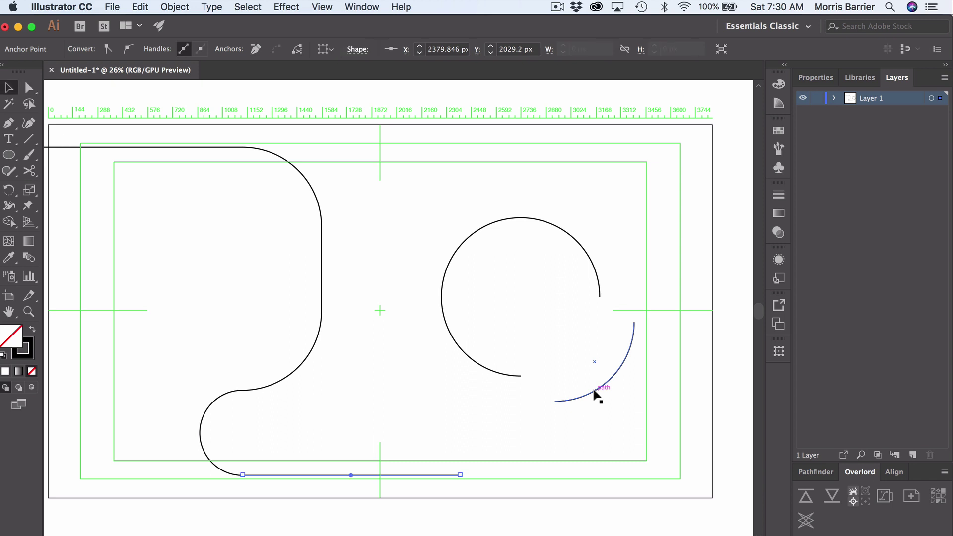
pyautogui.moveTo(597, 395); pyautogui.dragTo(498, 466)
pyautogui.keyDown('shift'); pyautogui.click(460, 474); pyautogui.keyUp('shift')
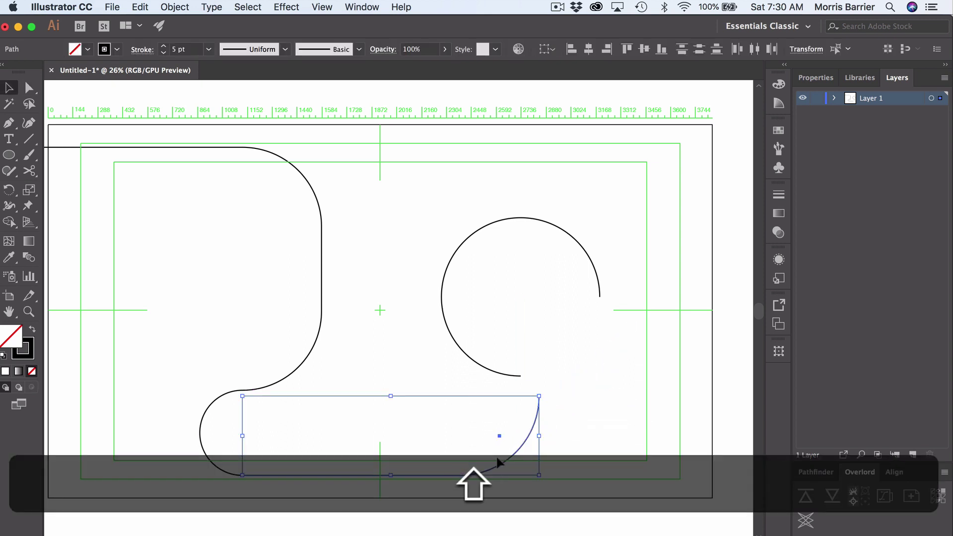
pyautogui.press('super+j')
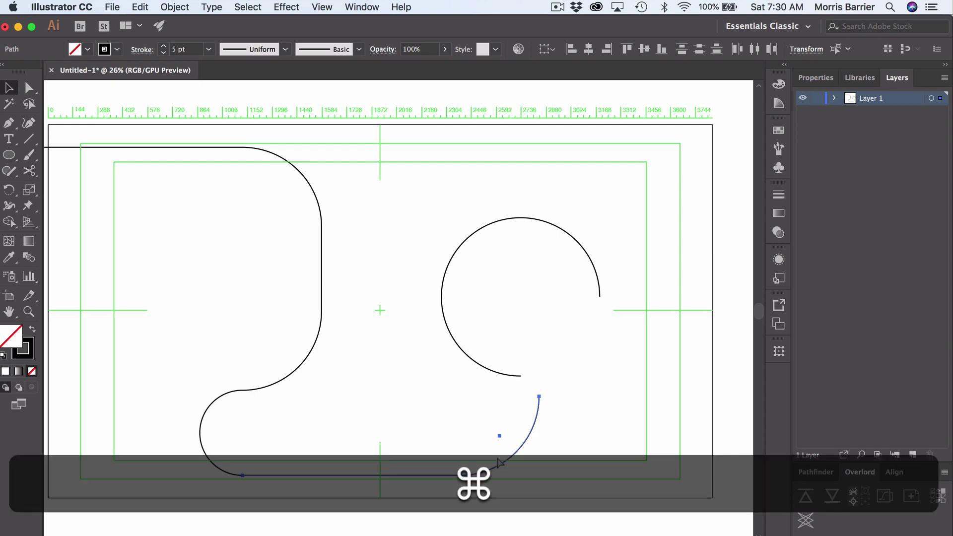
pyautogui.press('super+j')
# Draw a horizontal line right from the circle's bottom and join it to the circle.
pyautogui.press('\\')
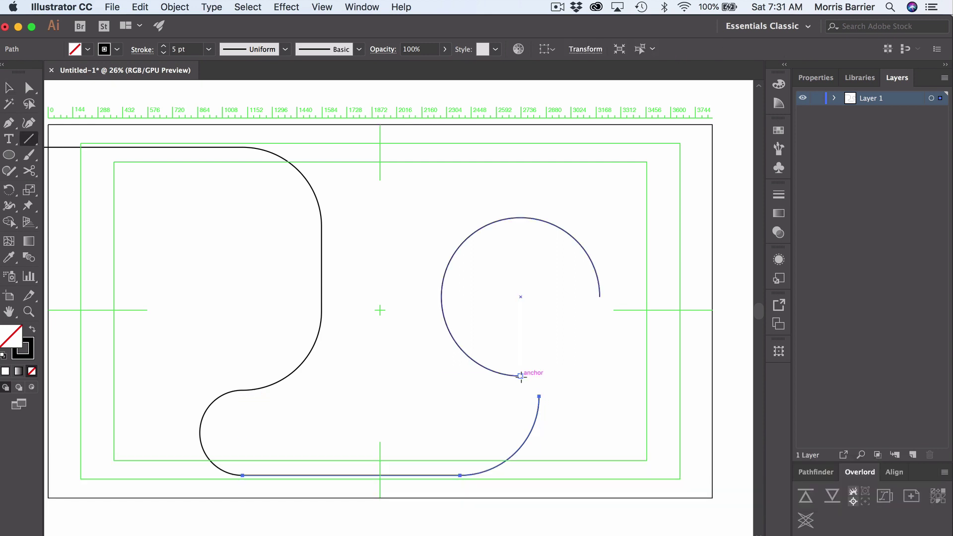
pyautogui.moveTo(521, 376); pyautogui.dragTo(629, 376)
pyautogui.press('v')
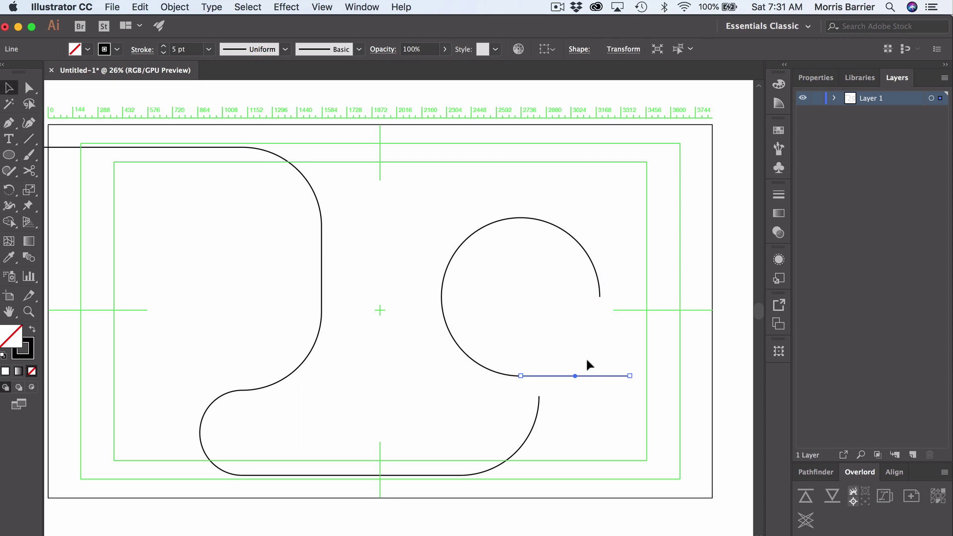
pyautogui.click(578, 374)
pyautogui.press('super+j')
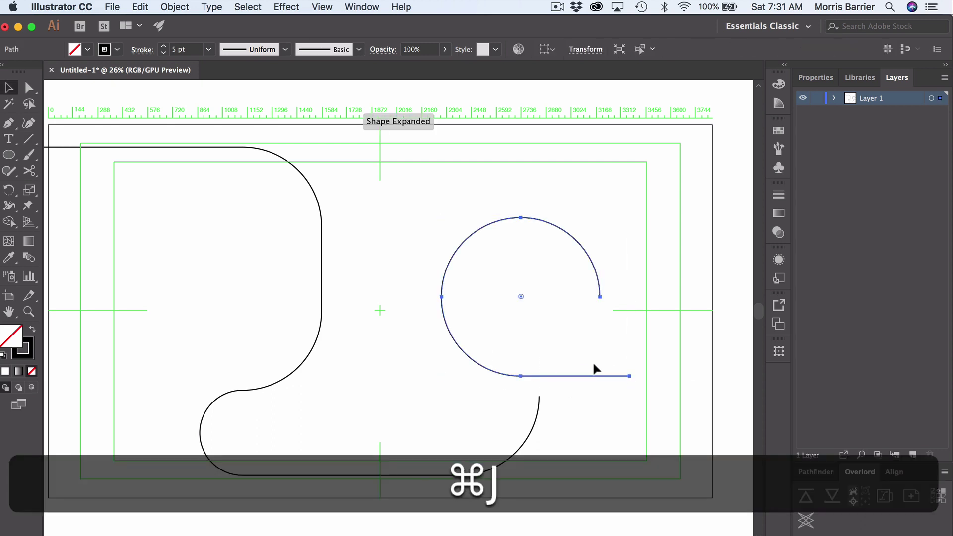
# Move the circle path down onto the bottom line and extend its line further right.
pyautogui.press('super+0')
pyautogui.press('a')
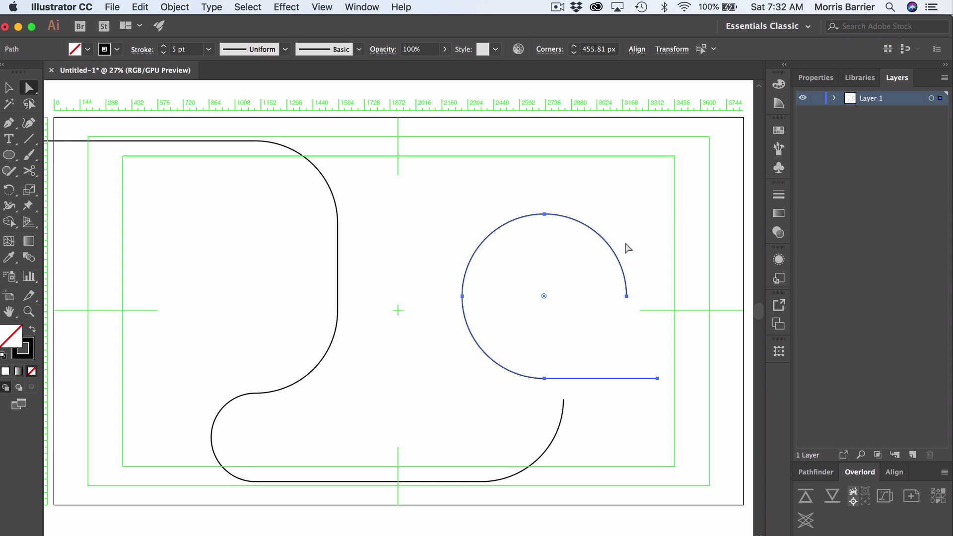
pyautogui.press('super+space')
pyautogui.moveTo(528, 323); pyautogui.dragTo(587, 324)
pyautogui.moveTo(643, 221); pyautogui.dragTo(555, 364)
pyautogui.click(590, 350)
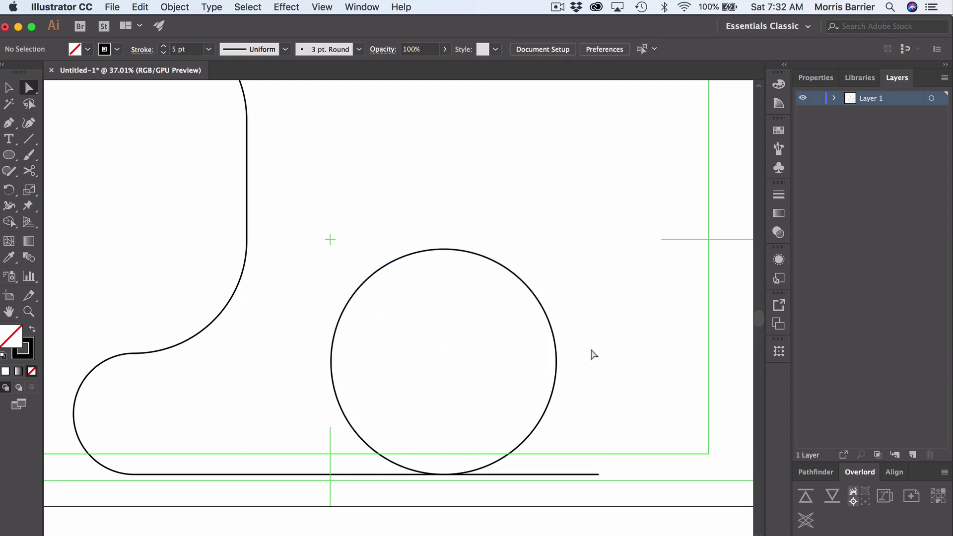
pyautogui.hscroll(3, 601, 404)
pyautogui.moveTo(528, 496); pyautogui.dragTo(590, 497)
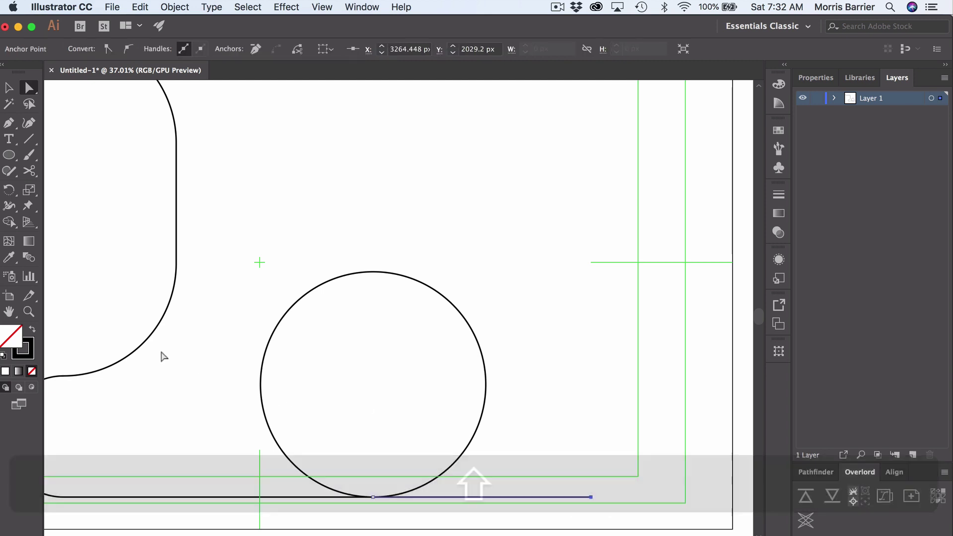
# Copy the lower-left corner curve to the lower right, add a vertical line, and copy the top arc onto it.
pyautogui.click(146, 342)
pyautogui.press('v')
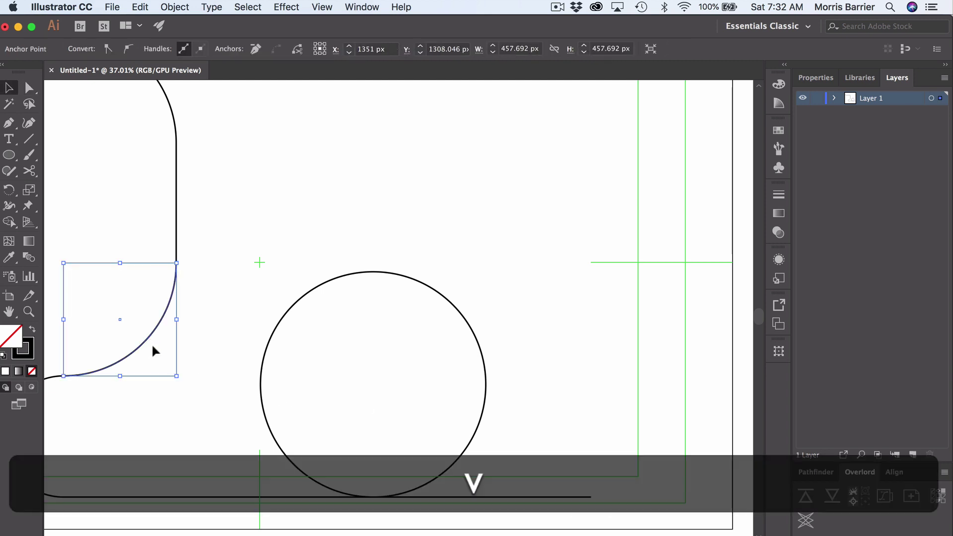
pyautogui.moveTo(143, 347)
pyautogui.mouseDown()
pyautogui.moveTo(748, 440)
pyautogui.moveTo(722, 463)
pyautogui.moveTo(673, 471)
pyautogui.mouseUp()
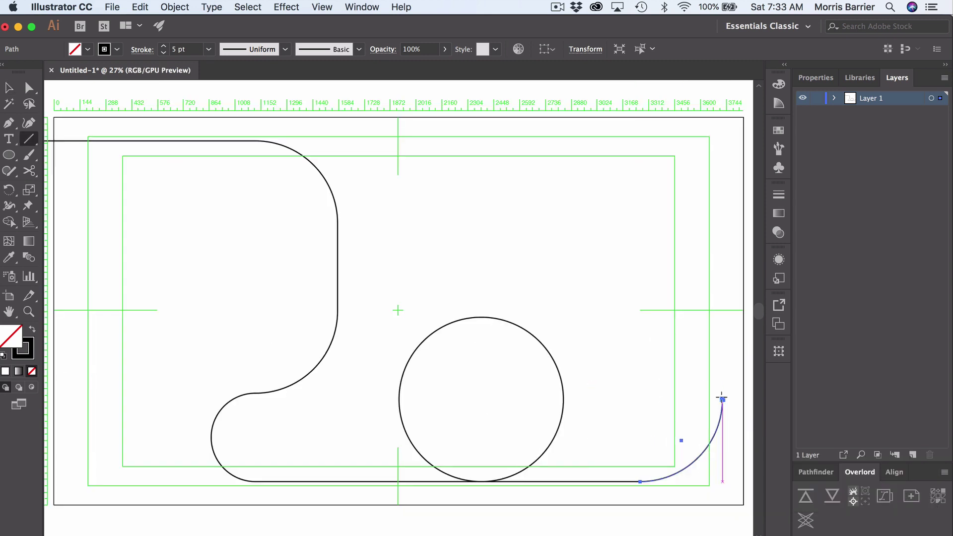
pyautogui.moveTo(723, 395); pyautogui.dragTo(722, 321)
pyautogui.press('v')
pyautogui.moveTo(332, 189); pyautogui.dragTo(712, 286)
# Add a horizontal line leftward, copy the small arc to its end, and draw a new top line rightward.
pyautogui.press('\\')
pyautogui.moveTo(640, 240); pyautogui.dragTo(485, 251)
pyautogui.press('v')
pyautogui.click(244, 479)
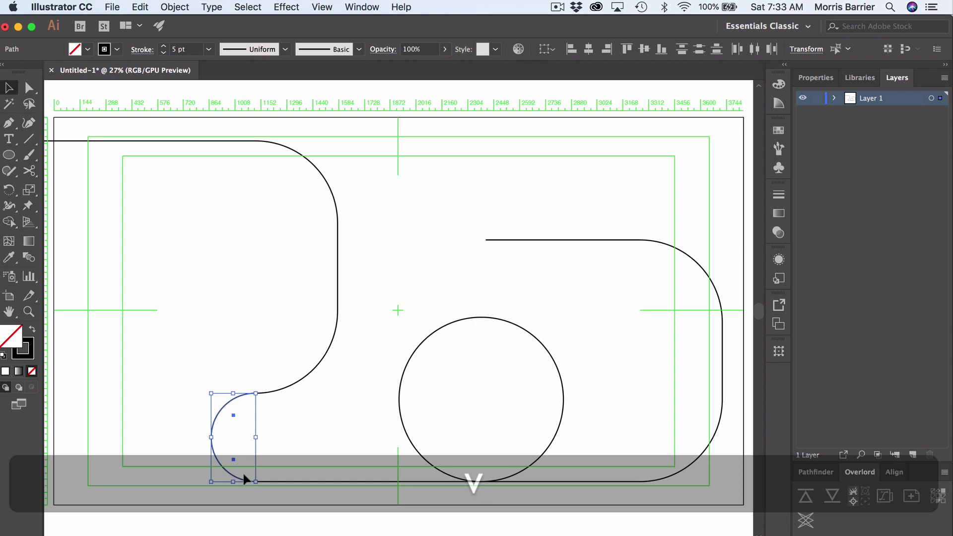
pyautogui.press('alt')
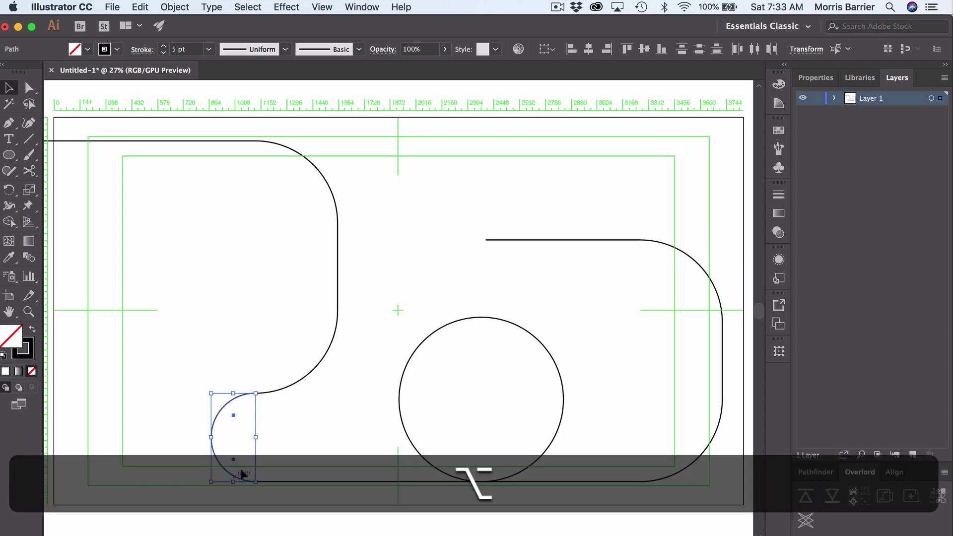
pyautogui.moveTo(242, 475); pyautogui.dragTo(474, 239)
pyautogui.press('\\')
pyautogui.moveTo(485, 152); pyautogui.dragTo(623, 151)
# Select everything in Layer 1, join it with Cmd+J, copy the path, and return to After Effects.
pyautogui.press('super+shift+a')
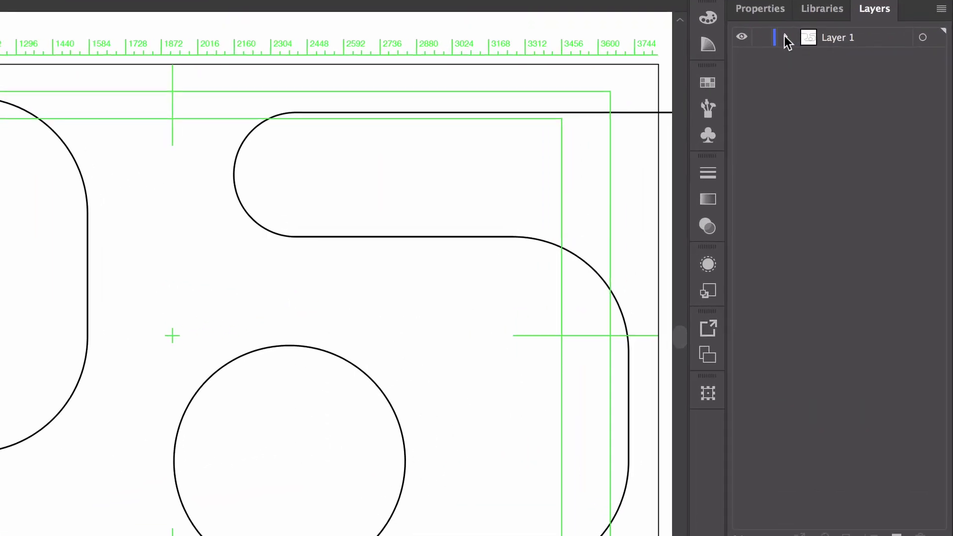
pyautogui.click(834, 98)
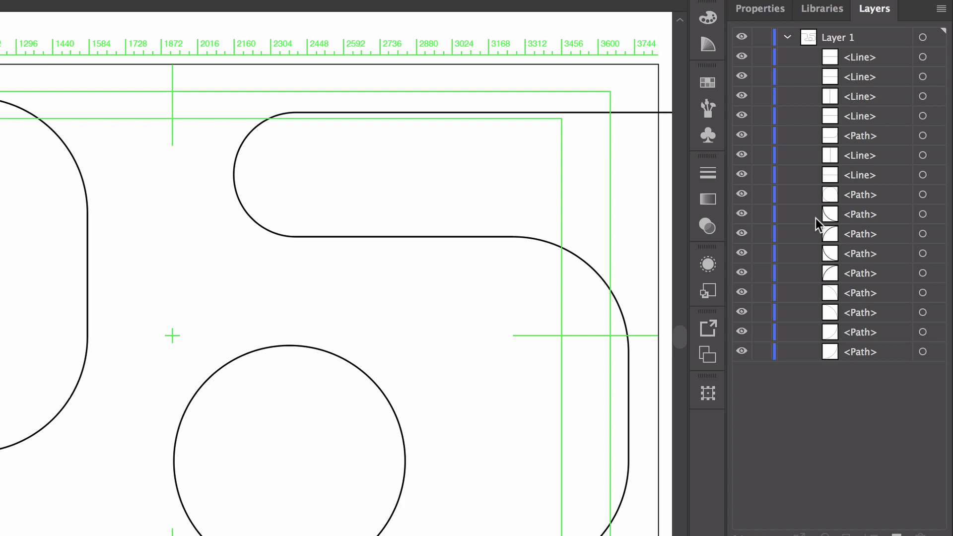
pyautogui.click(922, 37)
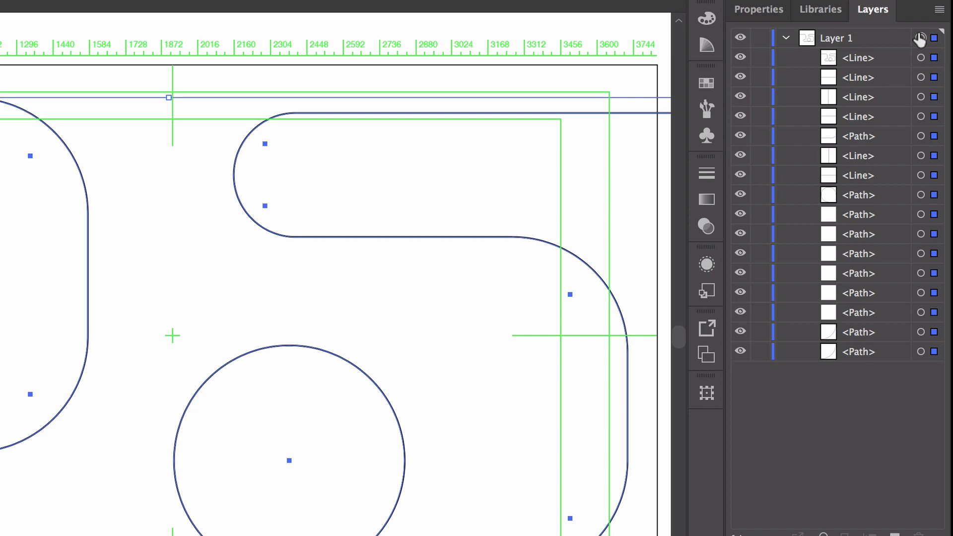
pyautogui.press('super')
pyautogui.press('super+j')
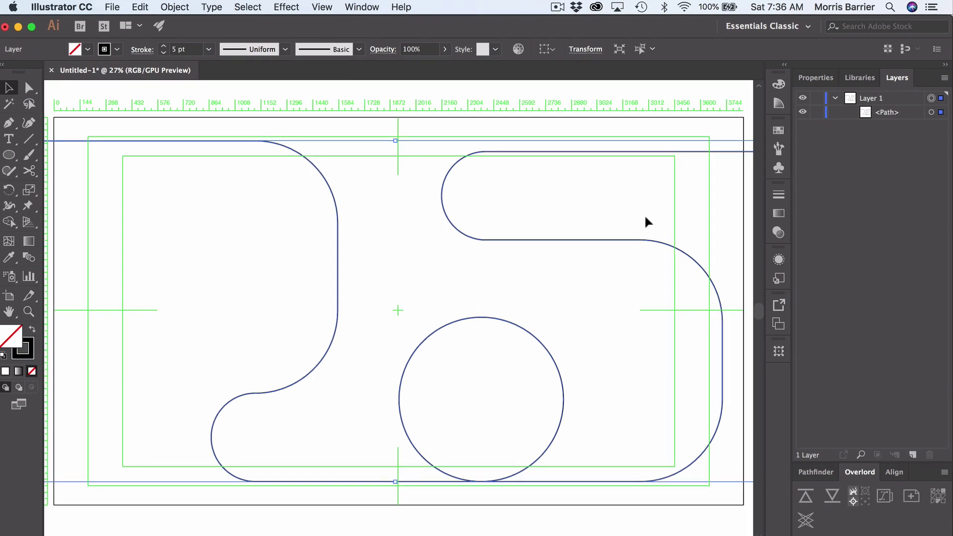
pyautogui.press('super')
pyautogui.press('super+c')
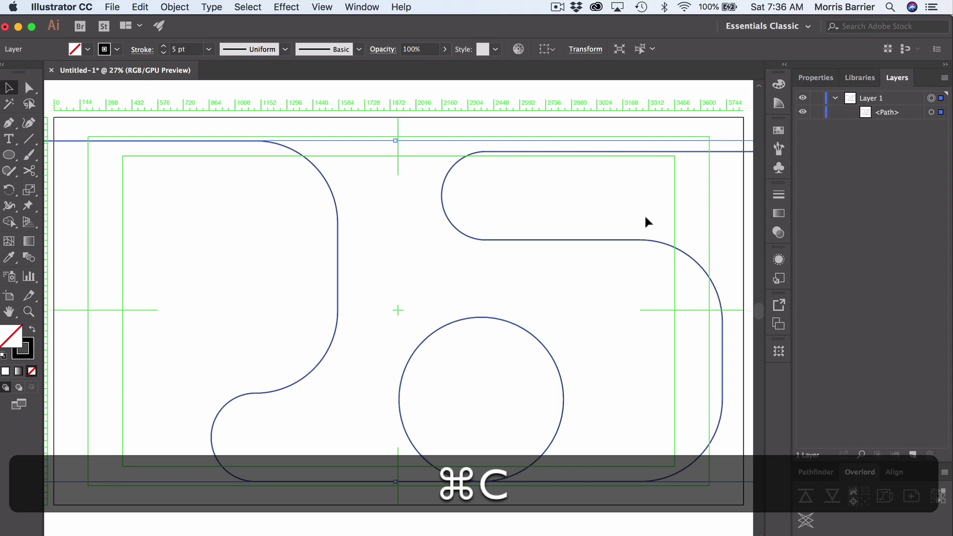
pyautogui.hotkey('ctrl', 'Left')
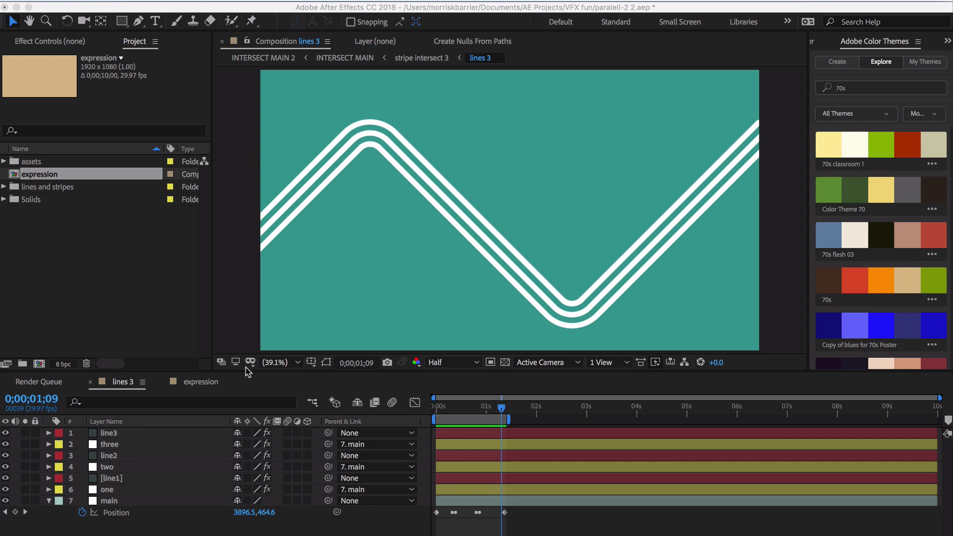
# Make a composition named stripe: UHD 4K 3840×2160, duration 0;00;05;00, orange background.
pyautogui.click(42, 367)
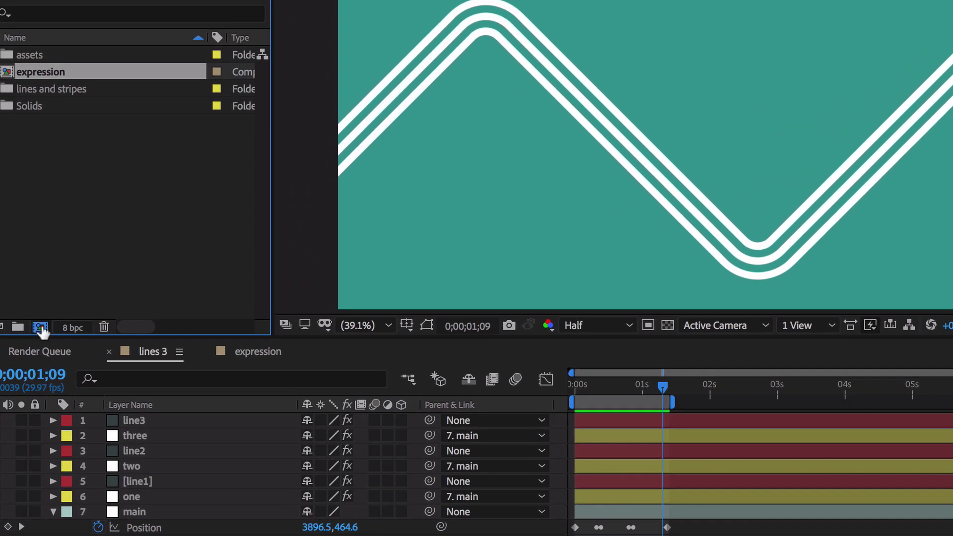
pyautogui.click(40, 364)
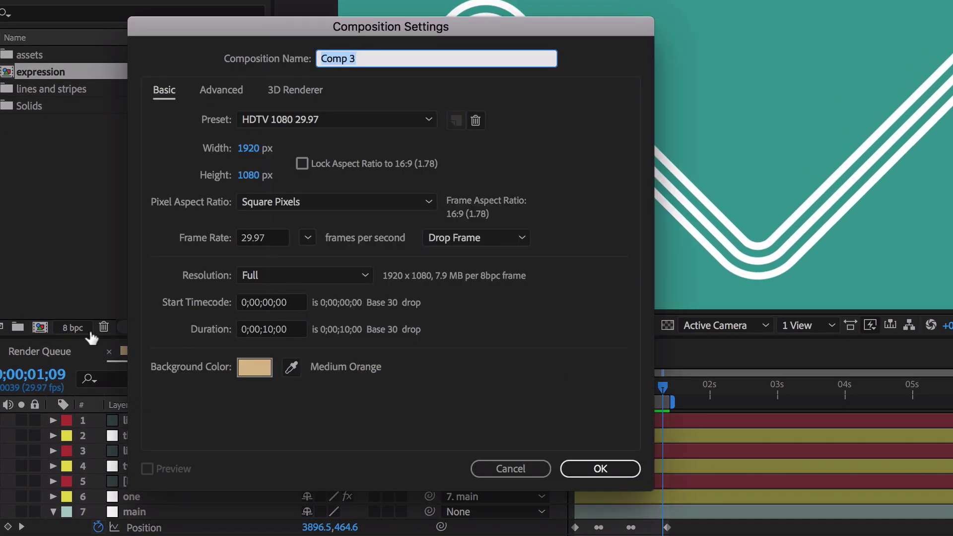
pyautogui.click(273, 334)
pyautogui.write('500')
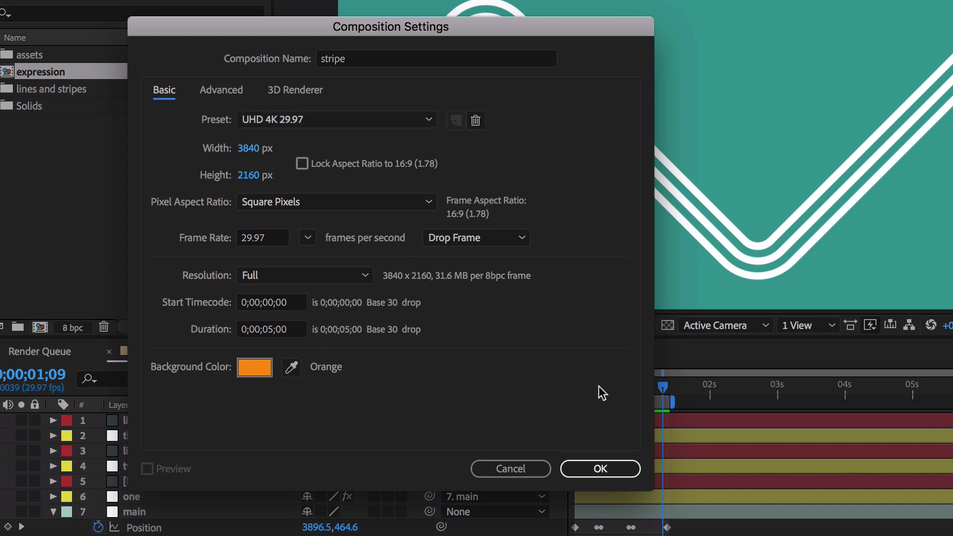
pyautogui.click(600, 468)
# Add a Null Object renamed driver and set its Auto-Orientation to Orient Along Path.
pyautogui.click(251, 7)
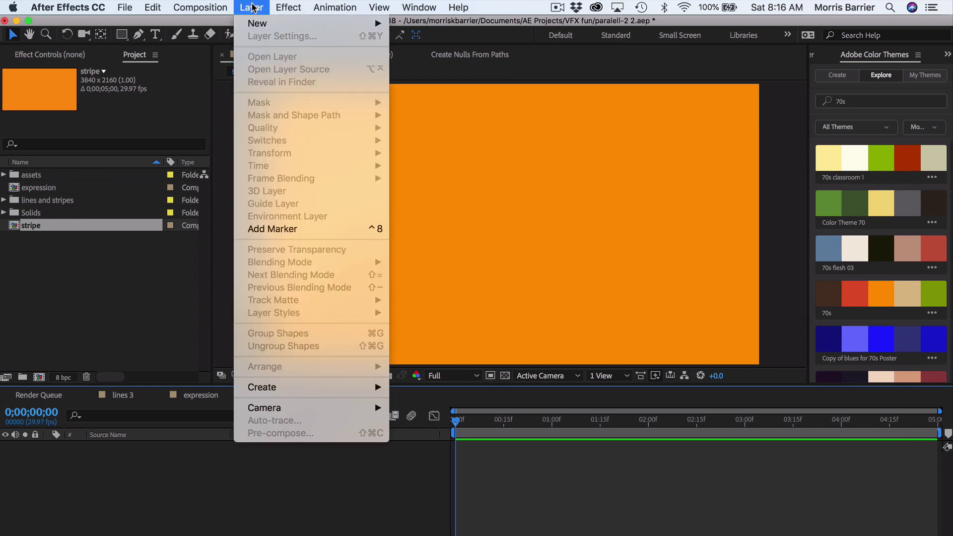
pyautogui.moveTo(259, 25)
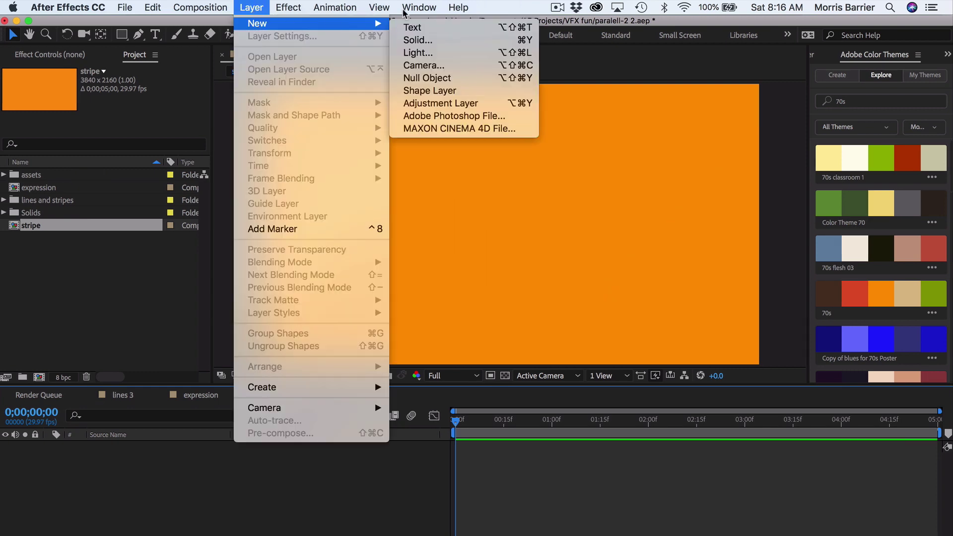
pyautogui.click(434, 81)
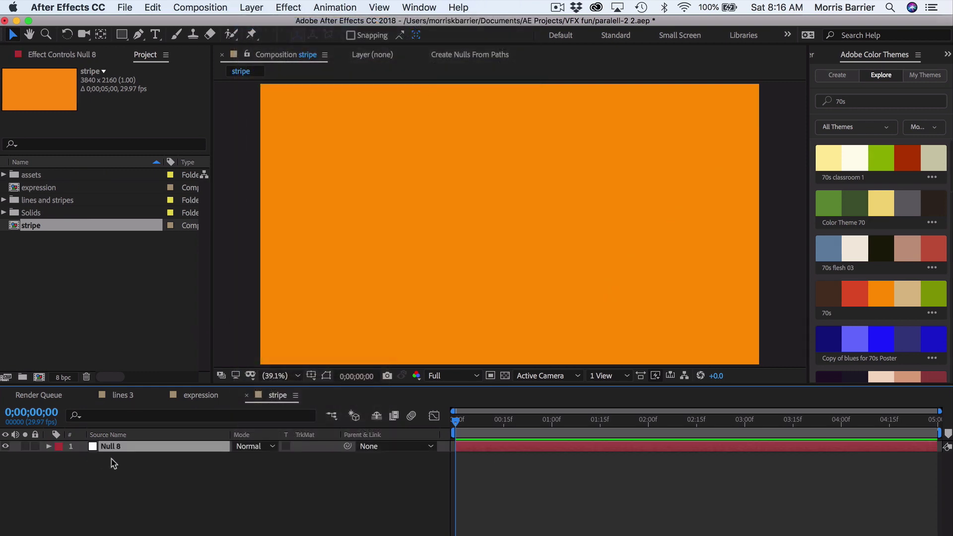
pyautogui.press('Return')
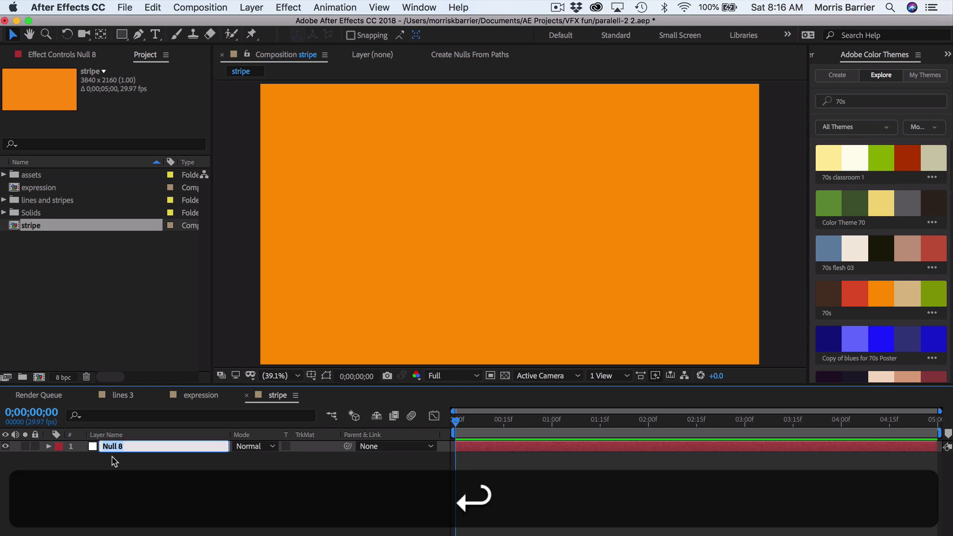
pyautogui.write('driver')
pyautogui.press('Return')
pyautogui.rightClick(132, 449)
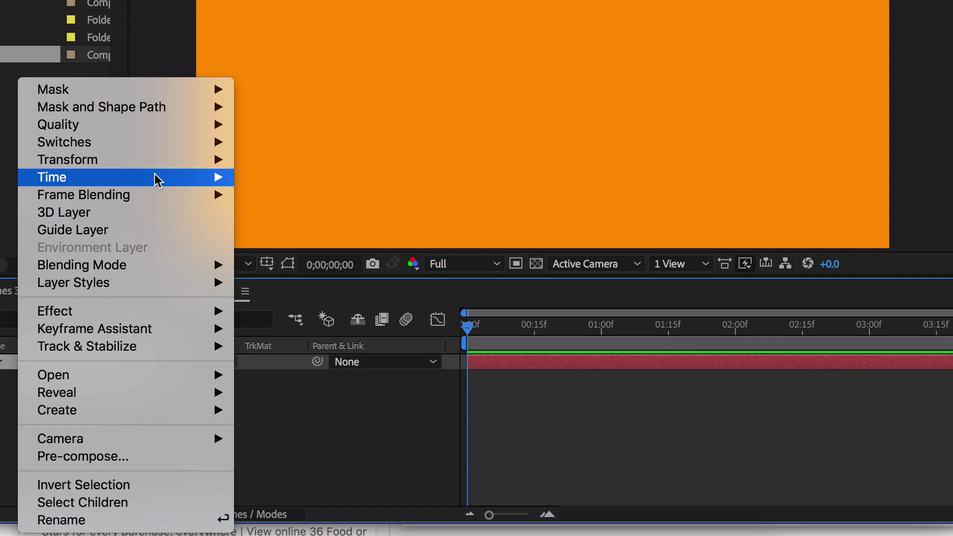
pyautogui.moveTo(232, 300)
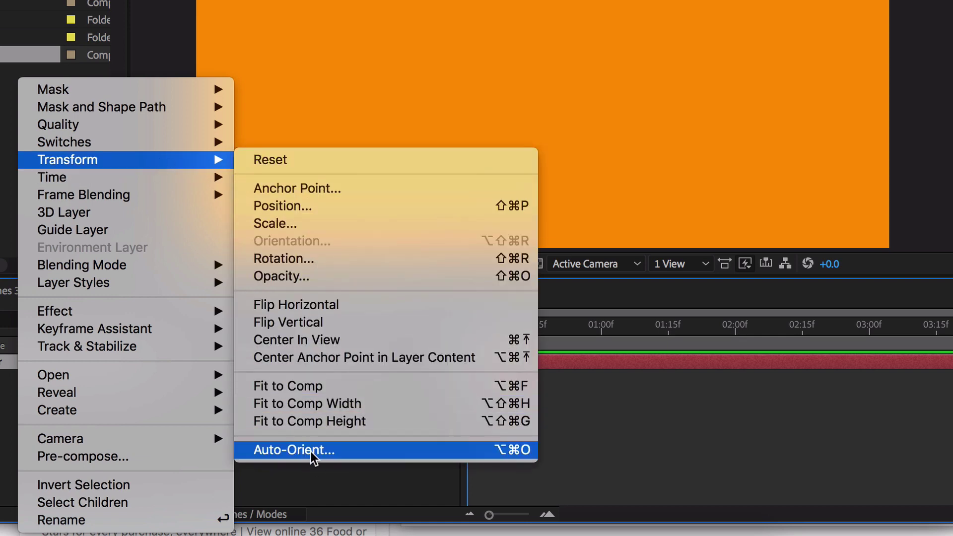
pyautogui.click(323, 449)
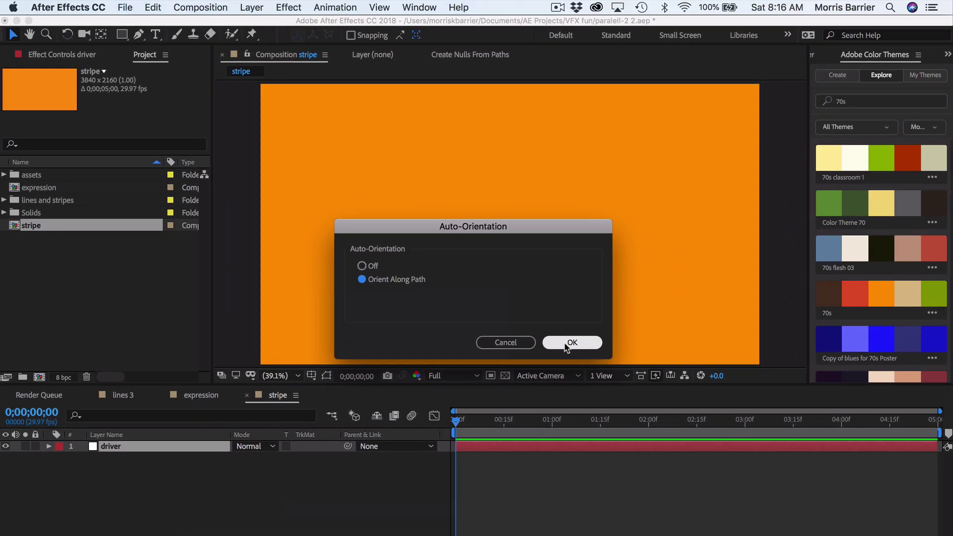
# Confirm Orient Along Path and paste the copied Illustrator path into driver's Position.
pyautogui.click(570, 342)
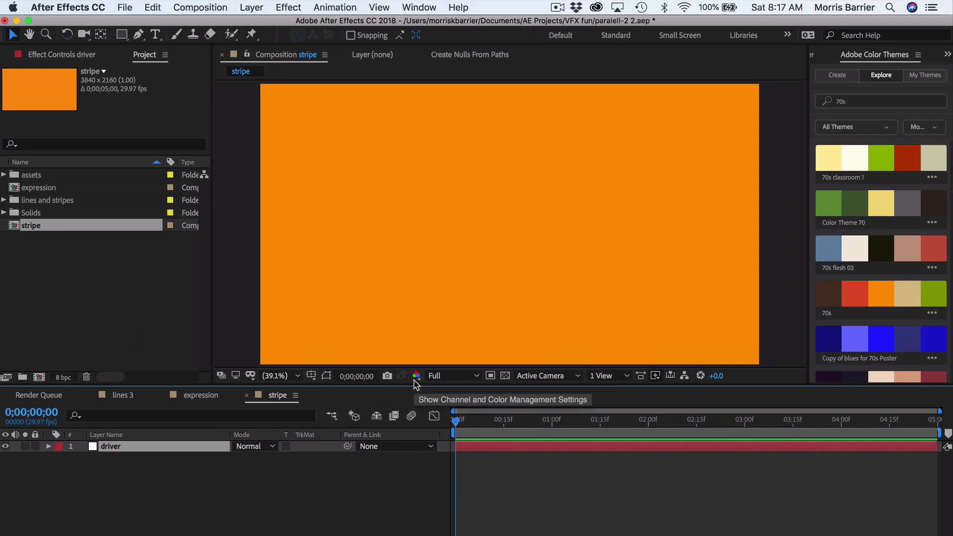
pyautogui.press('p')
pyautogui.click(148, 458)
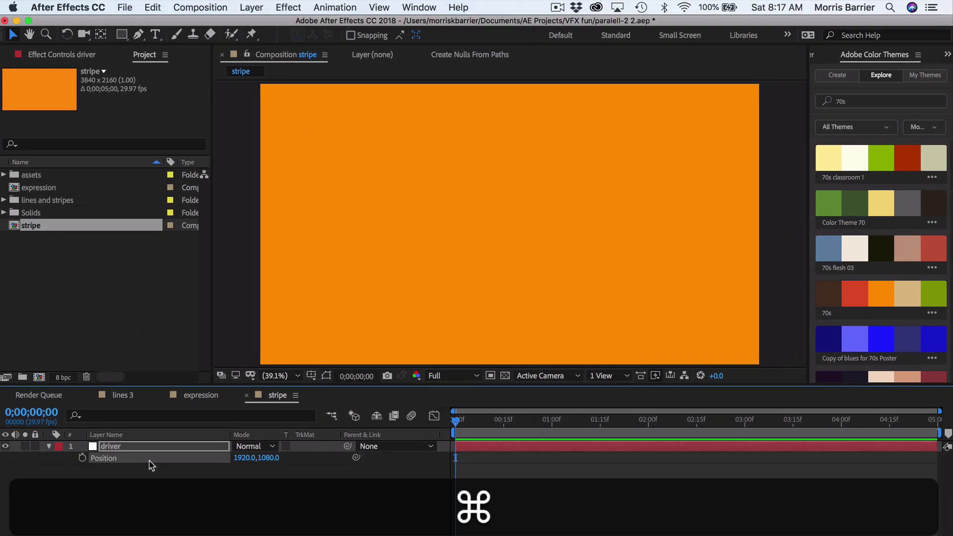
pyautogui.press('super+v')
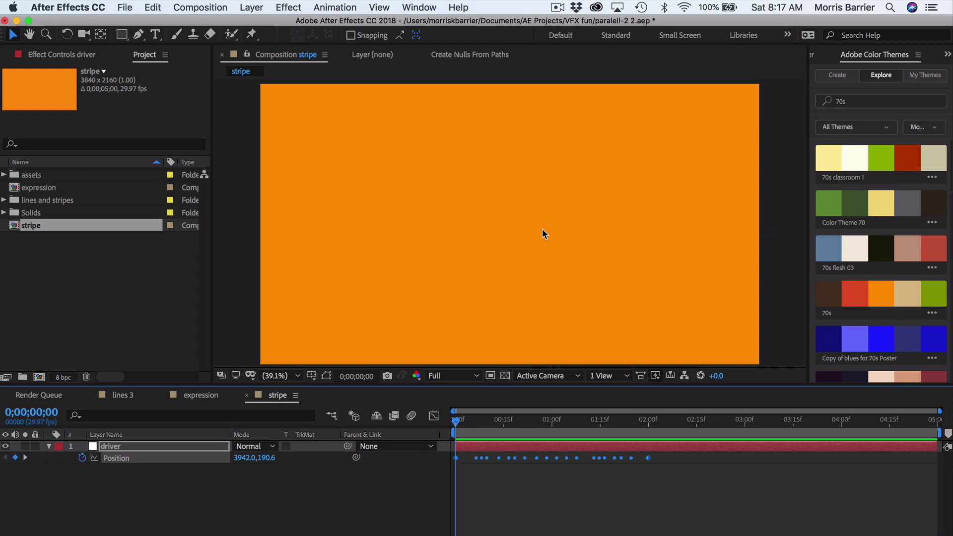
pyautogui.press('shift+super+h')
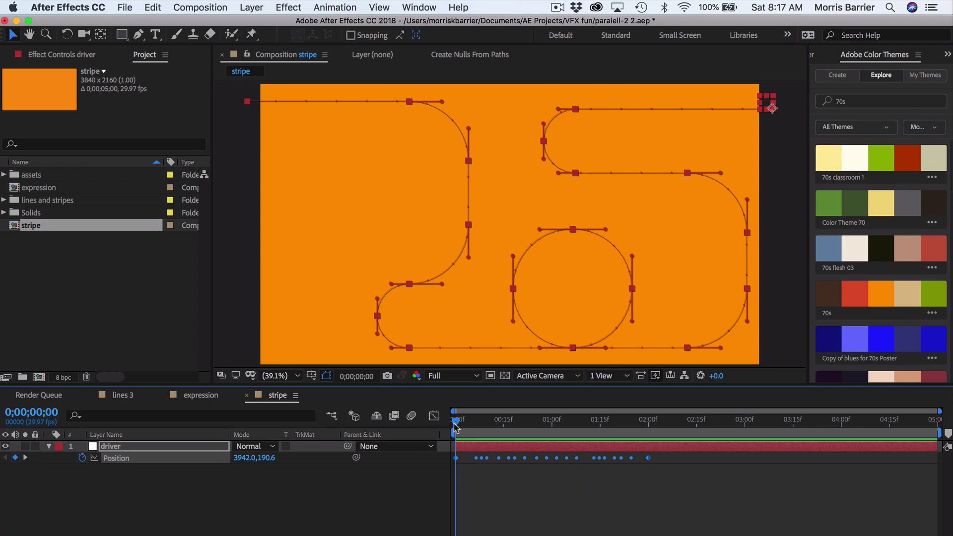
pyautogui.moveTo(457, 424); pyautogui.dragTo(605, 420)
# Time-reverse driver's Position keyframes and stretch them to the end of the 5-second comp.
pyautogui.press('Home')
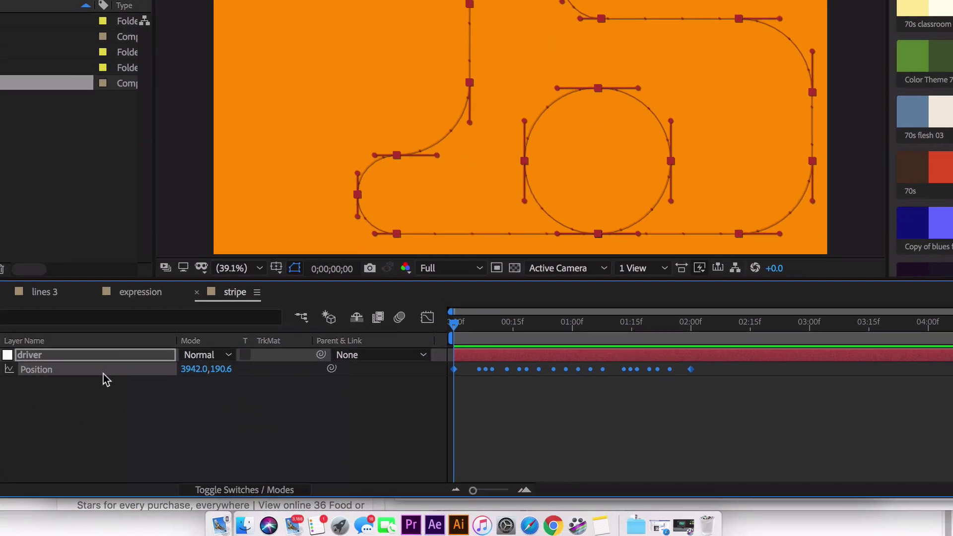
pyautogui.rightClick(172, 465)
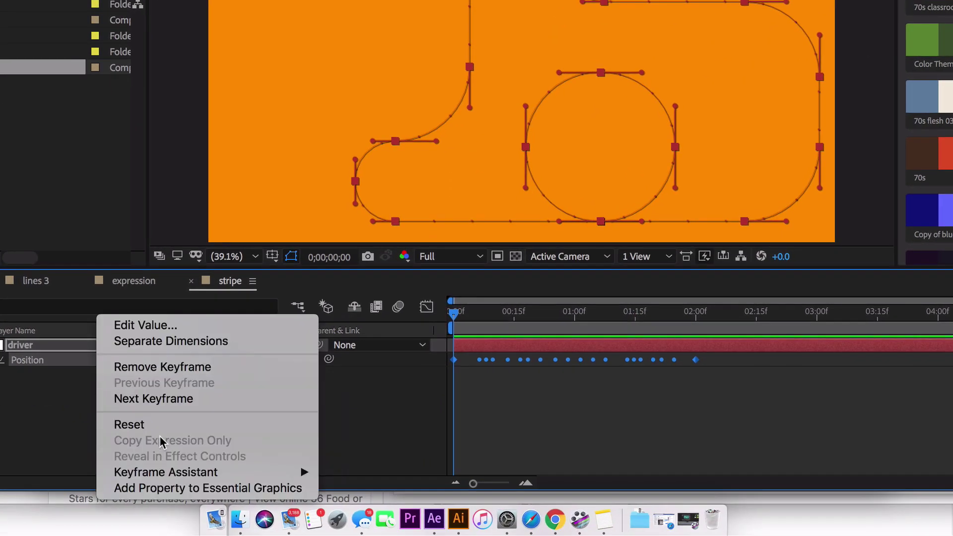
pyautogui.moveTo(166, 471)
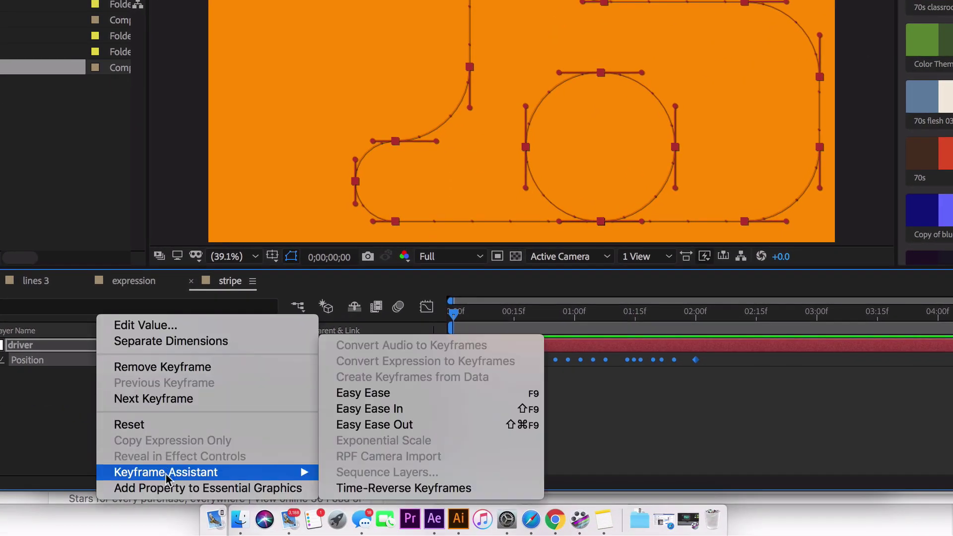
pyautogui.click(353, 488)
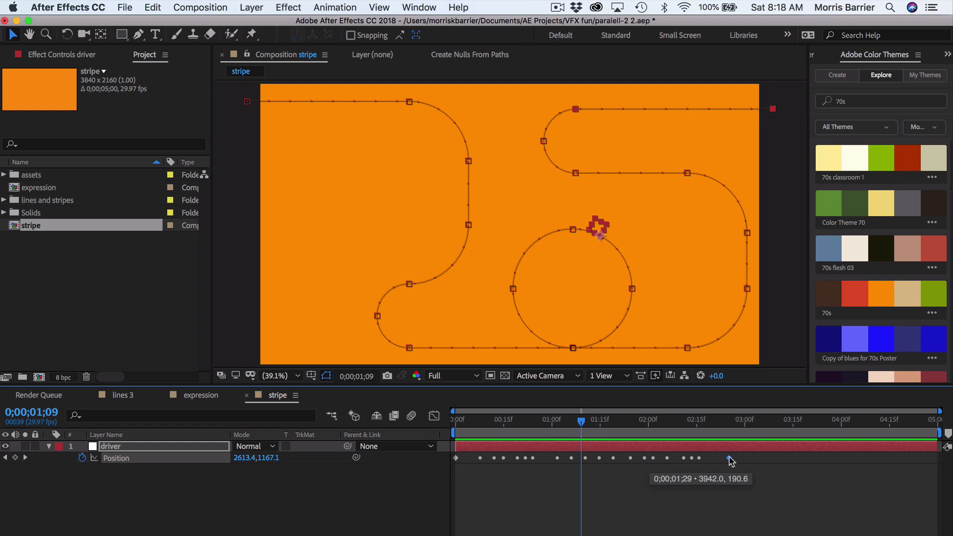
pyautogui.moveTo(737, 462); pyautogui.dragTo(936, 464)
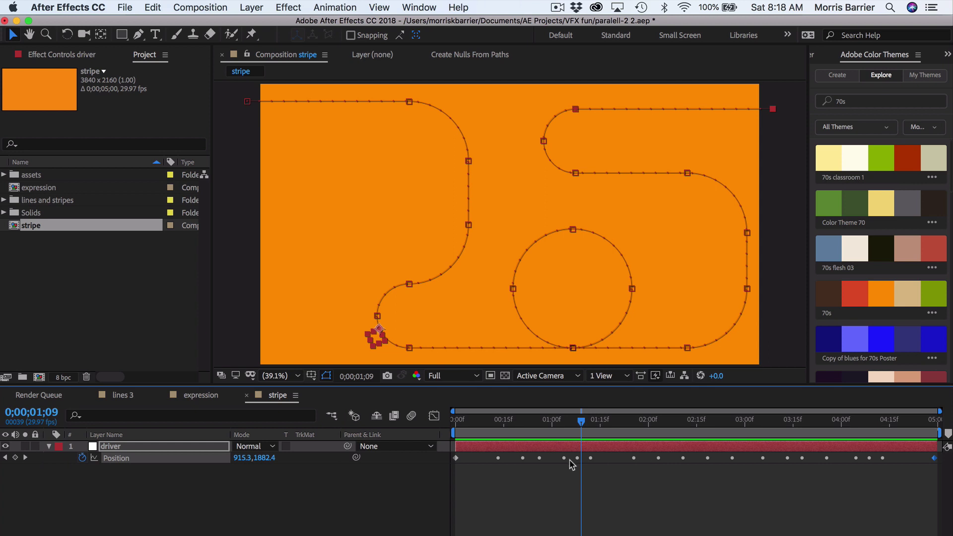
# Duplicate the driver null and rename the copy line1.
pyautogui.click(127, 447)
pyautogui.press('u')
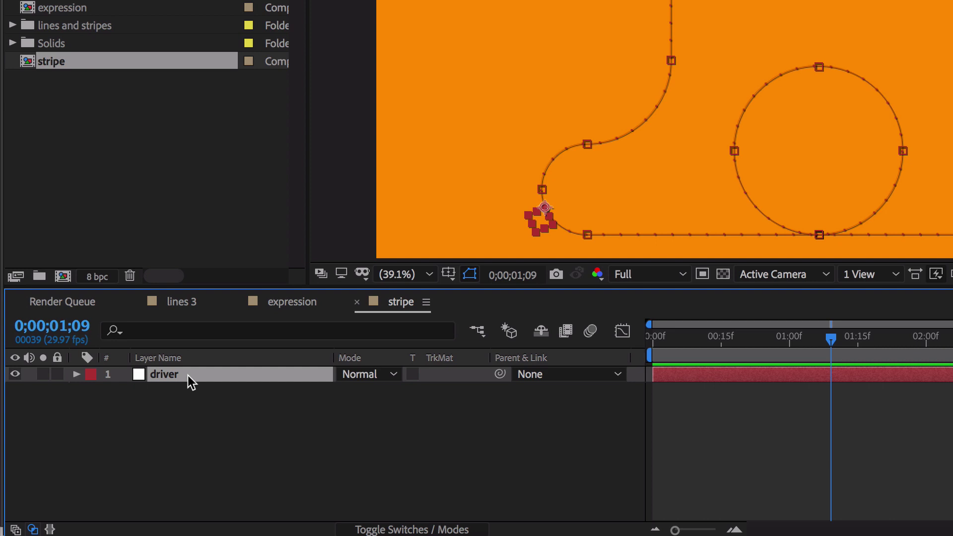
pyautogui.press('super+d')
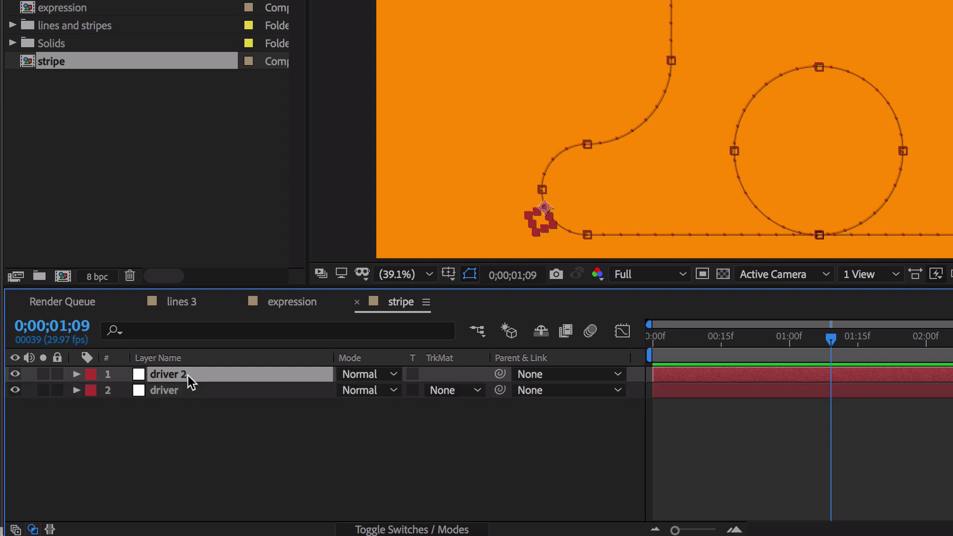
pyautogui.press('Return')
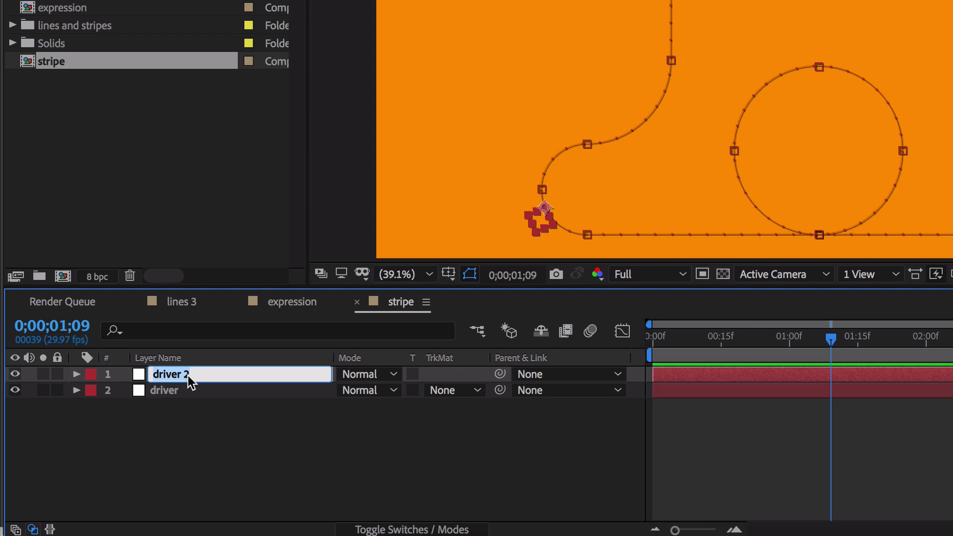
pyautogui.write('line1')
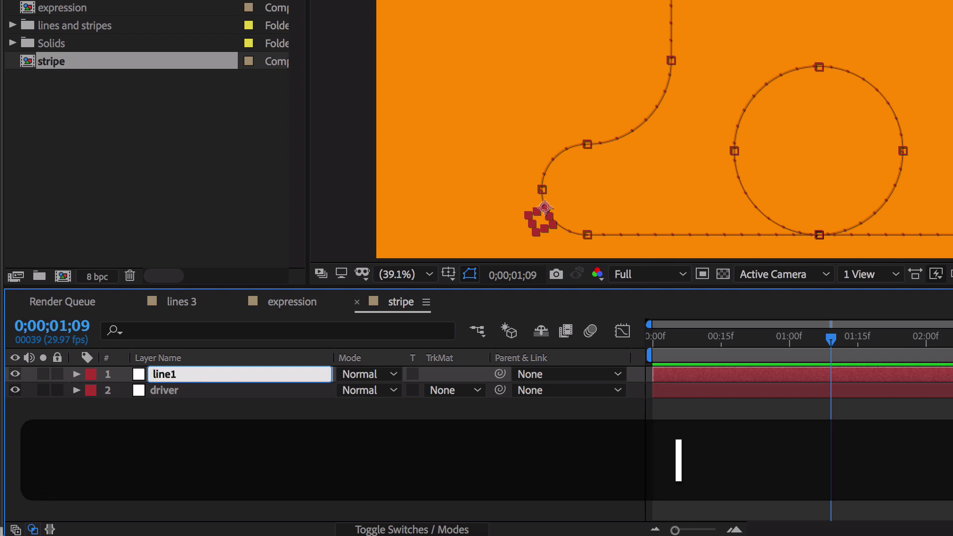
pyautogui.press('Return')
# Parent line1 to driver and remove its own Position keyframes, leaving it at 0,0.
pyautogui.press('F4')
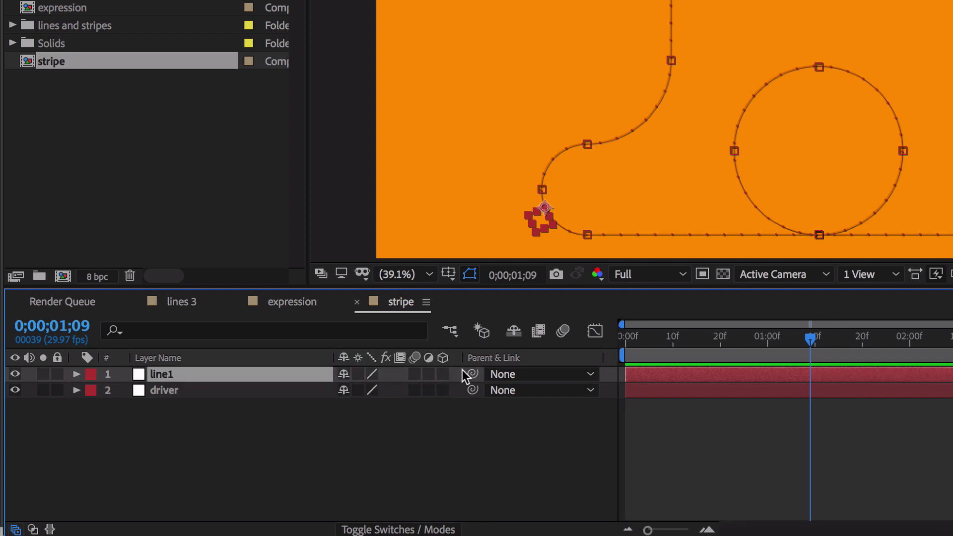
pyautogui.moveTo(472, 376); pyautogui.dragTo(270, 393)
pyautogui.press('p')
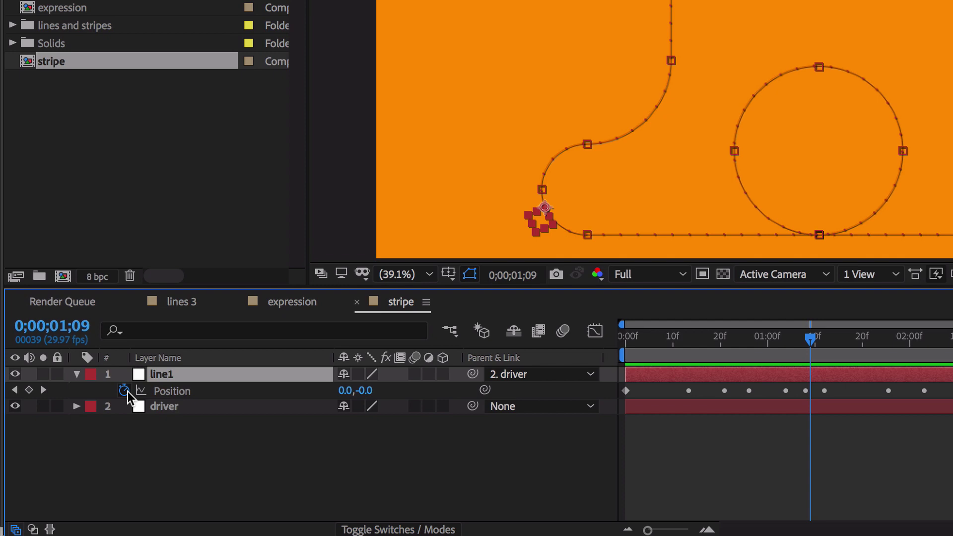
pyautogui.click(124, 391)
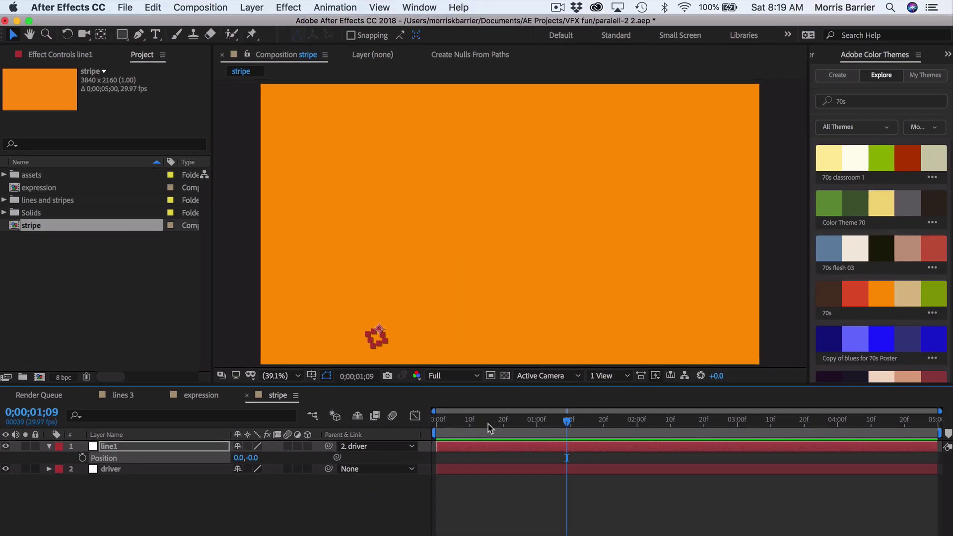
# At the timeline start, apply Expression Controls > Point Control to line1 (Point 50.0,50.0).
pyautogui.press('Home')
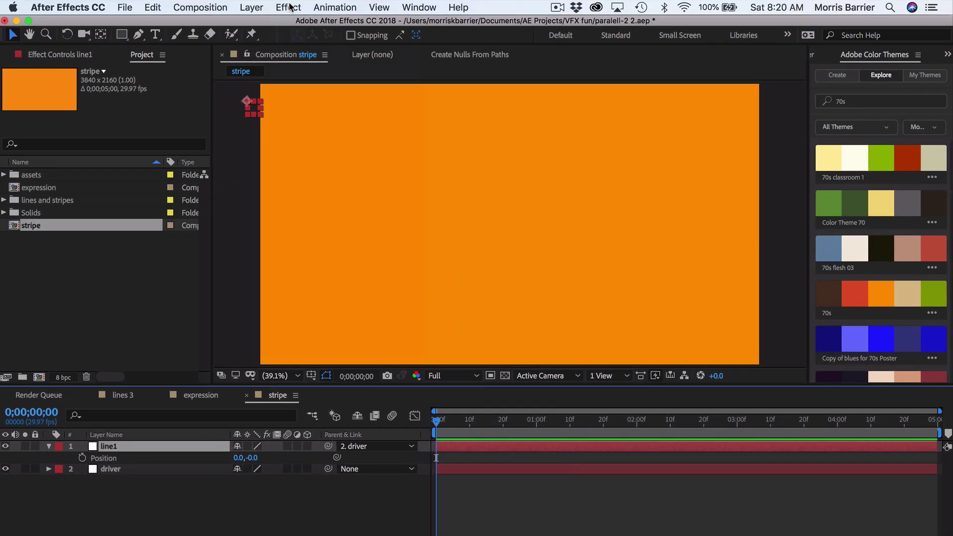
pyautogui.click(290, 7)
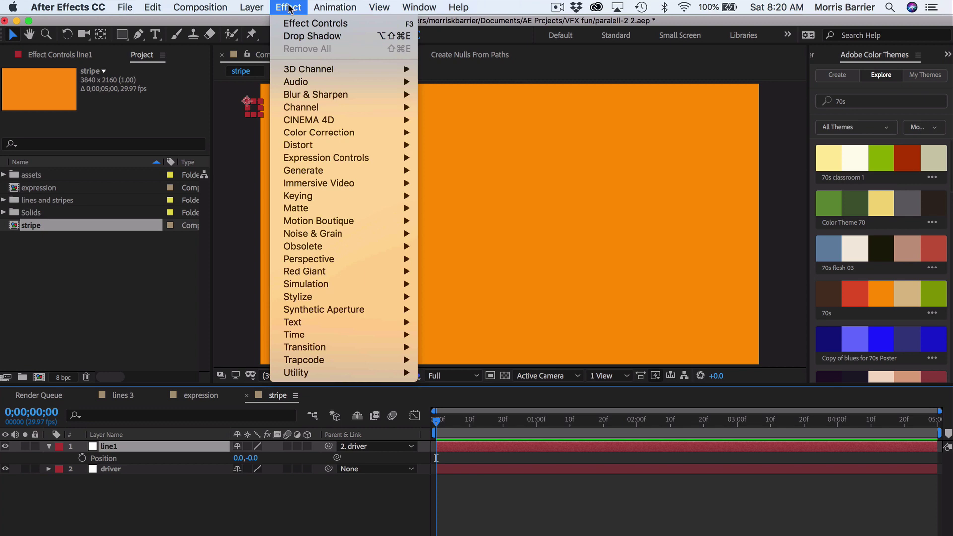
pyautogui.click(291, 7)
pyautogui.click(290, 7)
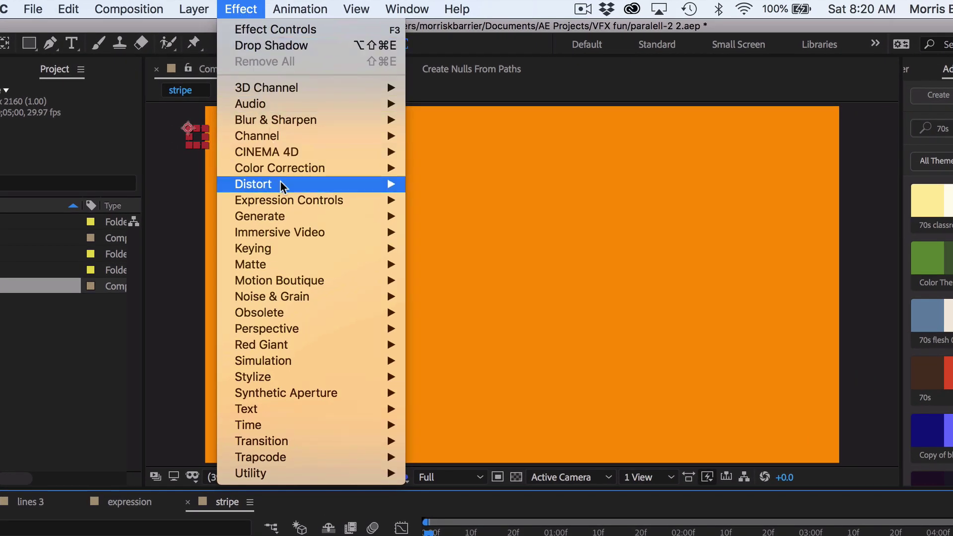
pyautogui.moveTo(278, 183)
pyautogui.moveTo(323, 200)
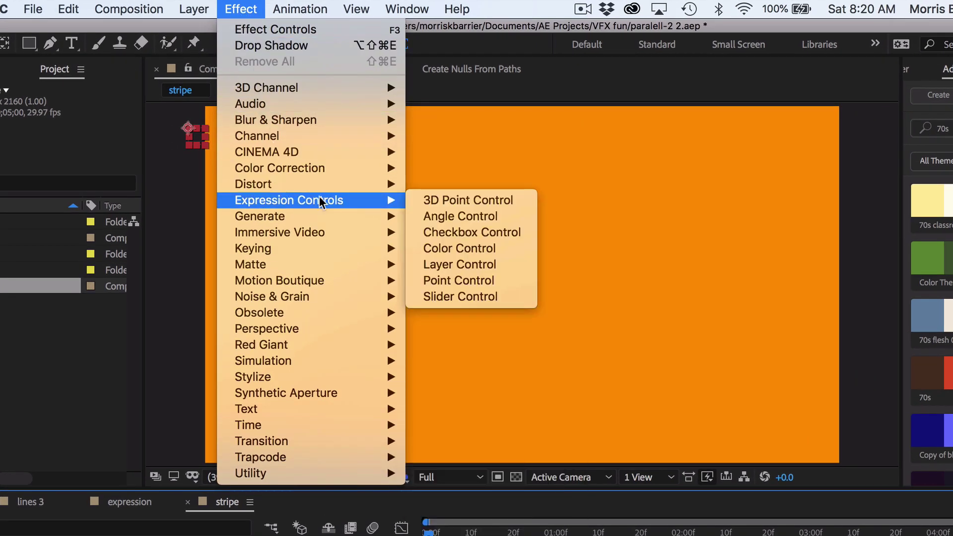
pyautogui.click(457, 281)
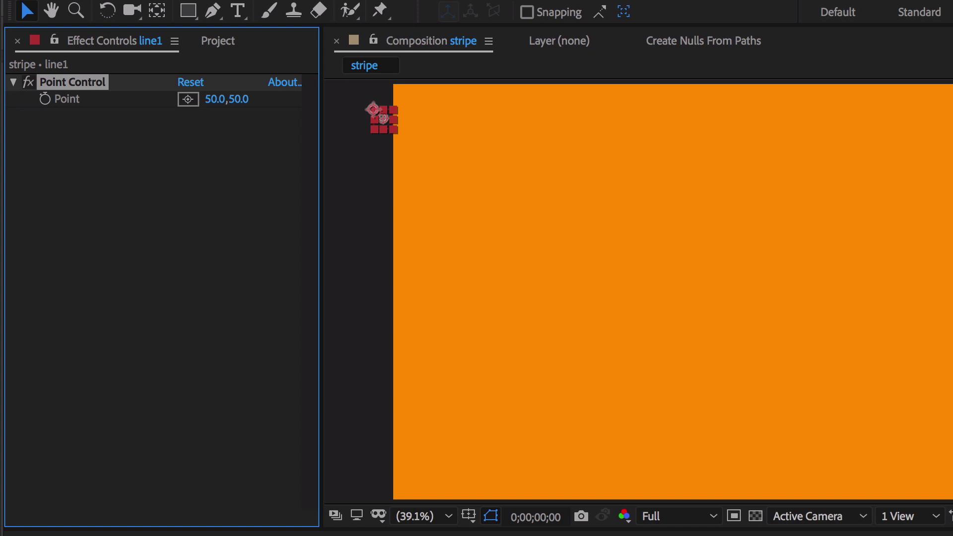
pyautogui.click(140, 521)
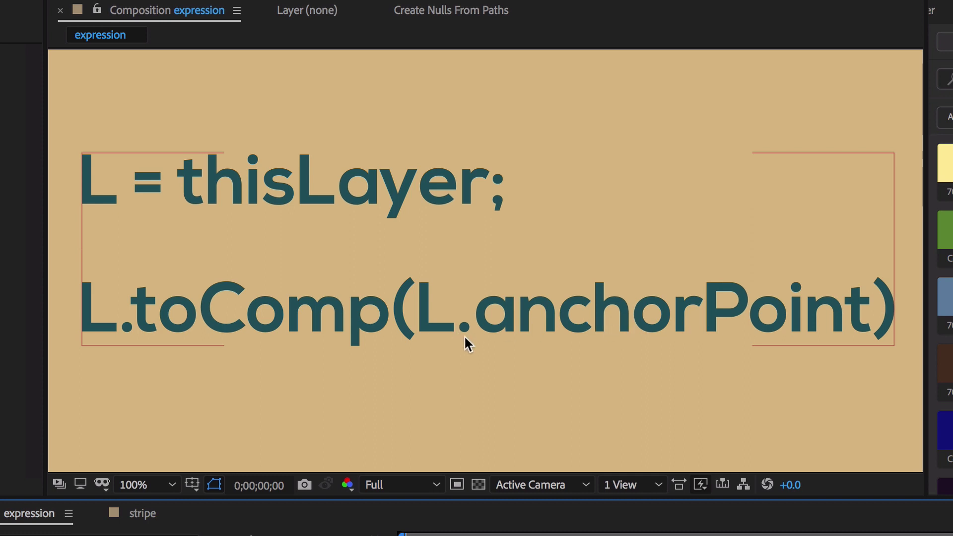
pyautogui.press('F2')
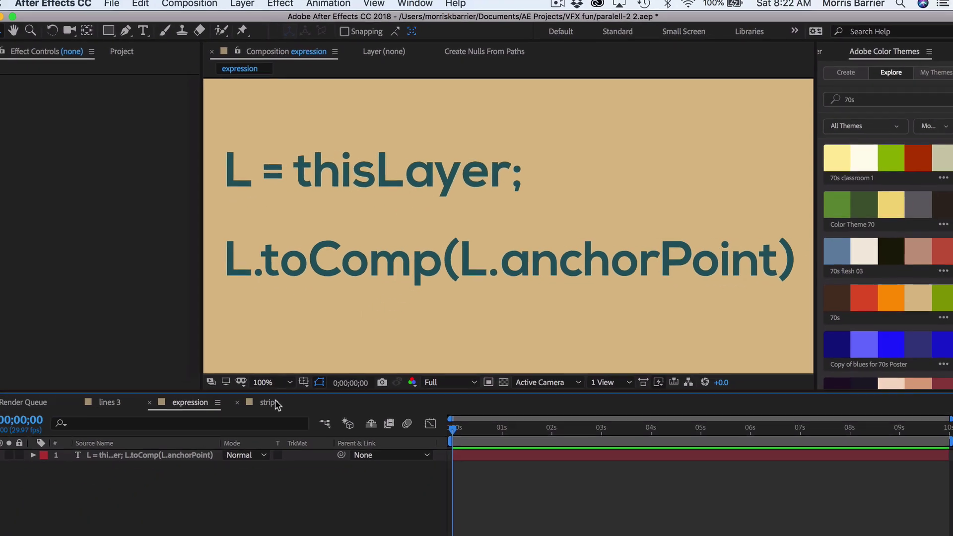
# In the stripe comp, give line1's Point the expression L = thisLayer; L.toComp(L.anchorPoint).
pyautogui.click(149, 514)
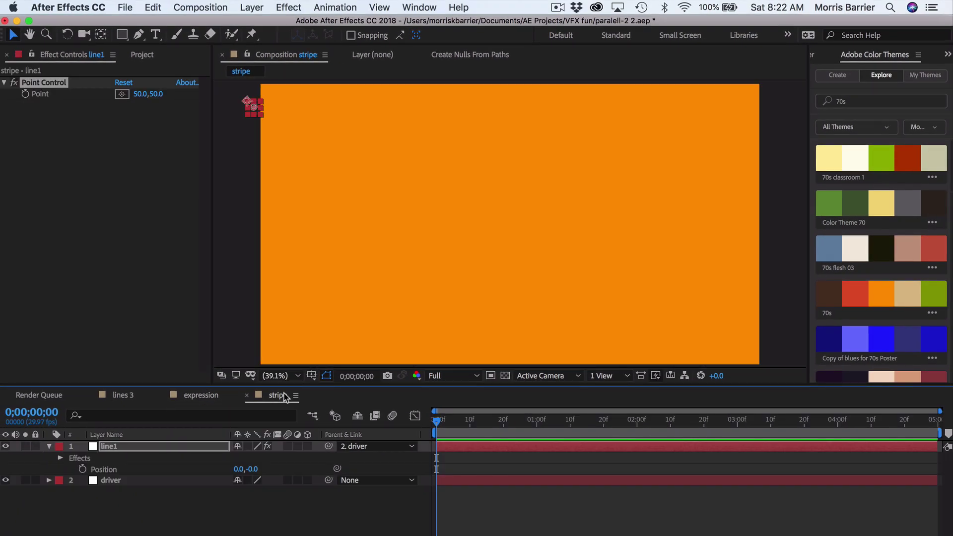
pyautogui.keyDown('alt'); pyautogui.click(24, 94); pyautogui.keyUp('alt')
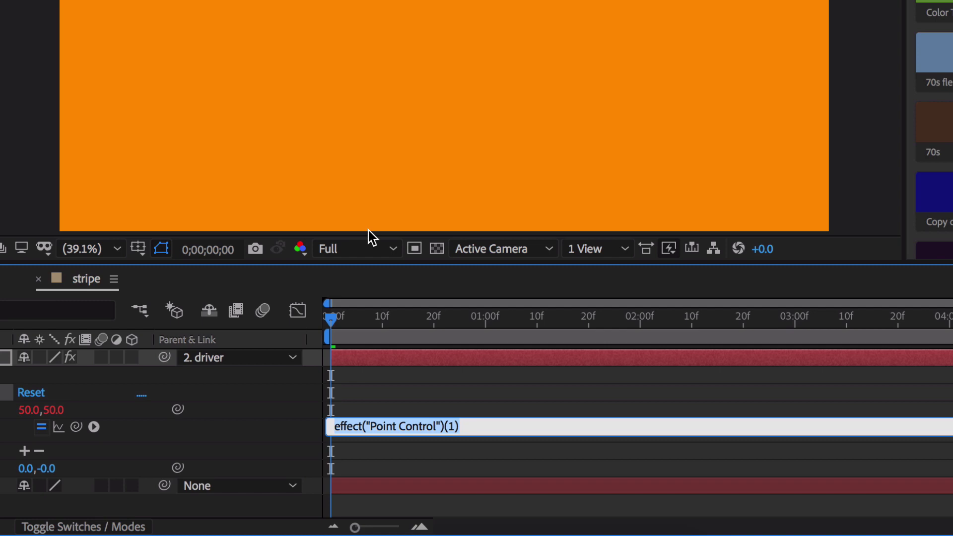
pyautogui.write('L =')
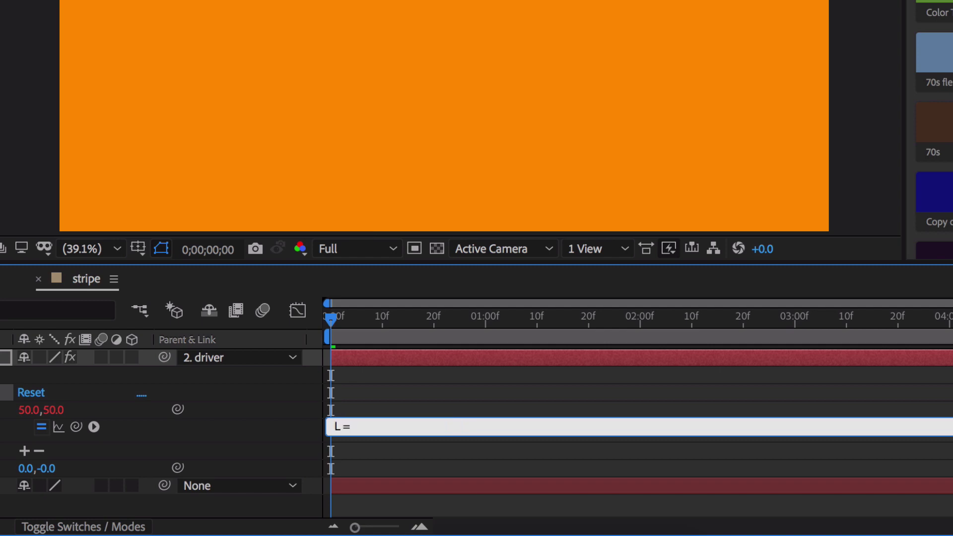
pyautogui.write(' thisLayer;')
pyautogui.press('Return')
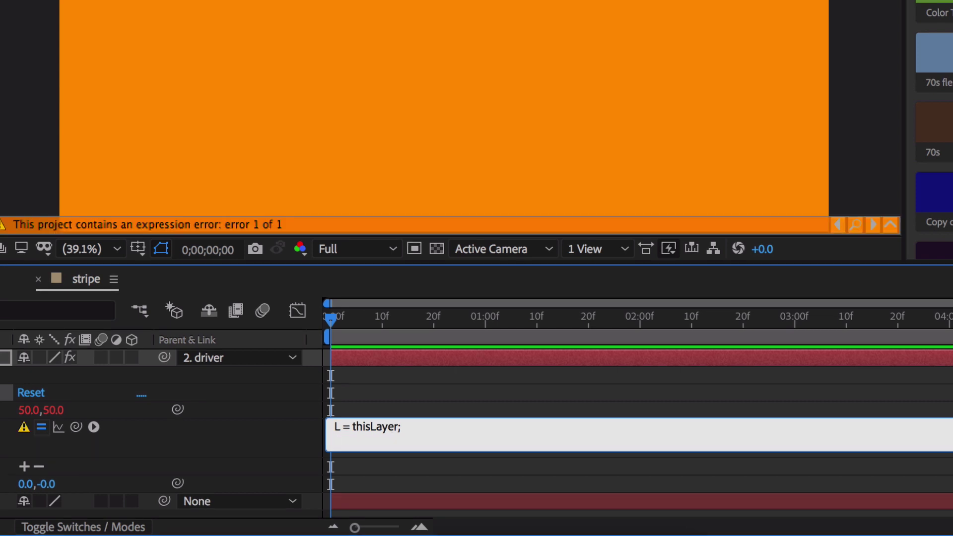
pyautogui.write('L.toComp (L.anc')
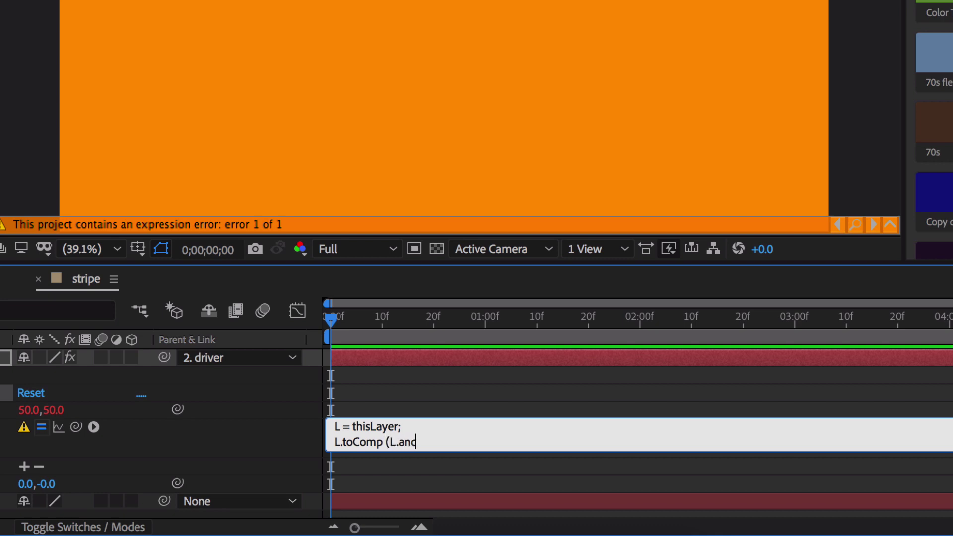
pyautogui.write('horPoint)')
pyautogui.press('KP_Enter')
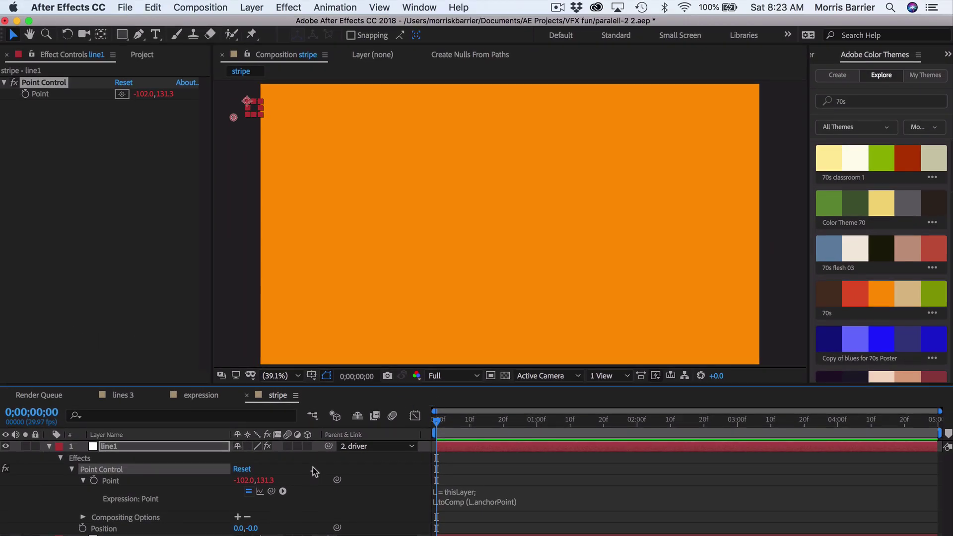
pyautogui.click(198, 171)
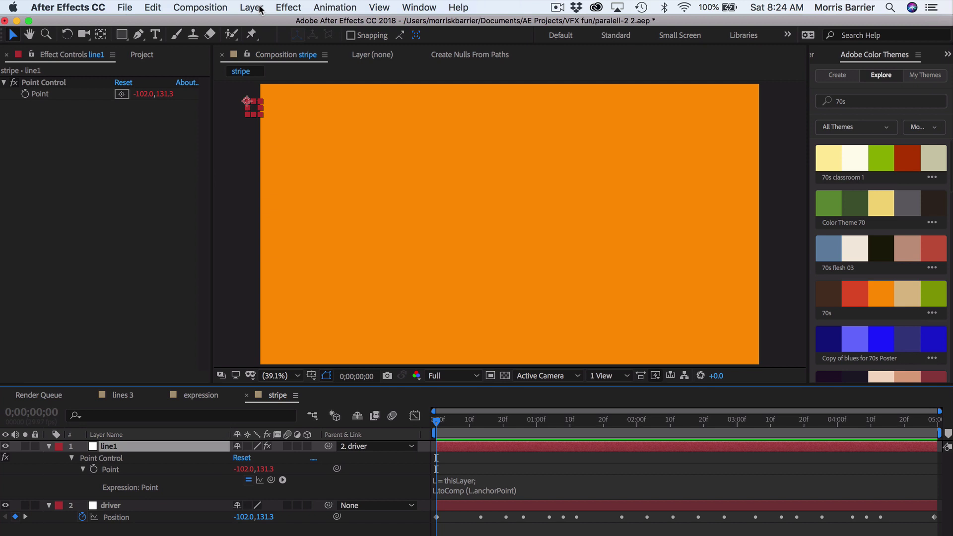
# Create a white 3840 × 2160 solid named stripe1 in the stripe comp.
pyautogui.click(260, 8)
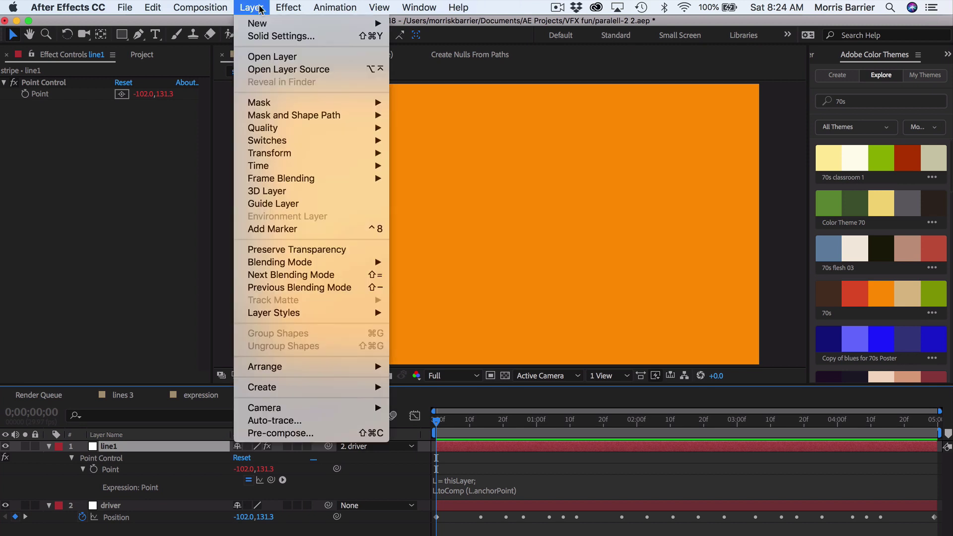
pyautogui.moveTo(264, 25)
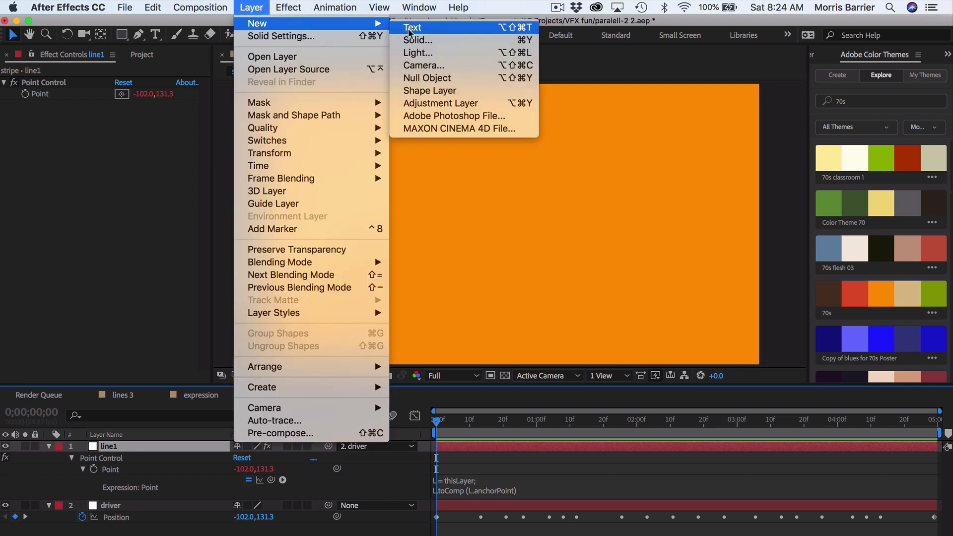
pyautogui.click(419, 41)
pyautogui.write('s')
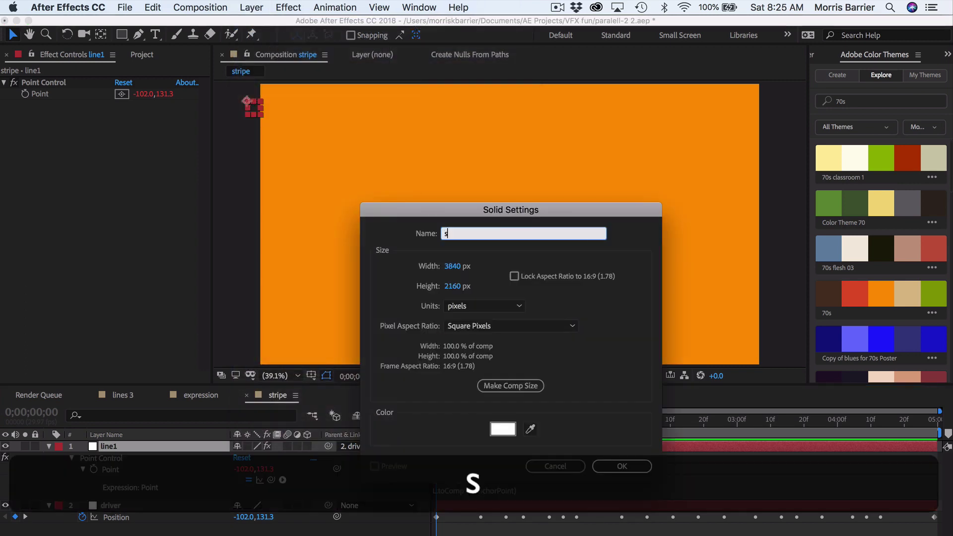
pyautogui.write('tripe1')
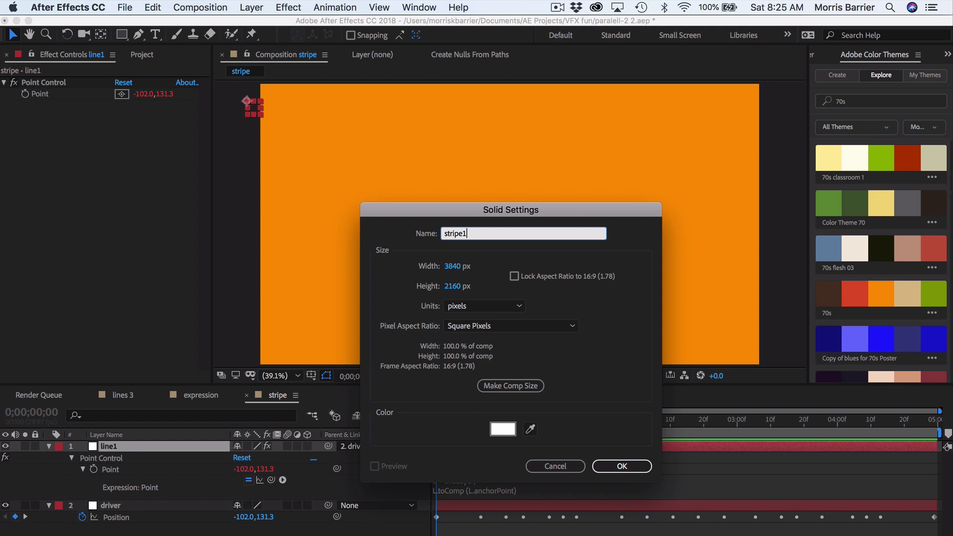
pyautogui.press('Return')
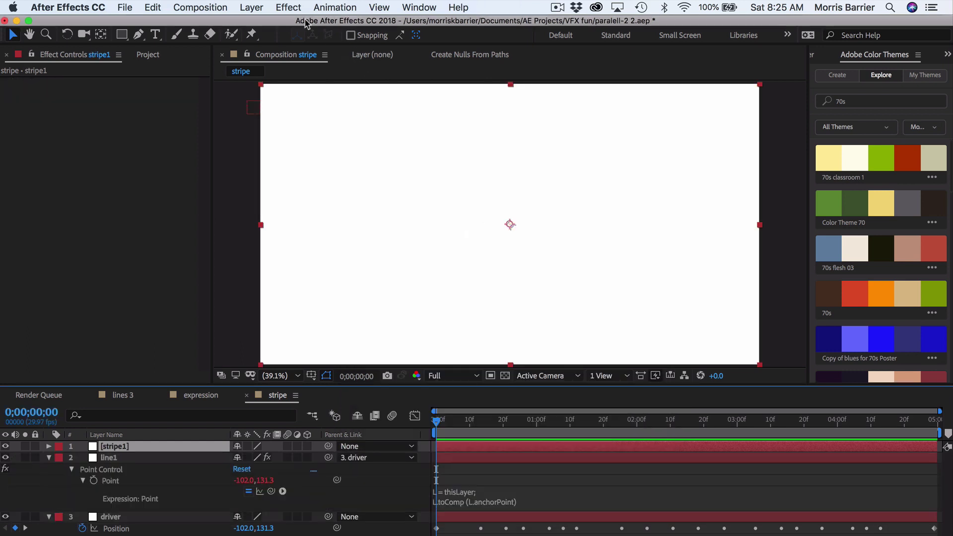
pyautogui.click(288, 7)
# Apply Generate > Write-on to stripe1 and sample olive green as the brush colour.
pyautogui.moveTo(350, 171)
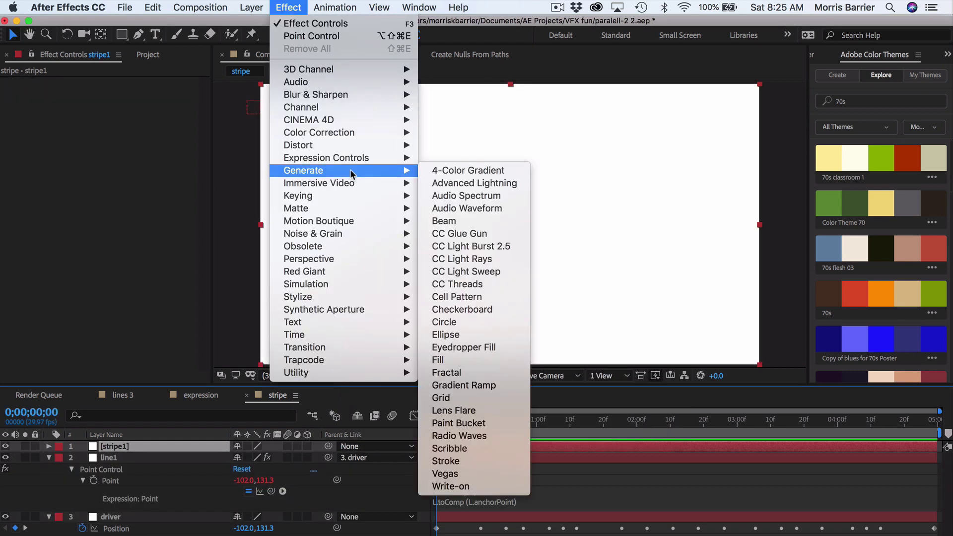
pyautogui.click(455, 486)
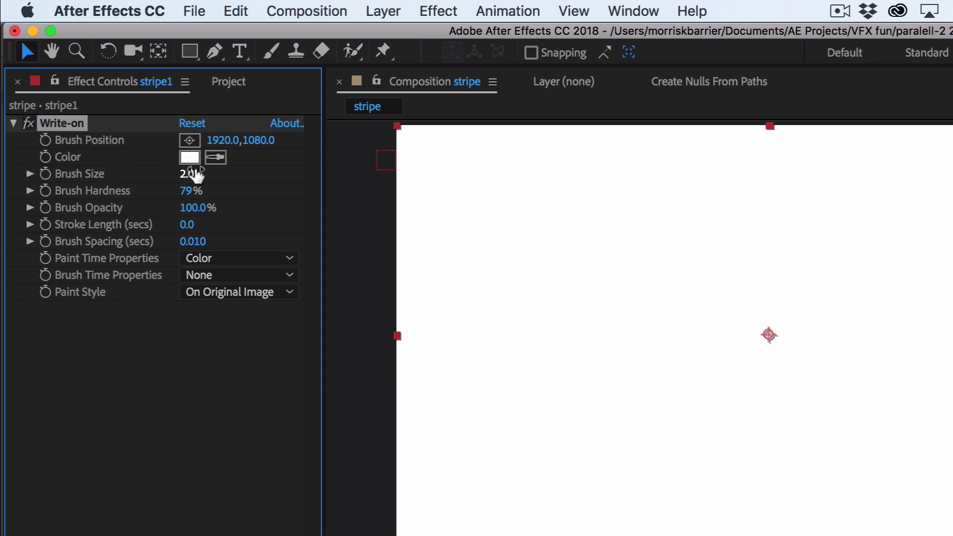
pyautogui.click(215, 157)
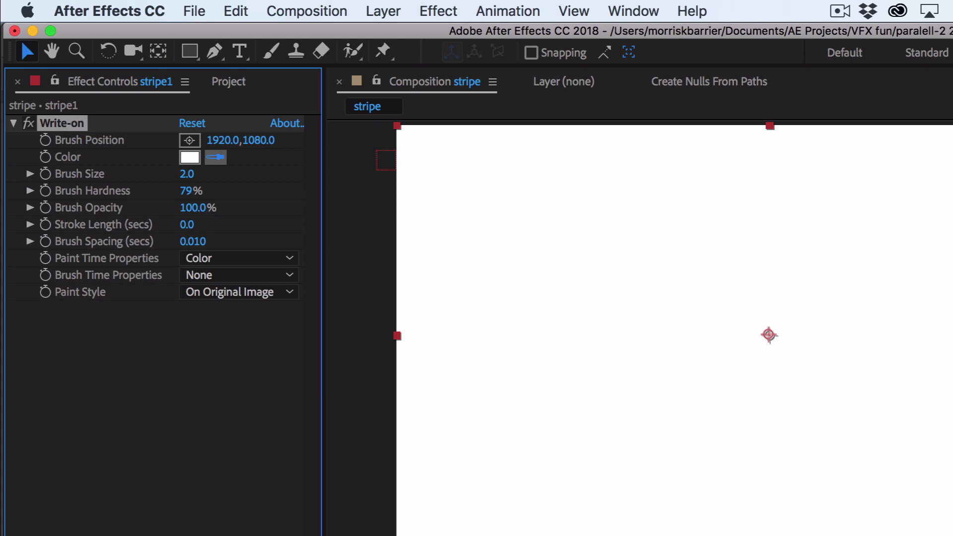
pyautogui.click(861, 300)
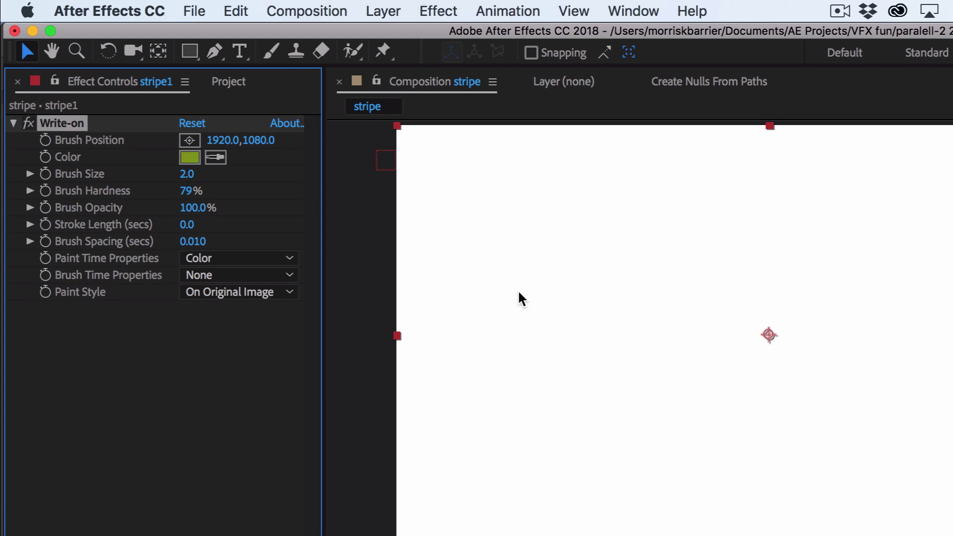
# Set Brush Size 25, Hardness 100%, Spacing 0.001 and Paint Style On Transparent.
pyautogui.click(188, 174)
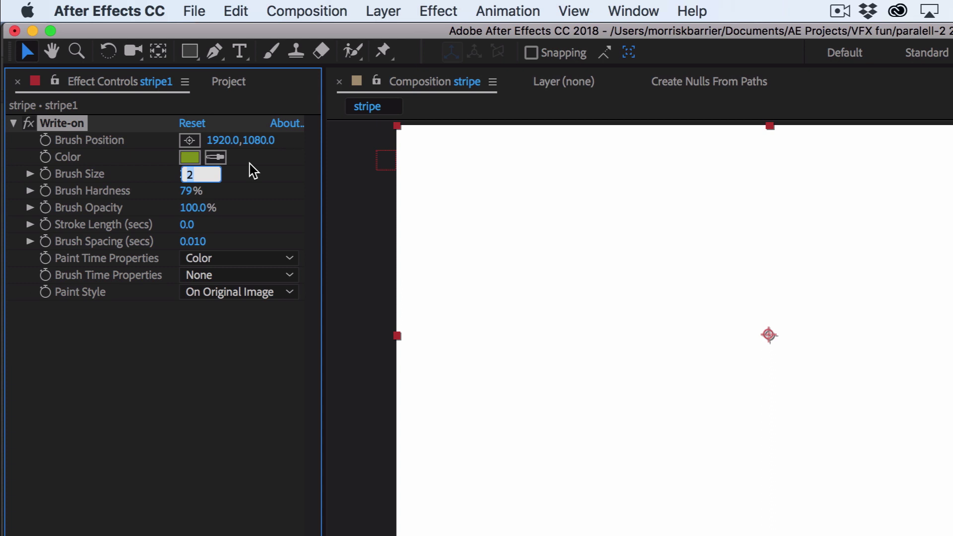
pyautogui.write('25')
pyautogui.press('Return')
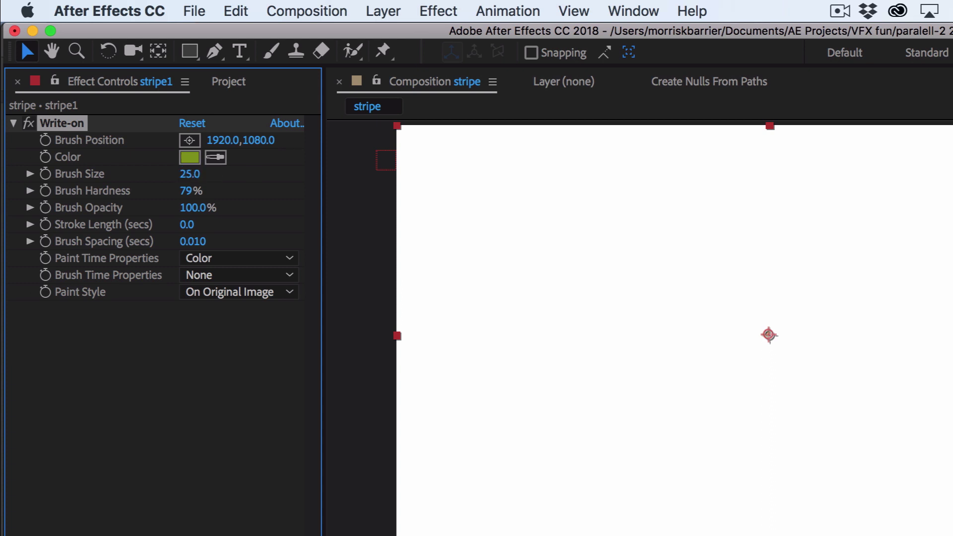
pyautogui.moveTo(185, 190); pyautogui.dragTo(317, 191)
pyautogui.moveTo(187, 191); pyautogui.dragTo(355, 194)
pyautogui.moveTo(194, 239); pyautogui.dragTo(196, 285)
pyautogui.click(233, 293)
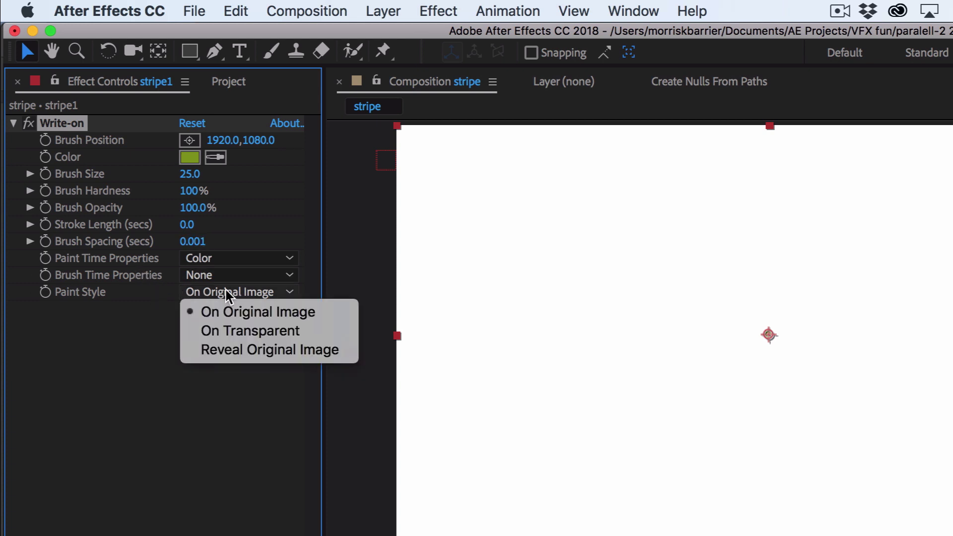
pyautogui.click(234, 337)
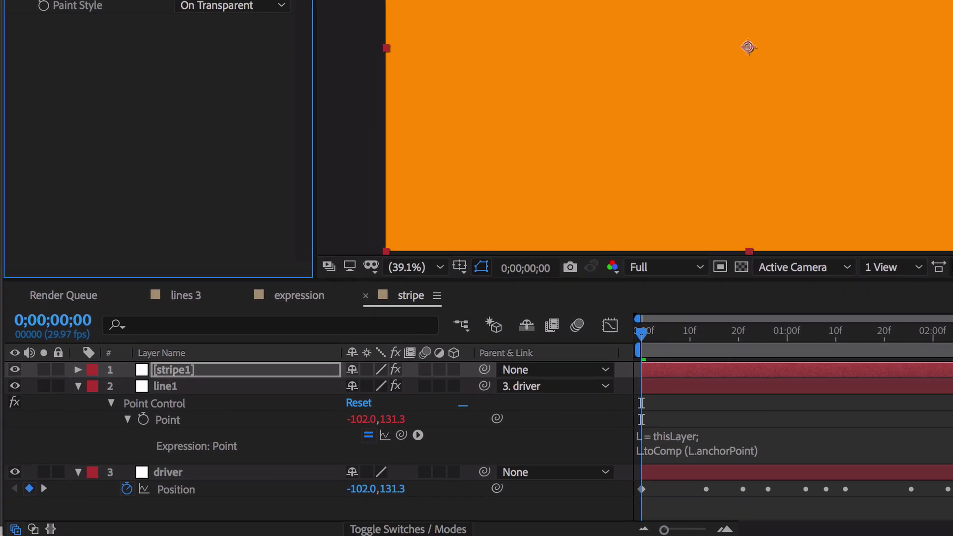
# Link stripe1's Brush Position by expression to line1's Point Control and preview the green stroke.
pyautogui.keyDown('alt'); pyautogui.click(25, 94); pyautogui.keyUp('alt')
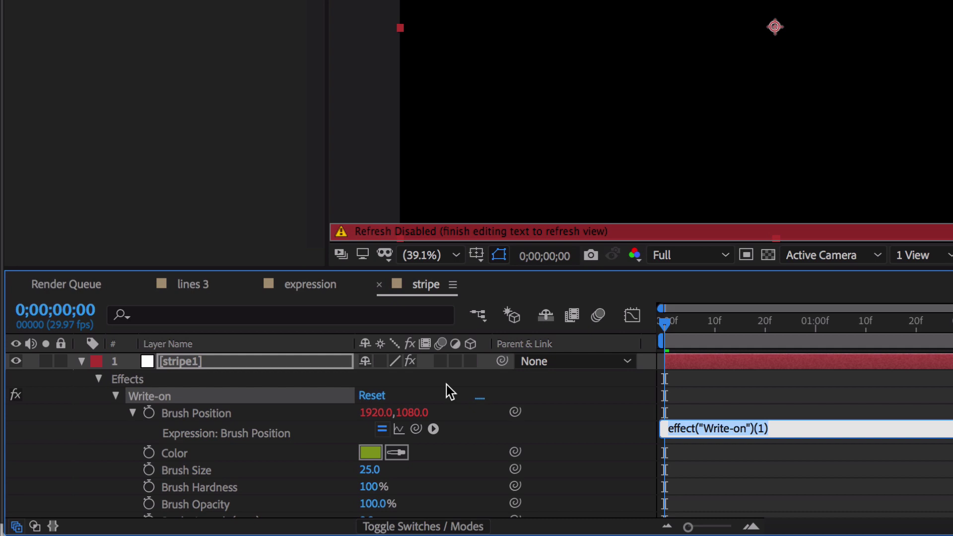
pyautogui.moveTo(415, 429)
pyautogui.mouseDown()
pyautogui.moveTo(357, 517)
pyautogui.moveTo(351, 504)
pyautogui.moveTo(297, 495)
pyautogui.mouseUp()
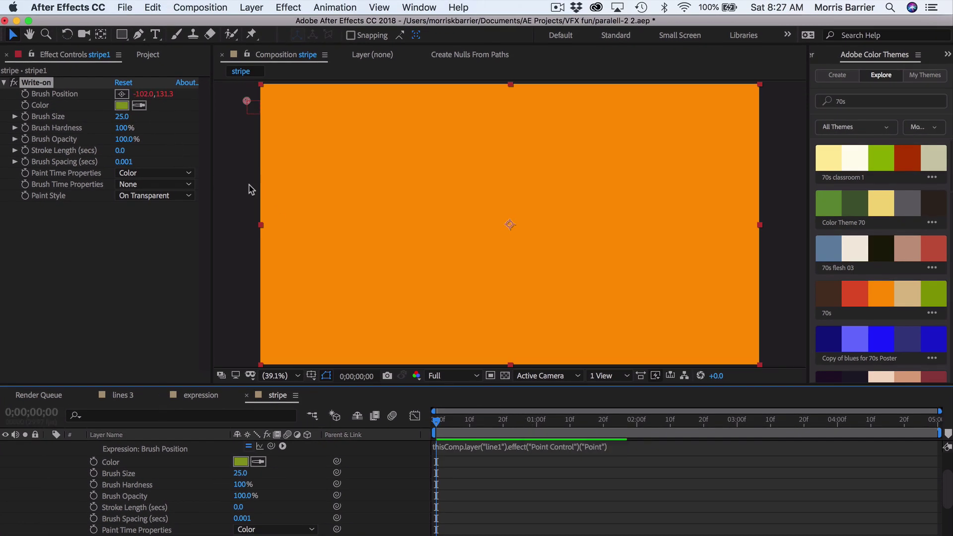
pyautogui.press('space')
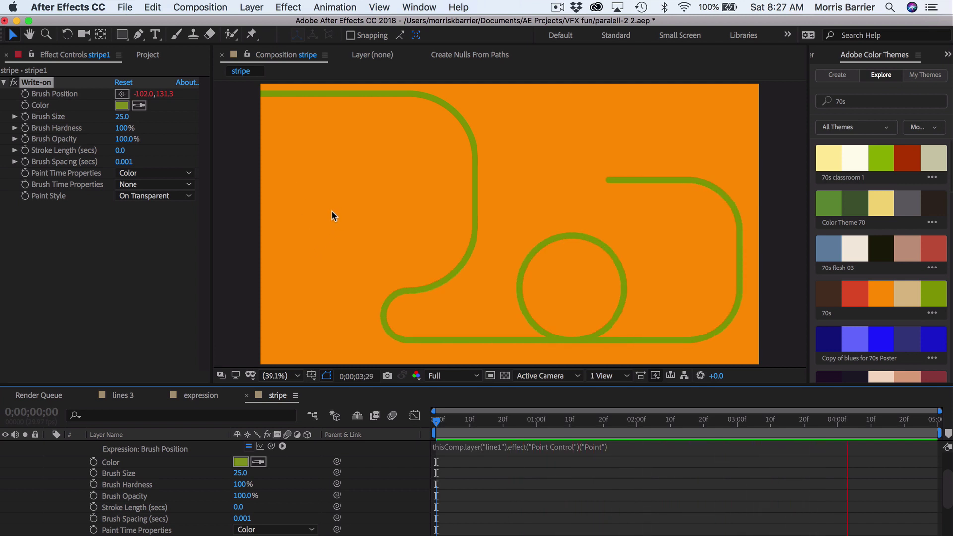
pyautogui.press('space')
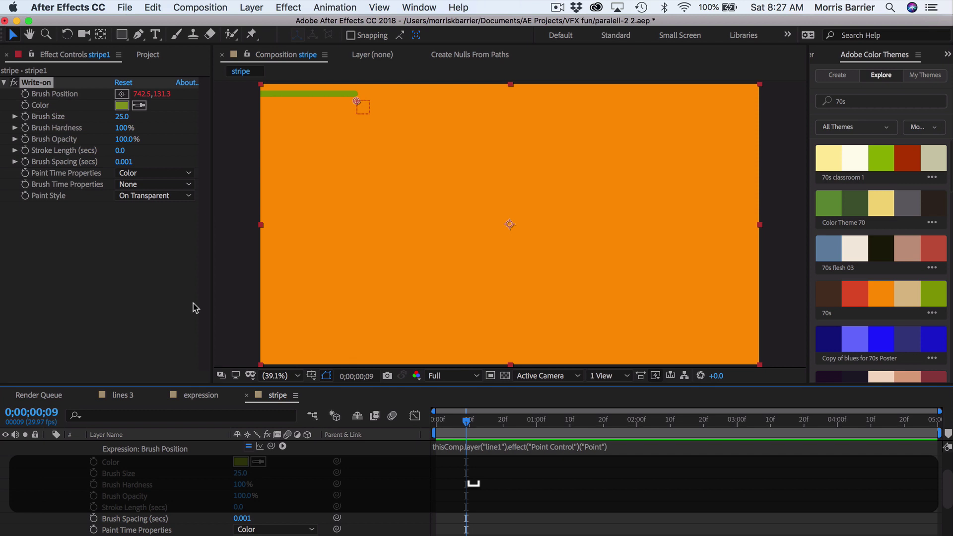
pyautogui.scroll(2, 193, 483)
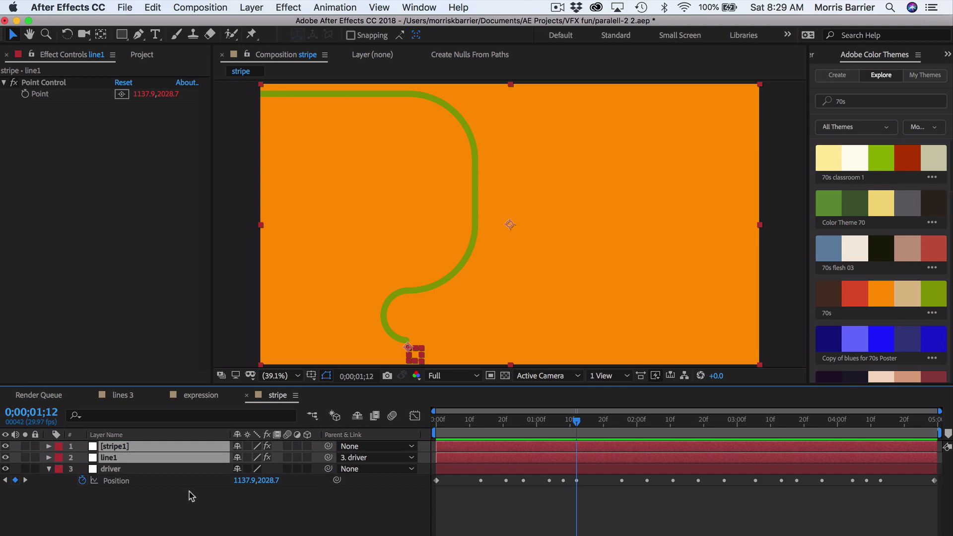
pyautogui.hotkey('shift', 'End')
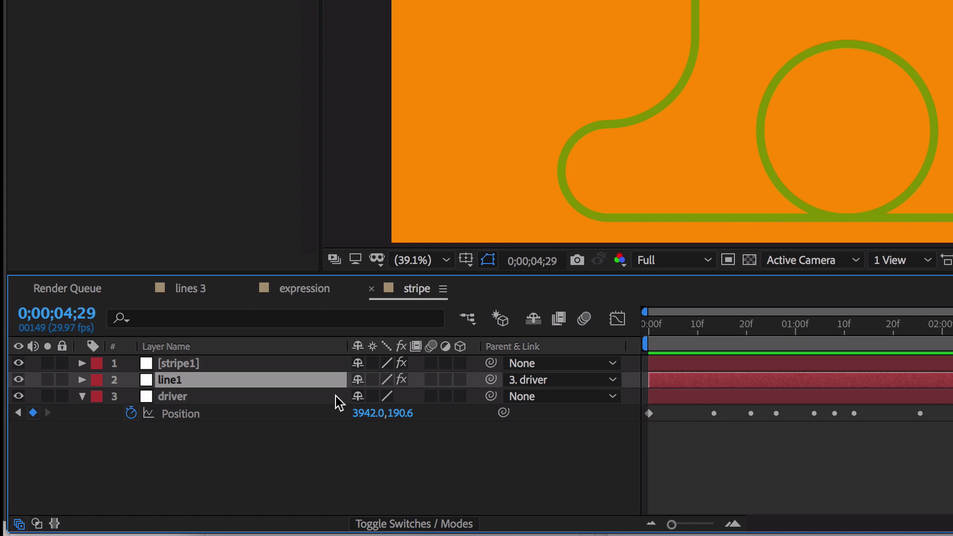
# Duplicate stripe1 and line1, place line2 above the stripe copy, and label both yellow.
pyautogui.keyDown('ctrl'); pyautogui.click(305, 366); pyautogui.keyUp('ctrl')
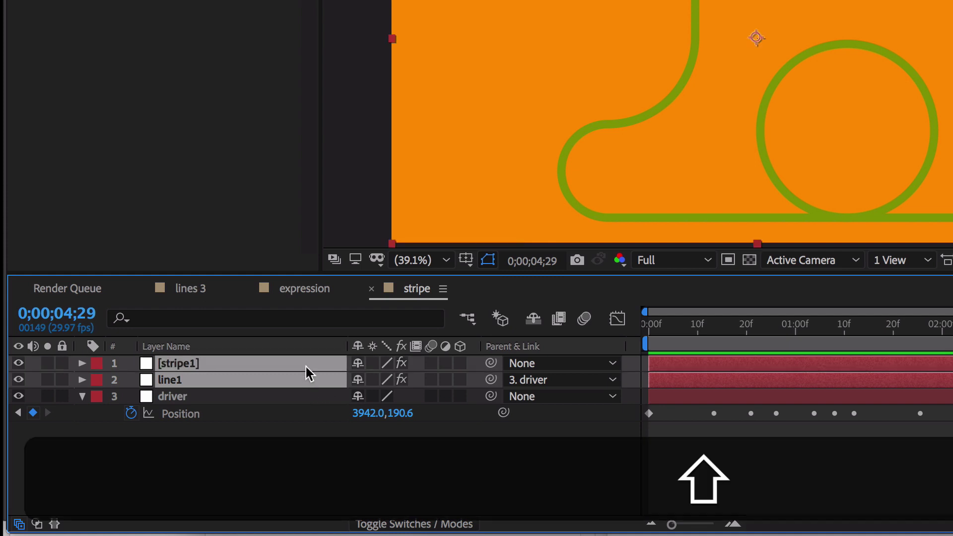
pyautogui.press('super+d')
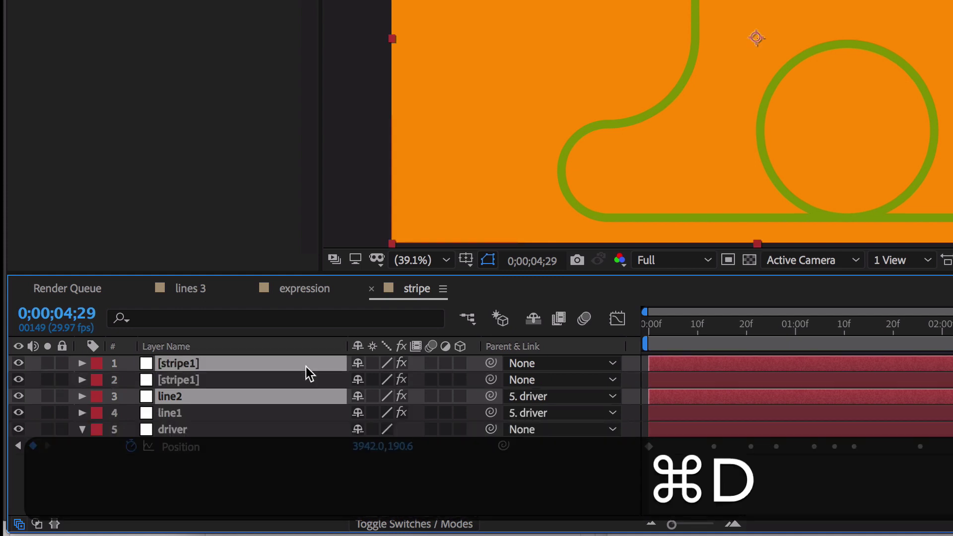
pyautogui.moveTo(297, 398); pyautogui.dragTo(293, 387)
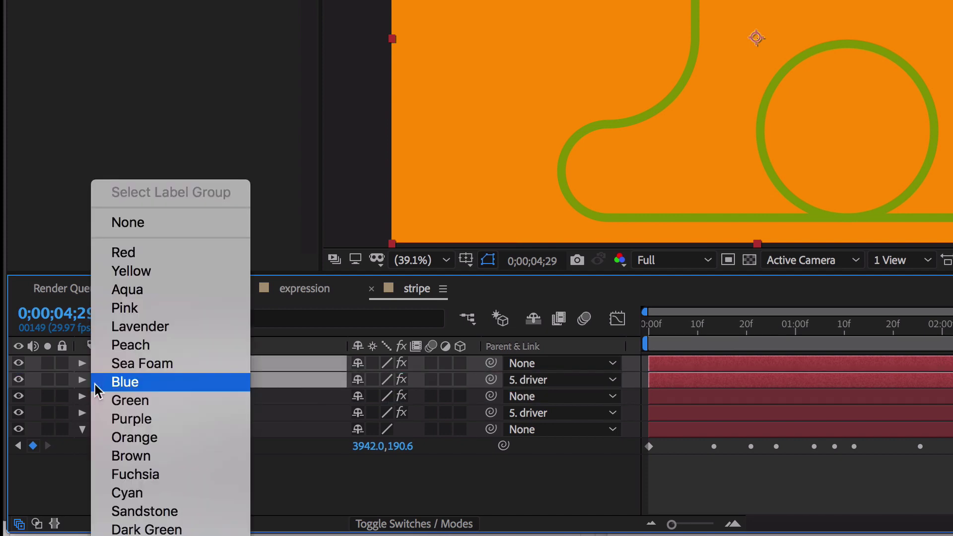
pyautogui.click(149, 271)
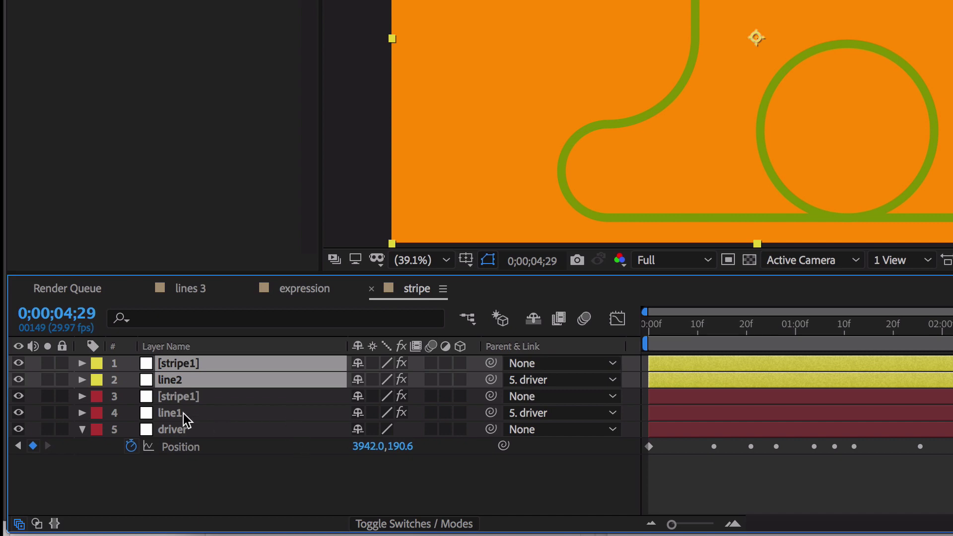
pyautogui.click(181, 396)
pyautogui.click(189, 379)
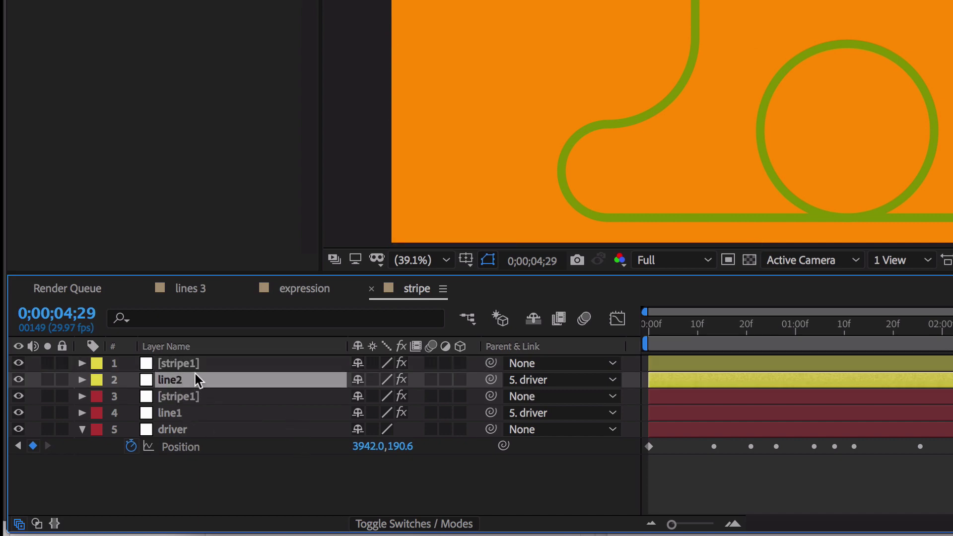
# Rename the stripe copy stripe2 and point its Brush Position expression at line2's Point.
pyautogui.click(196, 363)
pyautogui.press('e')
pyautogui.press('e')
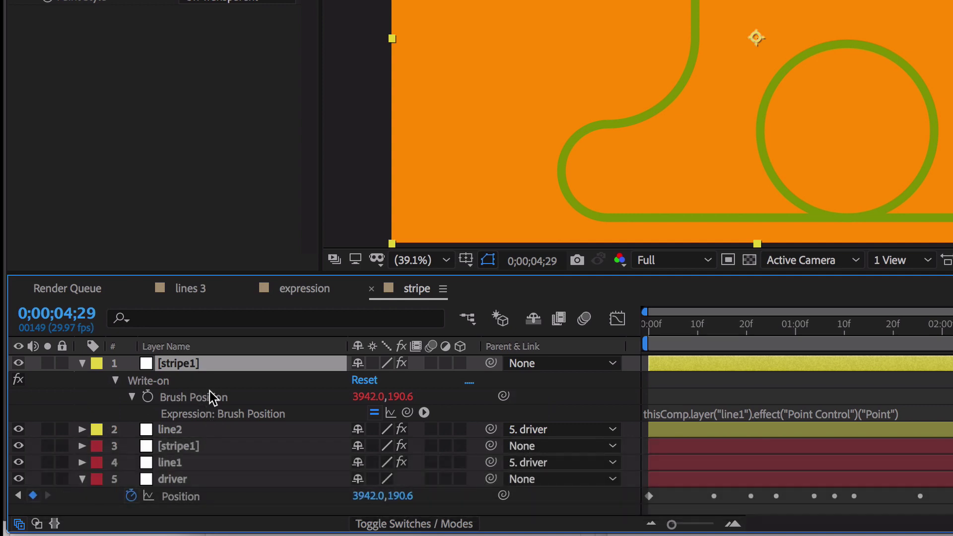
pyautogui.press('Return')
pyautogui.press('Return')
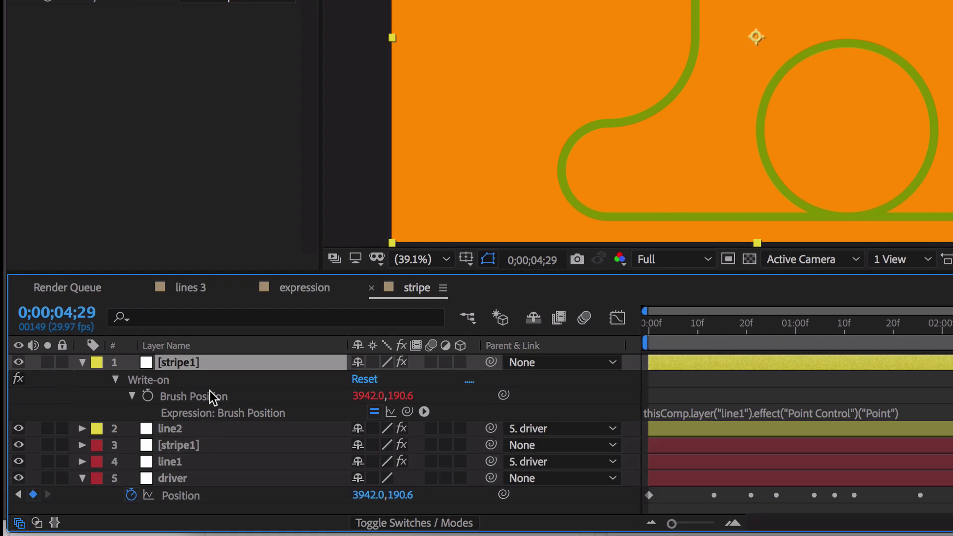
pyautogui.press('Return')
pyautogui.press('Right')
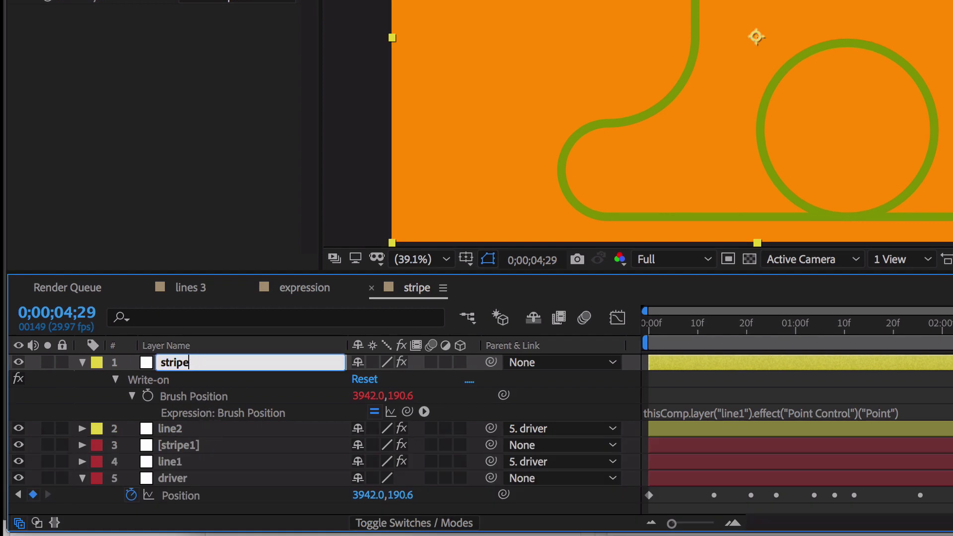
pyautogui.press('Return')
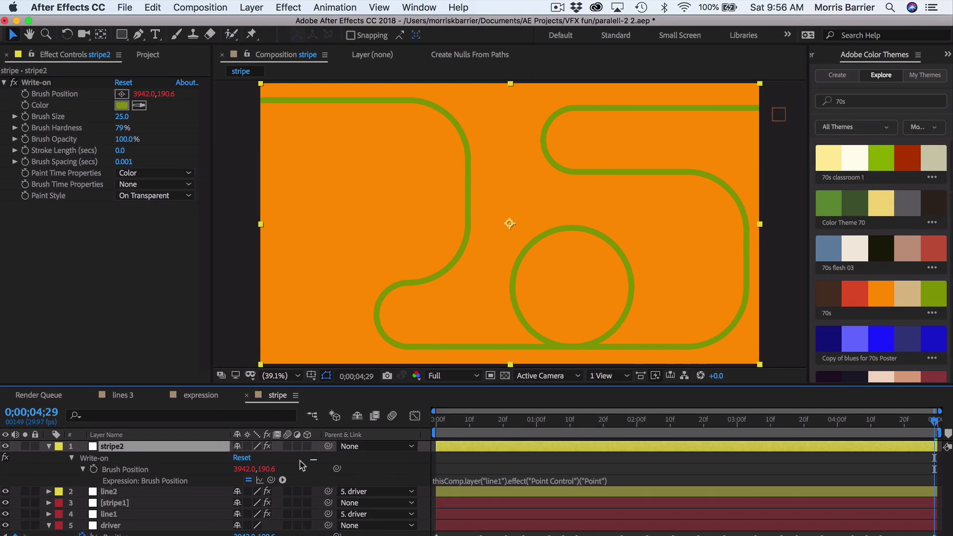
pyautogui.click(166, 492)
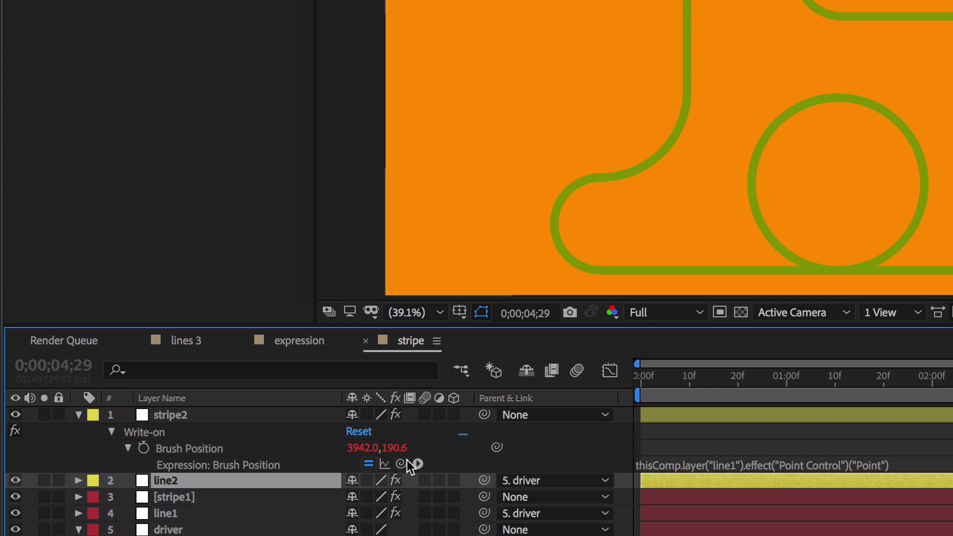
pyautogui.moveTo(400, 464); pyautogui.dragTo(73, 138)
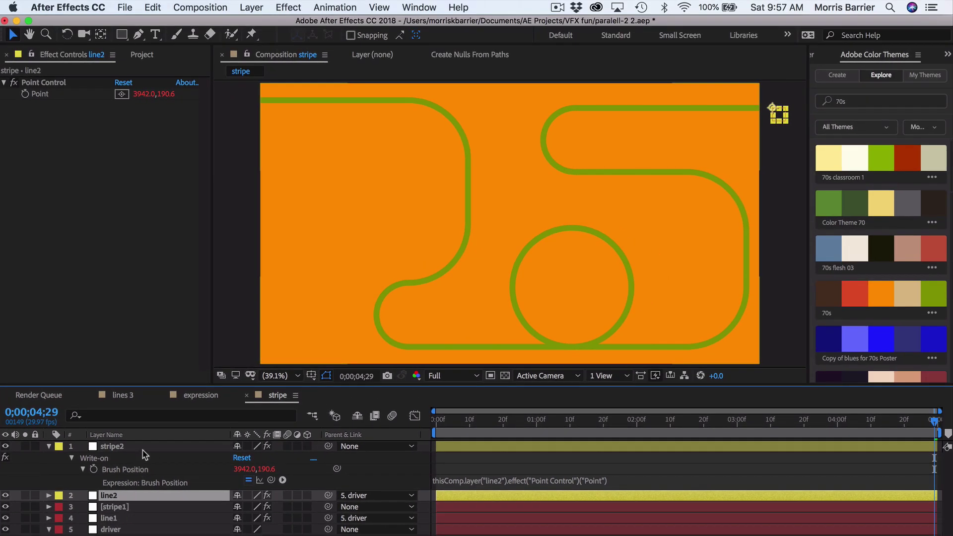
# Duplicate stripe2 and line2 as stripe3 and line3, with line3 directly under stripe3.
pyautogui.click(50, 446)
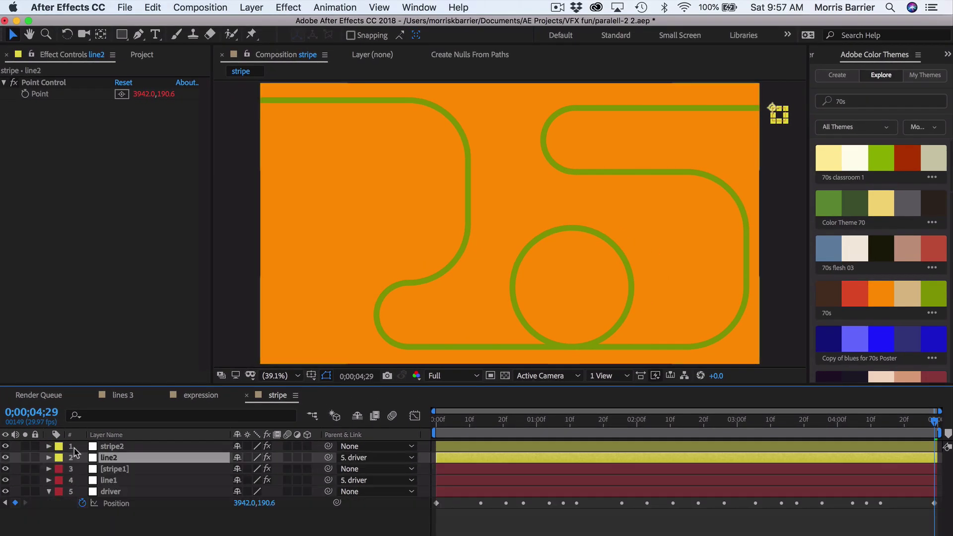
pyautogui.click(113, 446)
pyautogui.press('super+d')
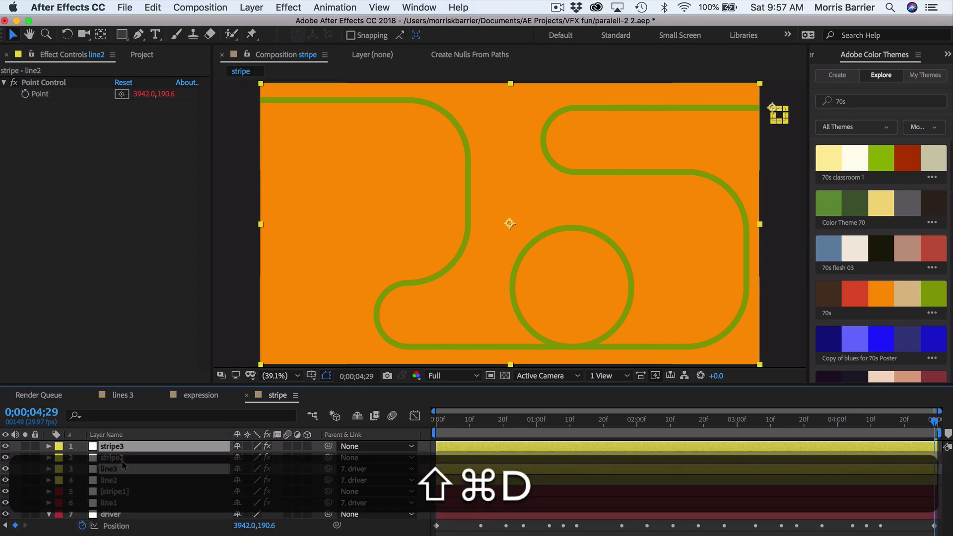
pyautogui.moveTo(120, 457); pyautogui.dragTo(129, 461)
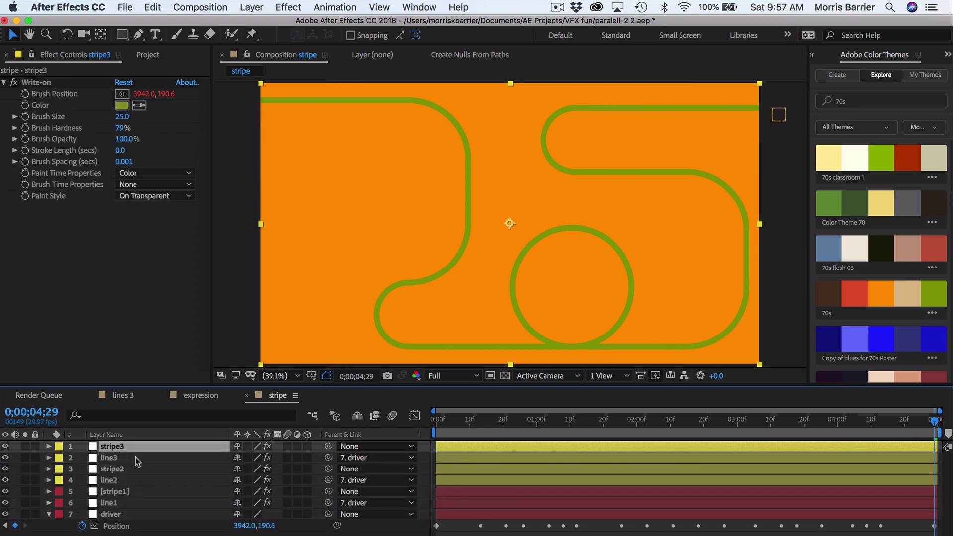
# Repoint stripe3's Brush Position expression to line3's Point Control.
pyautogui.press('e')
pyautogui.press('e')
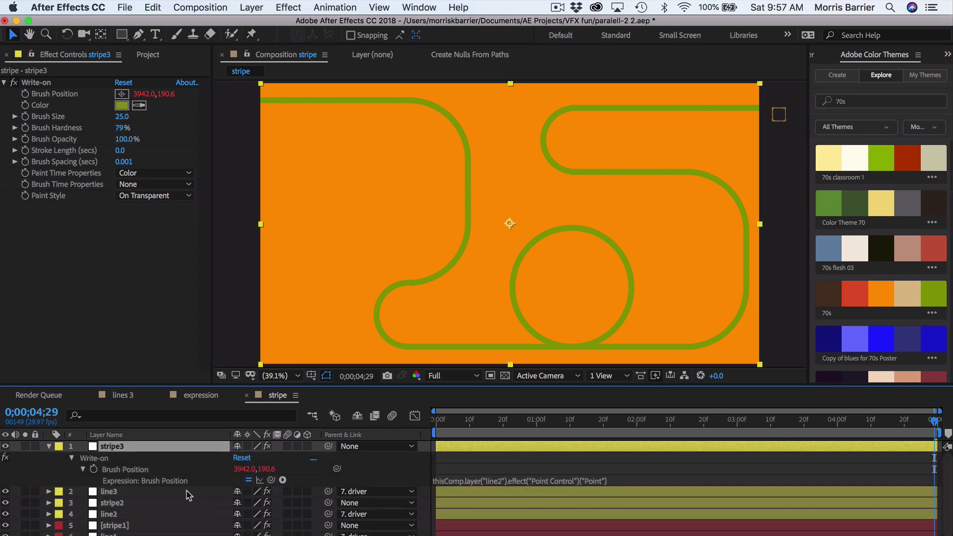
pyautogui.click(189, 493)
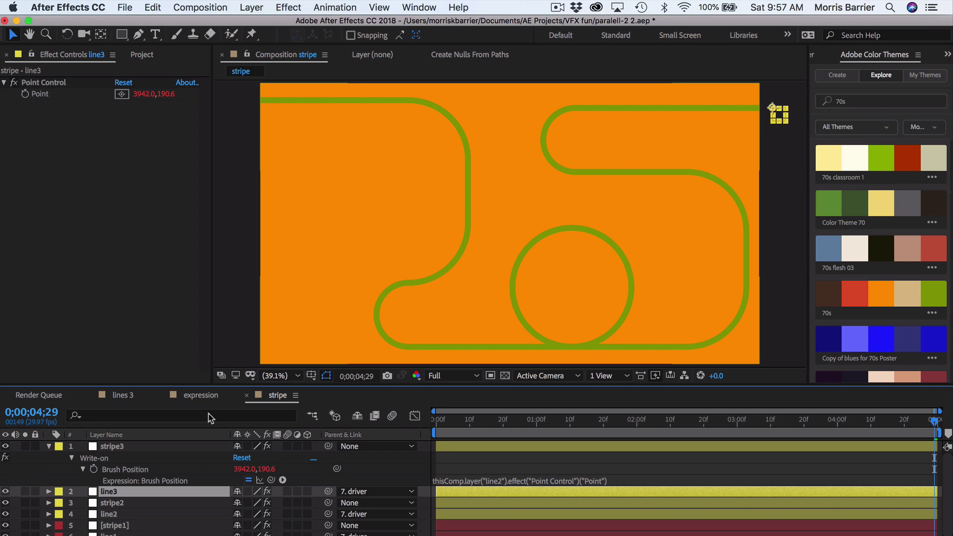
pyautogui.click(138, 204)
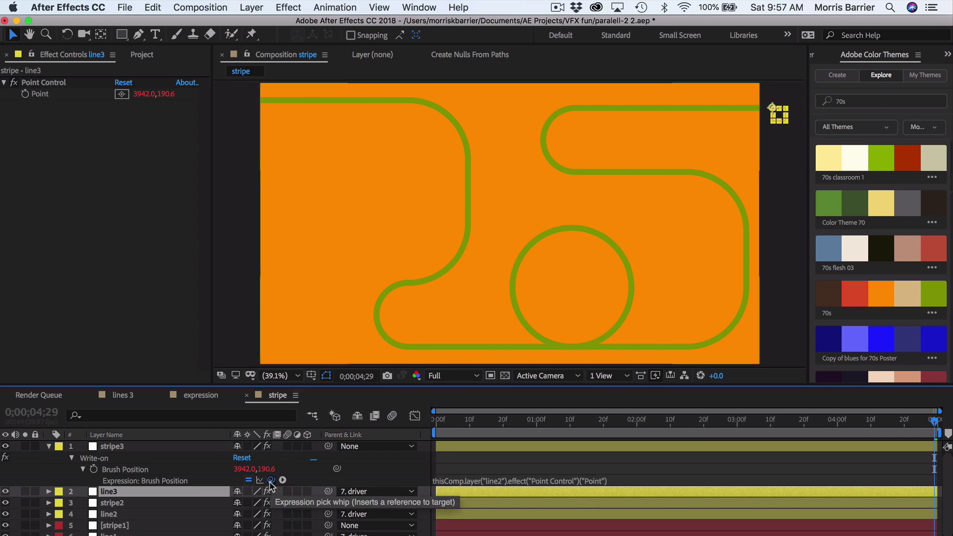
pyautogui.moveTo(271, 480)
pyautogui.mouseDown()
pyautogui.moveTo(182, 246)
pyautogui.moveTo(46, 99)
pyautogui.mouseUp()
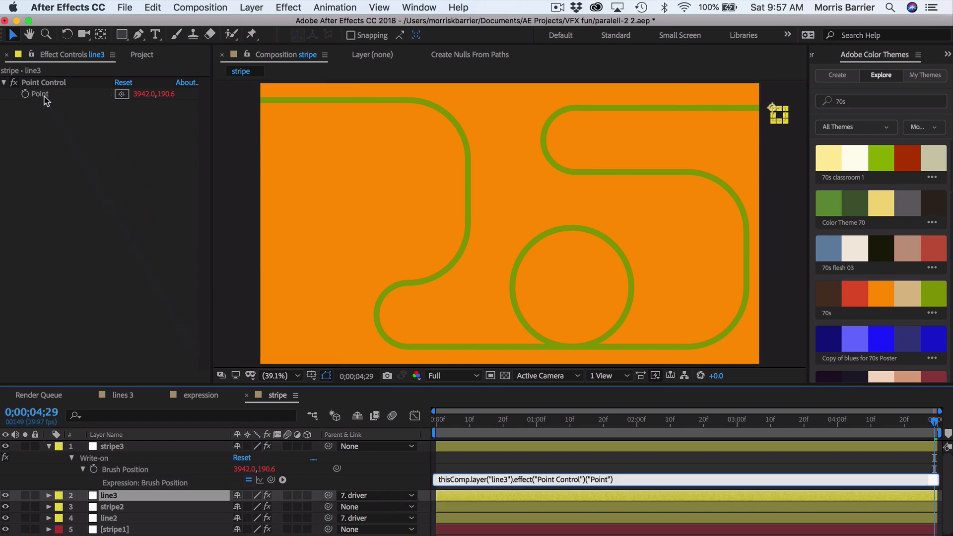
pyautogui.press('KP_Enter')
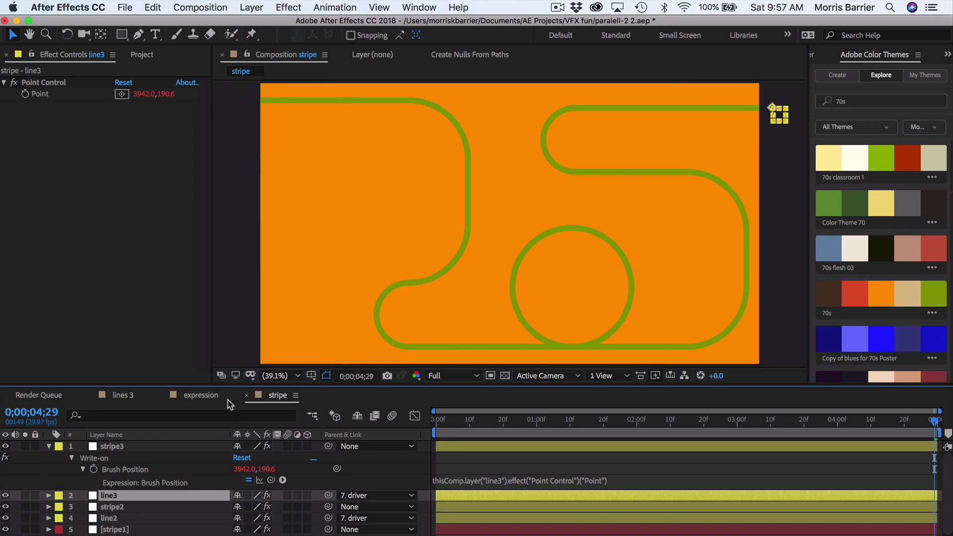
# Give stripe3 and line3 a green label and show the line layers' Position.
pyautogui.click(58, 446)
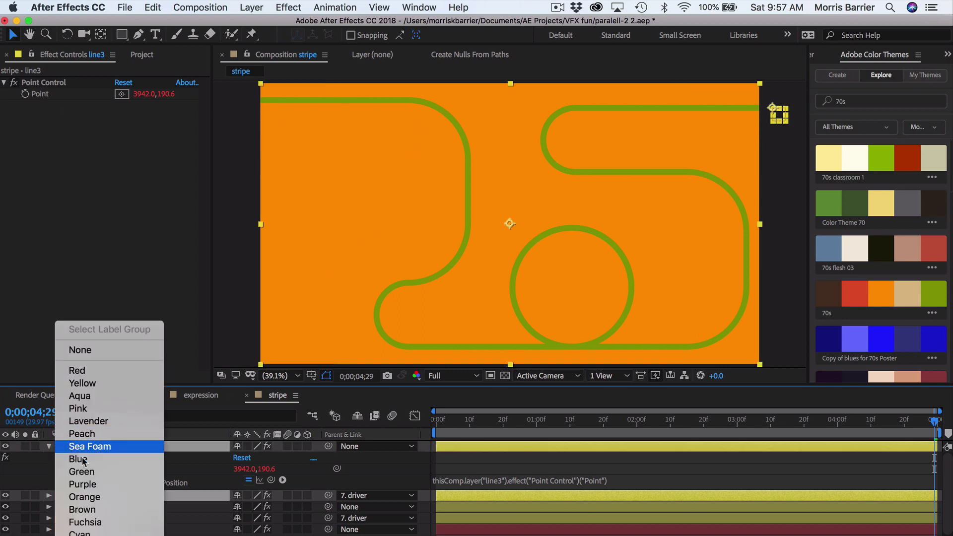
pyautogui.click(82, 471)
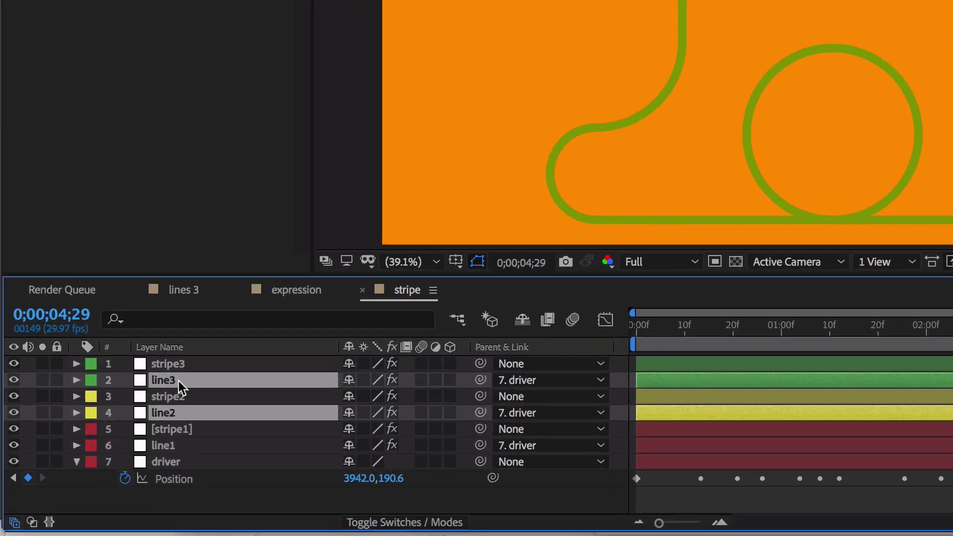
pyautogui.press('p')
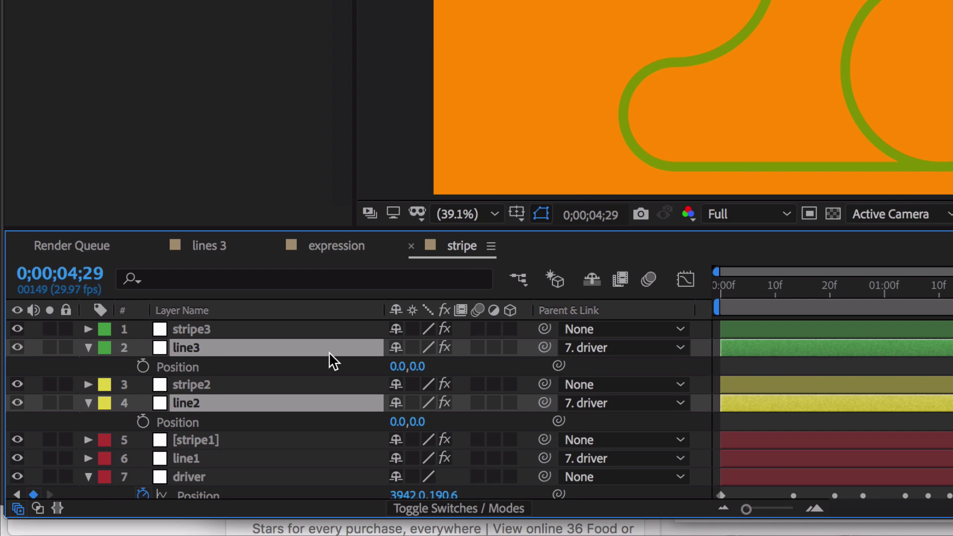
# Set line2's Position to 0,75 and line3's to 0,-75, then preview the three stripes.
pyautogui.press('F2')
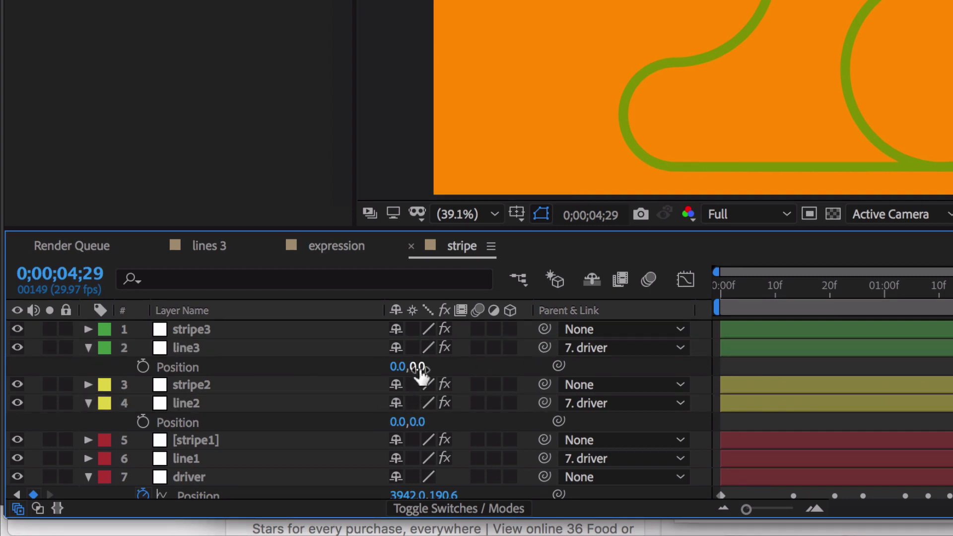
pyautogui.click(419, 421)
pyautogui.write('75')
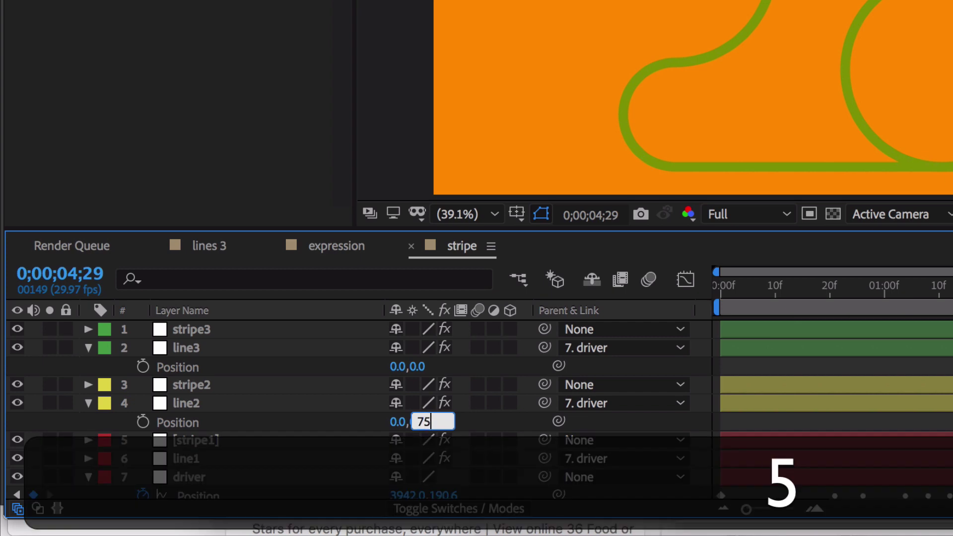
pyautogui.press('Return')
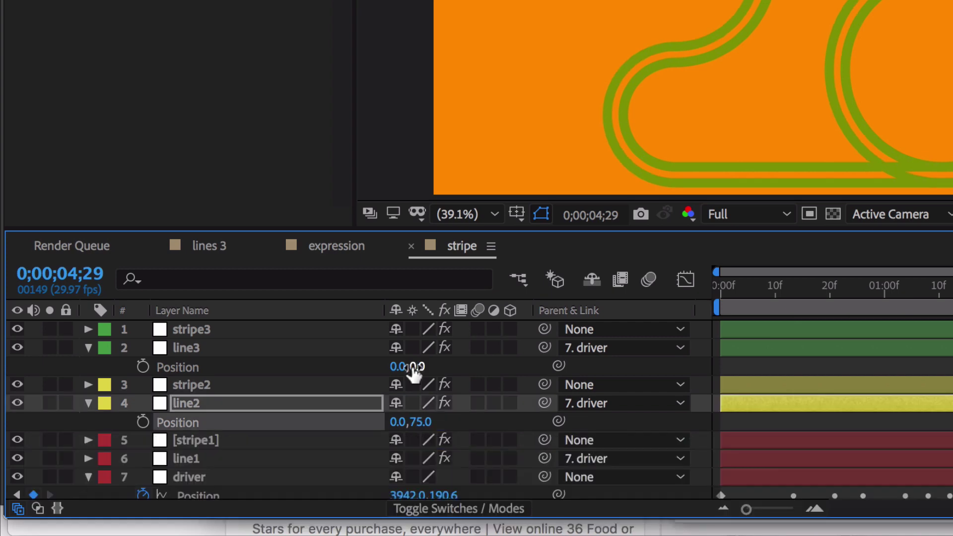
pyautogui.click(420, 366)
pyautogui.write('-75')
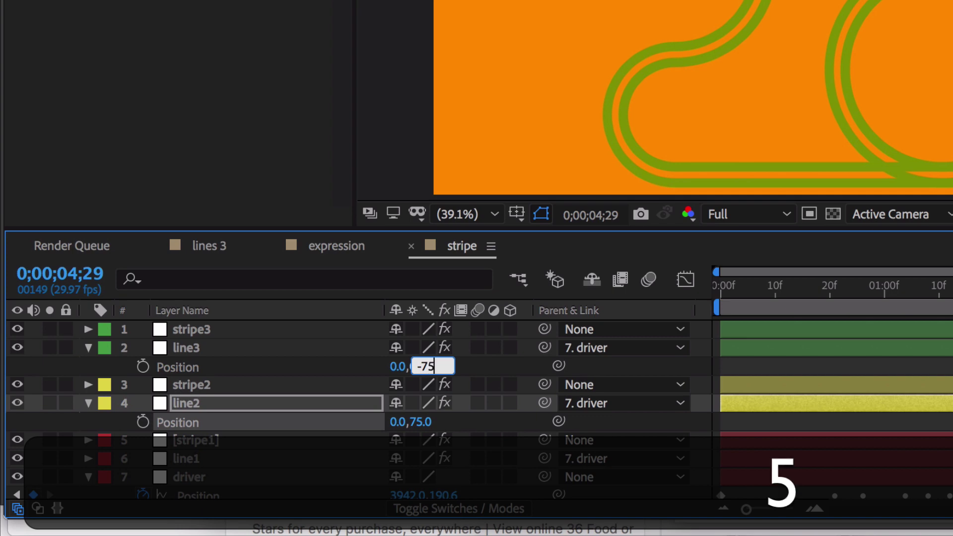
pyautogui.press('Return')
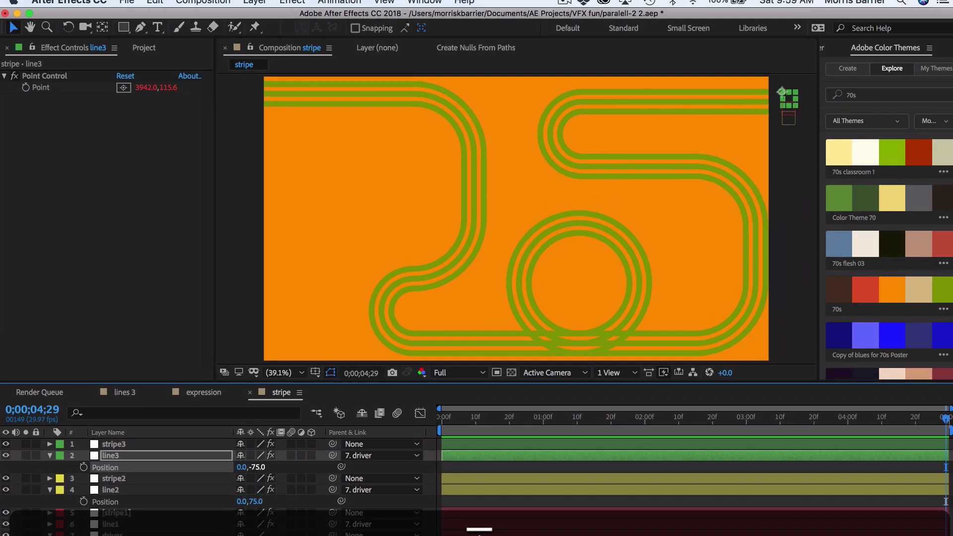
pyautogui.press('space')
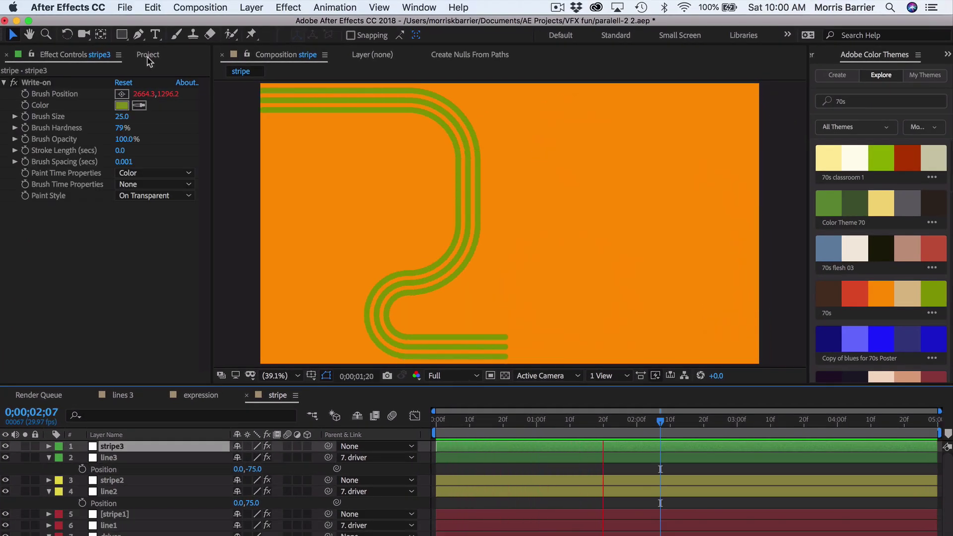
# Stop the preview and create a new composition, stripe 2, from the stripe comp.
pyautogui.press('space')
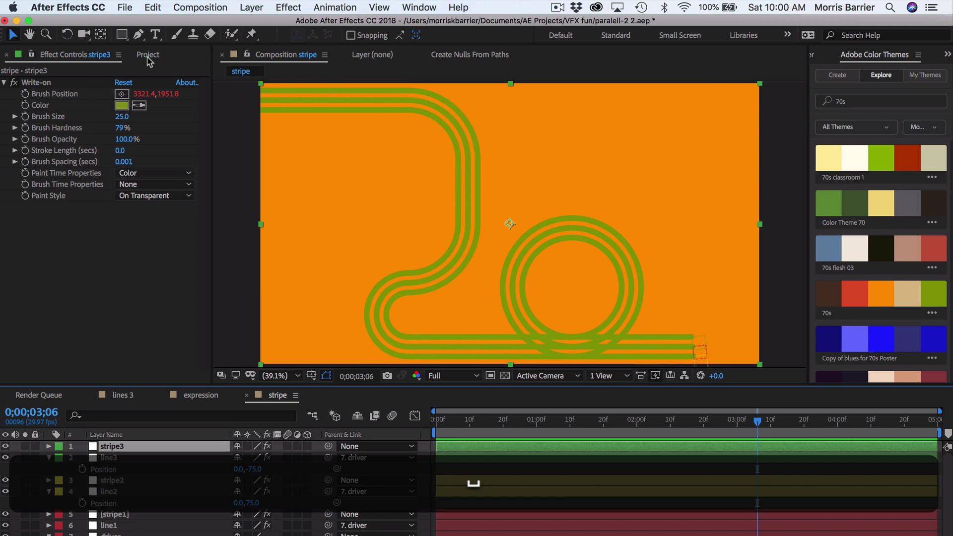
pyautogui.click(147, 56)
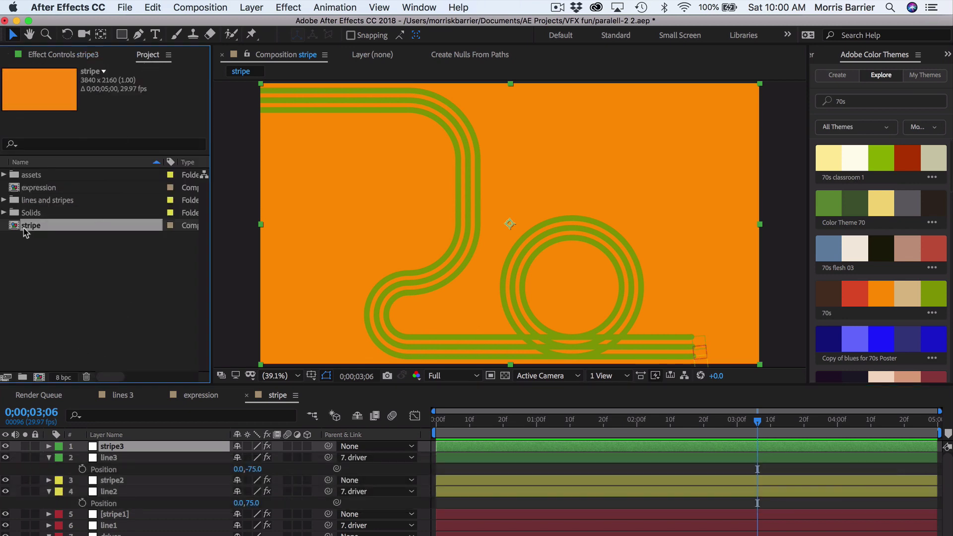
pyautogui.moveTo(25, 234); pyautogui.dragTo(37, 378)
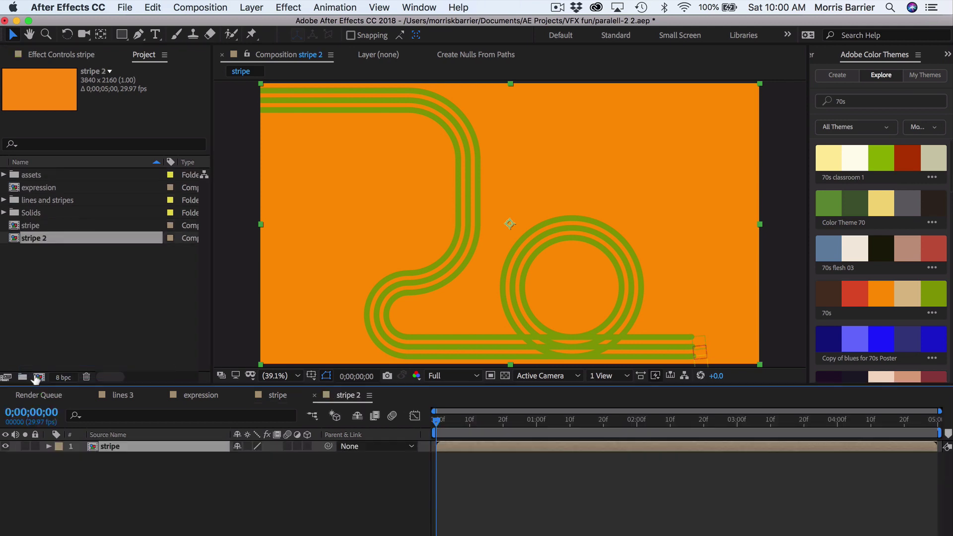
# Set stripe 2 to the HDTV 1080 29.97 preset and make the stripe layer 3D.
pyautogui.press('super+k')
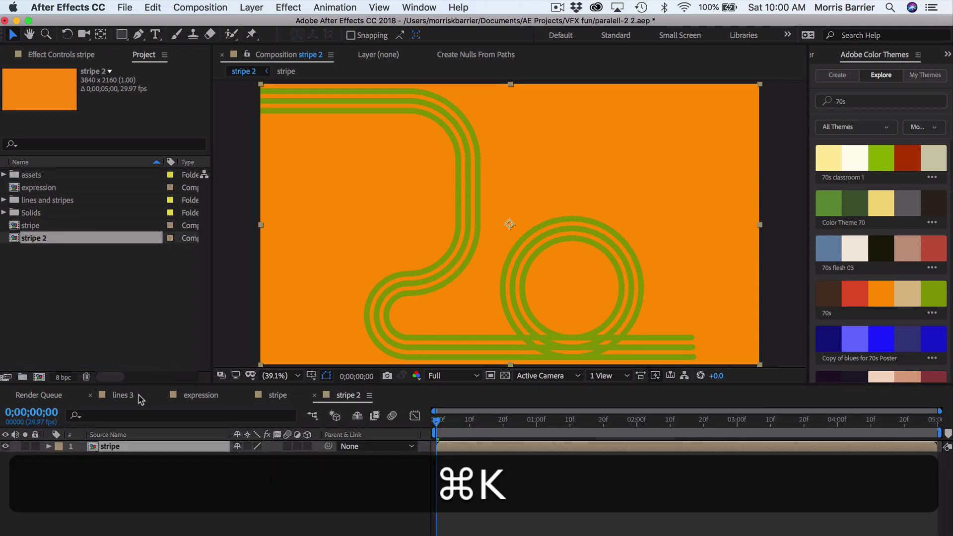
pyautogui.click(272, 226)
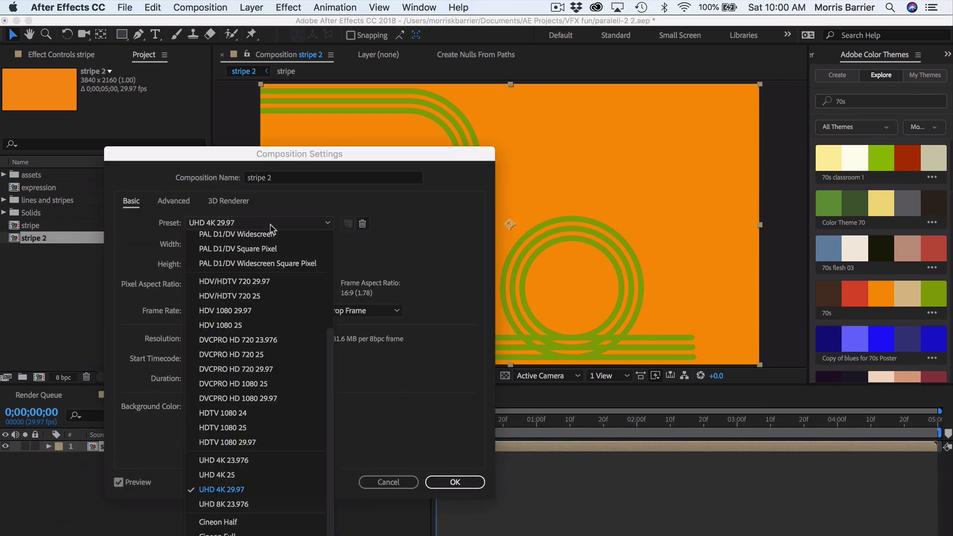
pyautogui.click(248, 442)
pyautogui.click(454, 482)
pyautogui.click(307, 445)
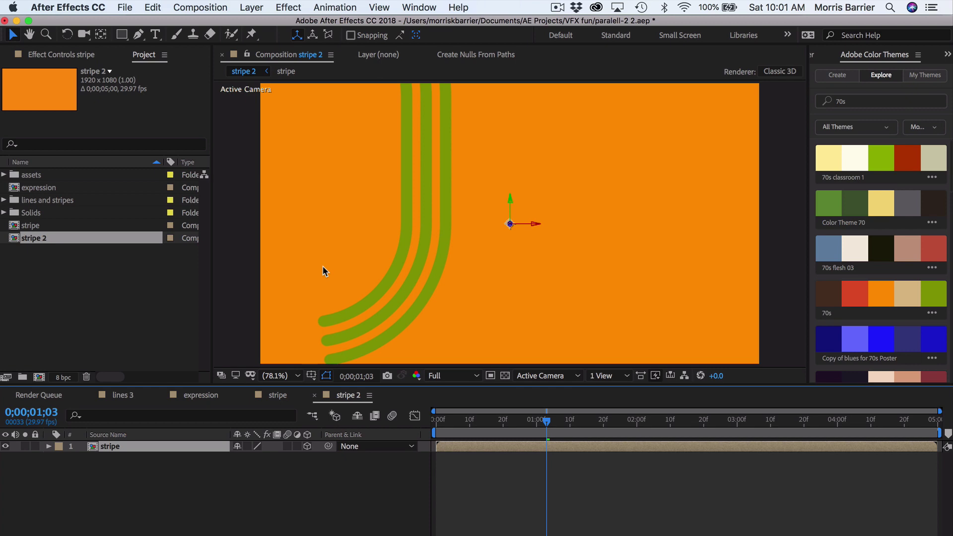
# Add a new camera layer with the 15mm preset to stripe 2.
pyautogui.click(252, 7)
pyautogui.moveTo(276, 23)
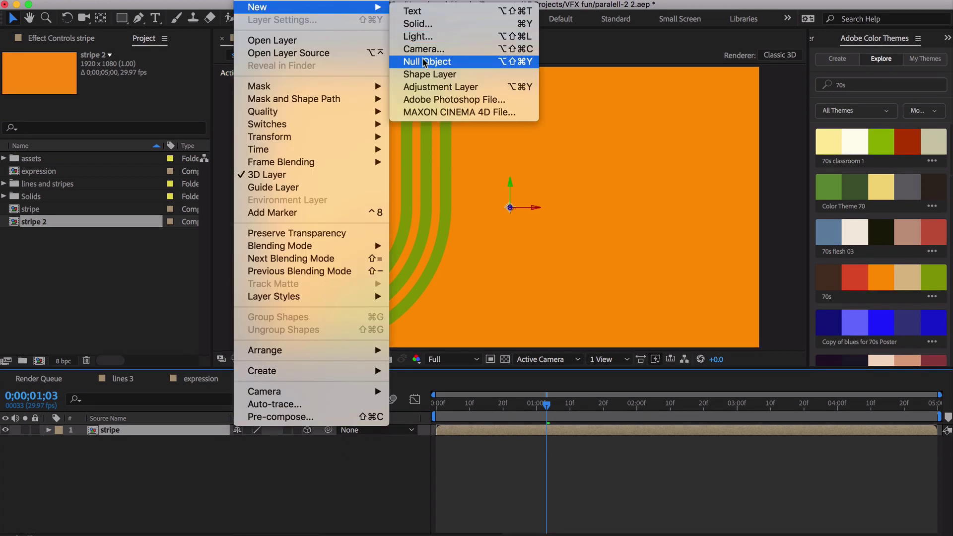
pyautogui.click(423, 48)
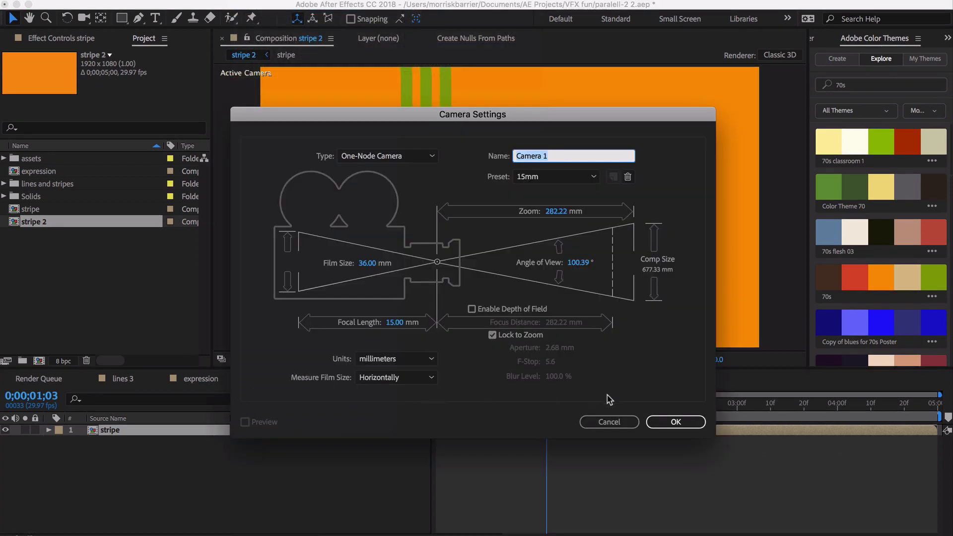
pyautogui.click(673, 421)
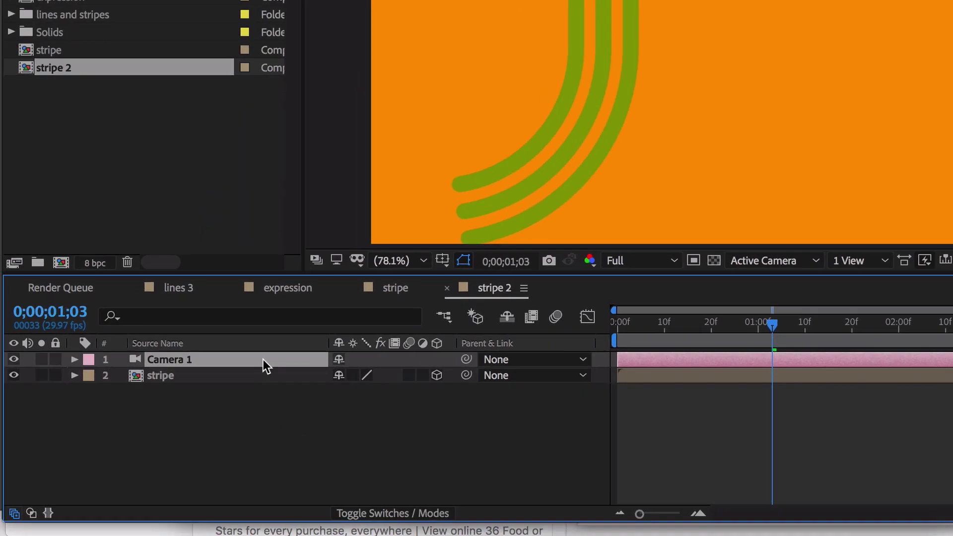
# Create an orbit null for Camera 1 so it is parented to Null 9.
pyautogui.rightClick(184, 428)
pyautogui.moveTo(349, 421)
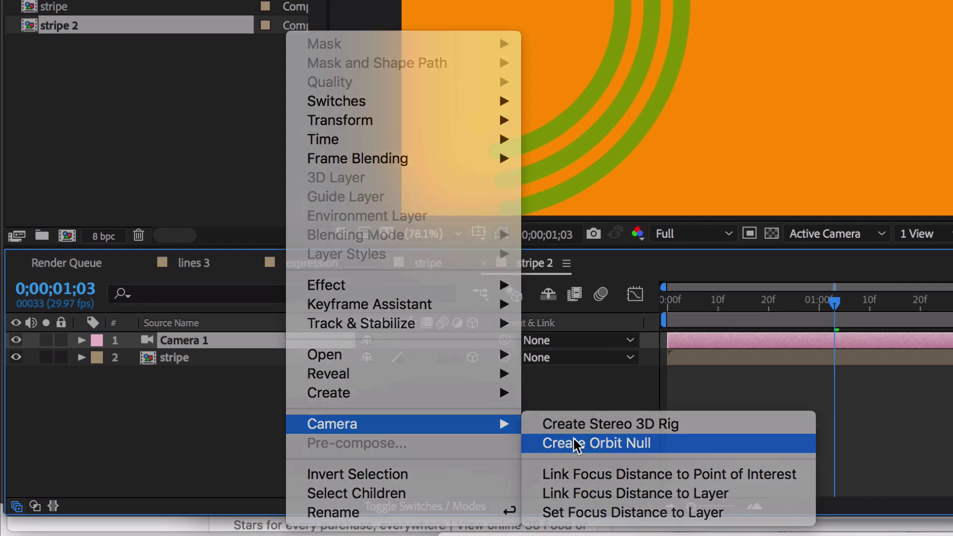
pyautogui.click(575, 444)
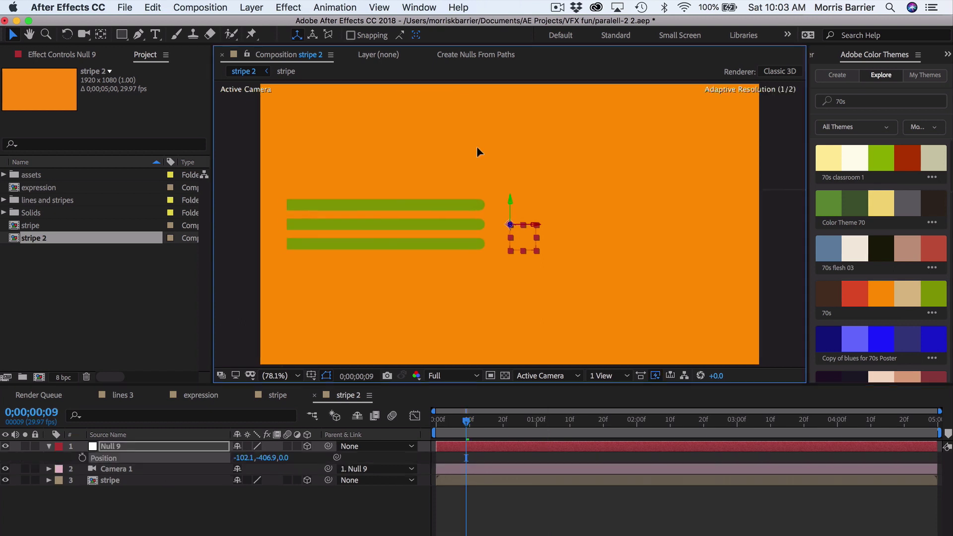
# Enable Null 9's Position keyframing at the start and set the one-second position.
pyautogui.click(434, 422)
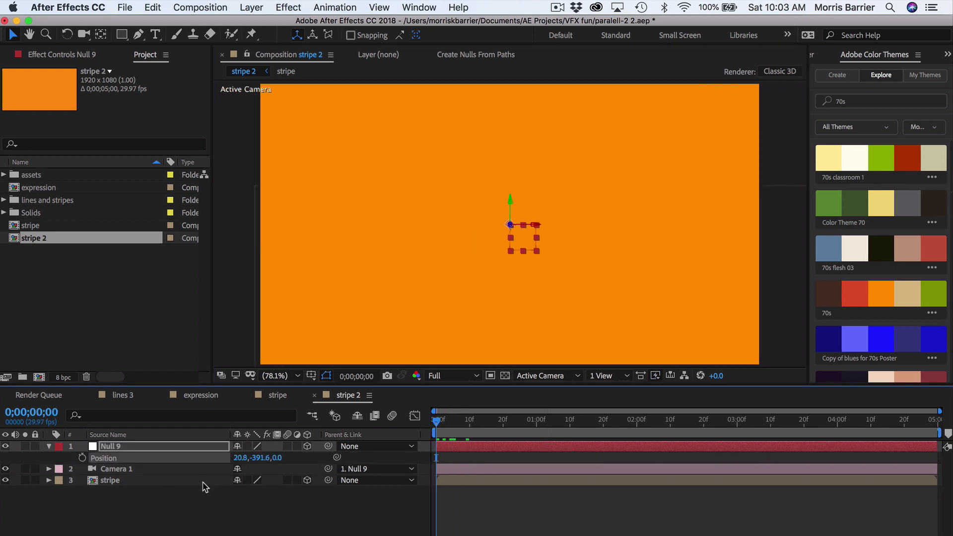
pyautogui.click(83, 457)
pyautogui.moveTo(520, 436); pyautogui.dragTo(503, 437)
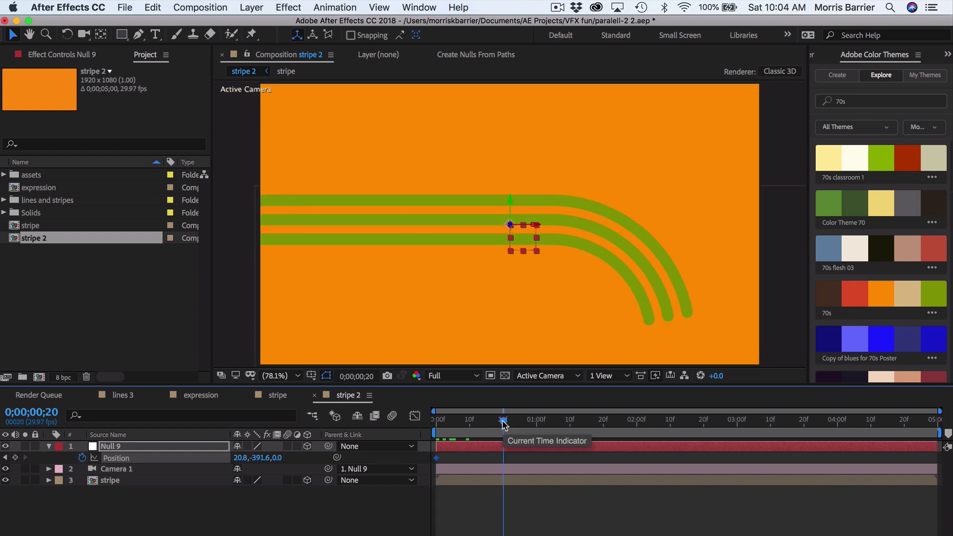
pyautogui.click(537, 421)
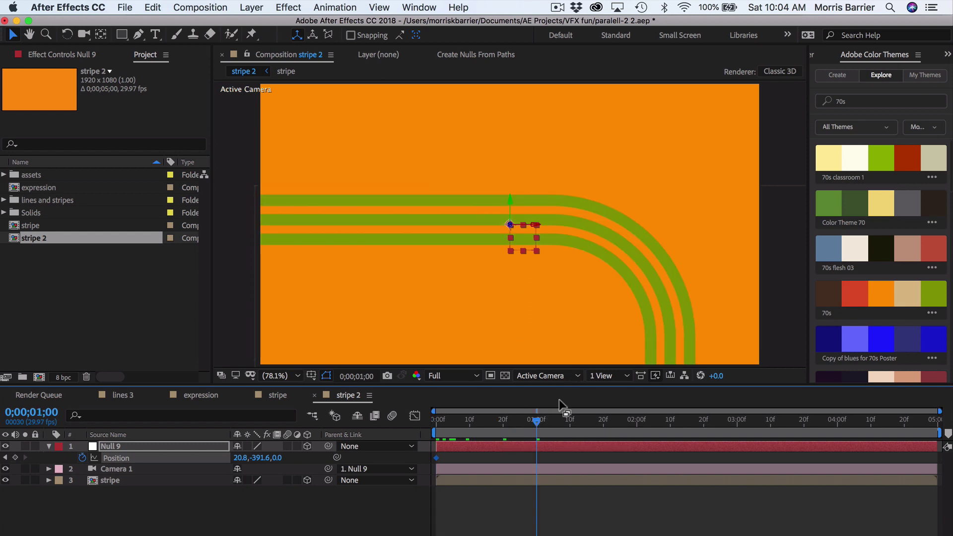
pyautogui.moveTo(530, 230); pyautogui.dragTo(555, 532)
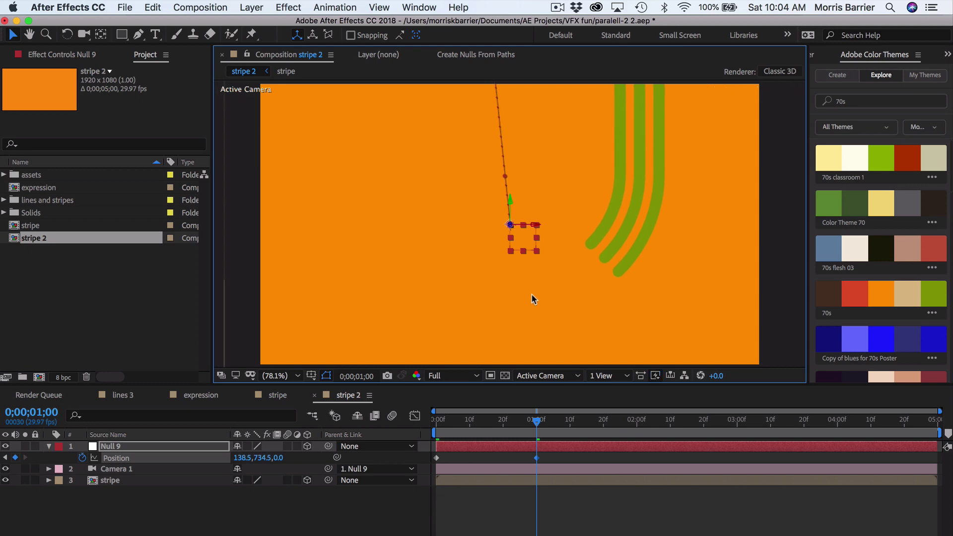
# Add null Position keyframes at the two-, three- and four-second marks.
pyautogui.click(637, 432)
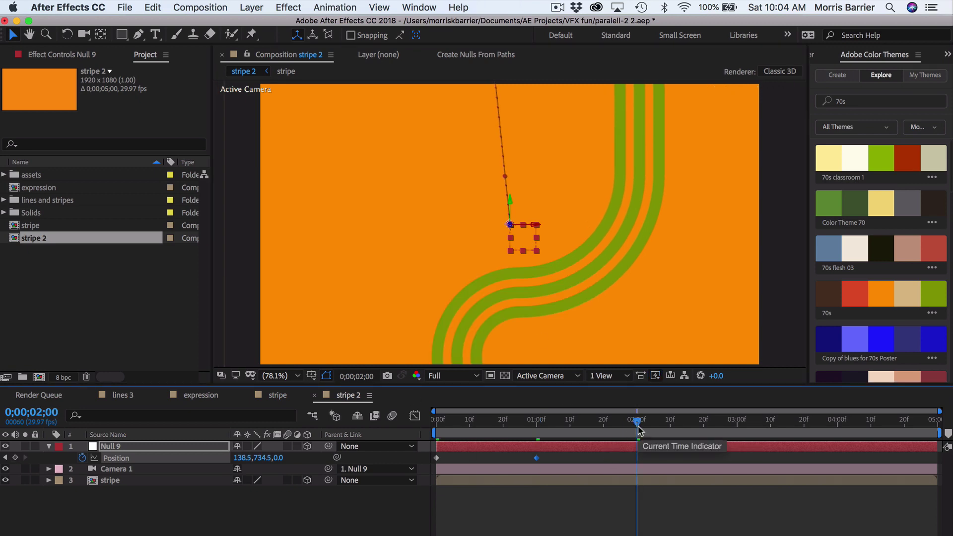
pyautogui.moveTo(517, 234); pyautogui.dragTo(791, 353)
pyautogui.click(737, 428)
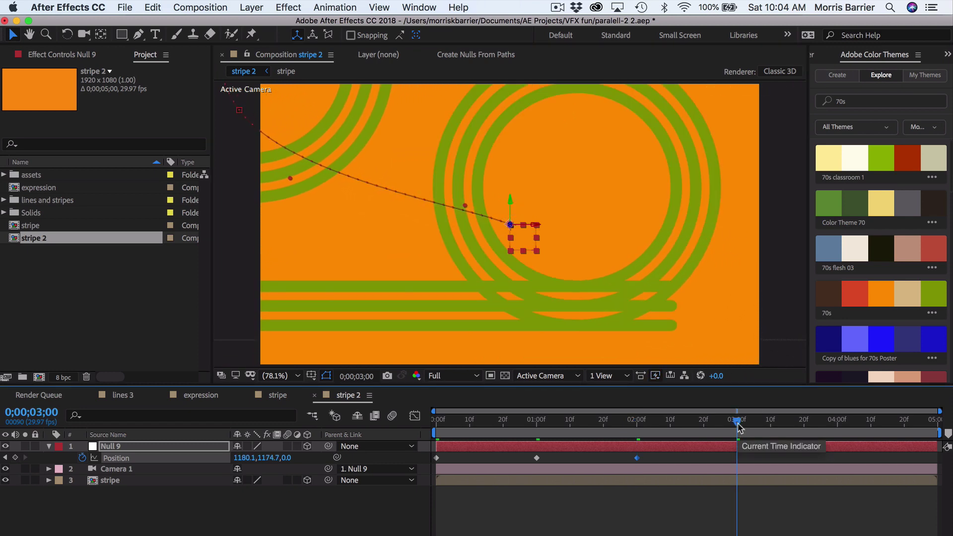
pyautogui.moveTo(523, 237); pyautogui.dragTo(603, 212)
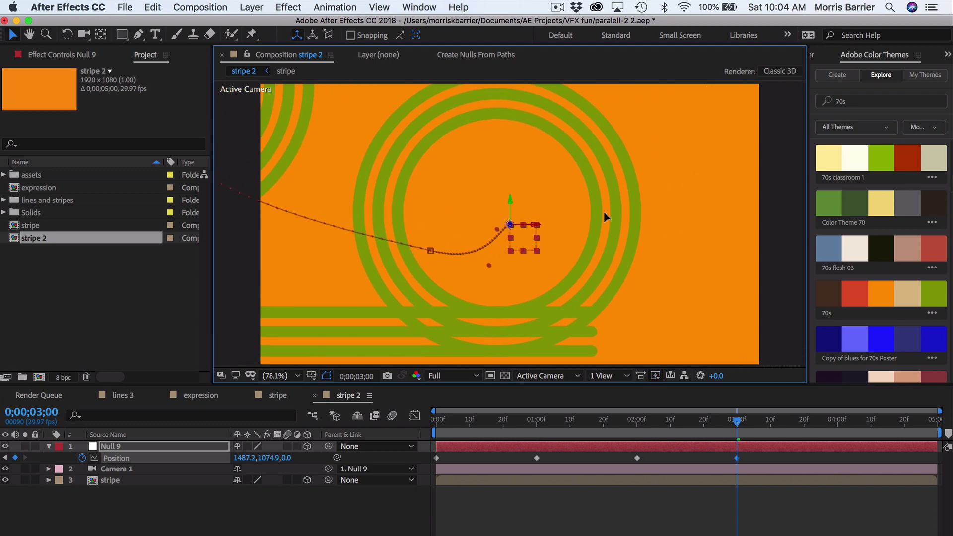
pyautogui.click(837, 422)
pyautogui.moveTo(526, 238); pyautogui.dragTo(725, 248)
# Move the four-second keyframe to 3;18, adjust it, and add a raised 4;03 keyframe.
pyautogui.click(824, 422)
pyautogui.moveTo(824, 423); pyautogui.dragTo(797, 422)
pyautogui.moveTo(837, 457); pyautogui.dragTo(797, 458)
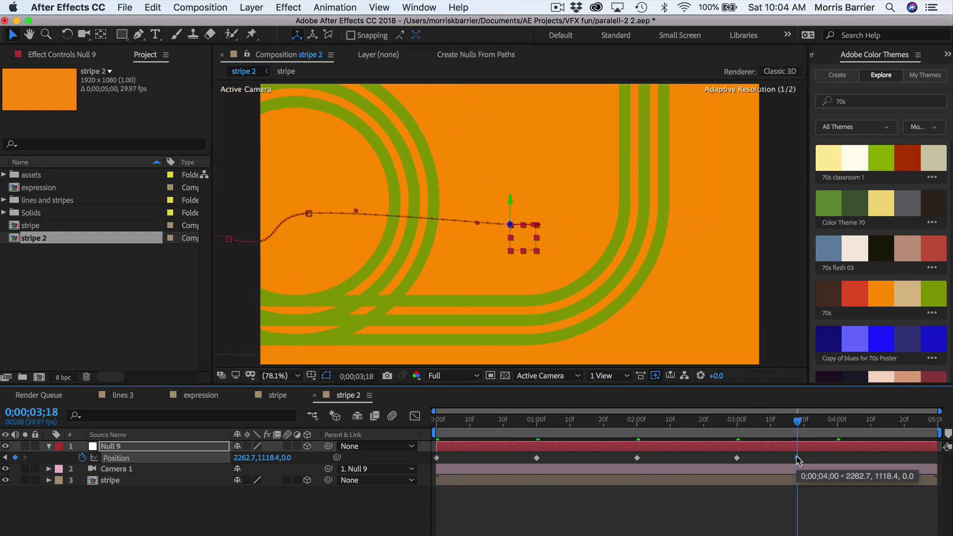
pyautogui.moveTo(531, 234); pyautogui.dragTo(626, 298)
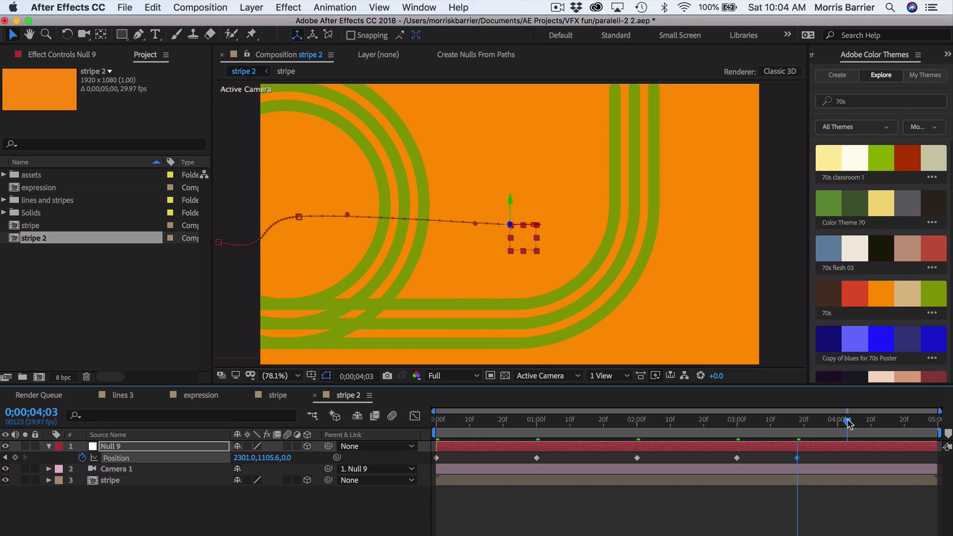
pyautogui.click(846, 421)
pyautogui.moveTo(525, 238); pyautogui.dragTo(511, 39)
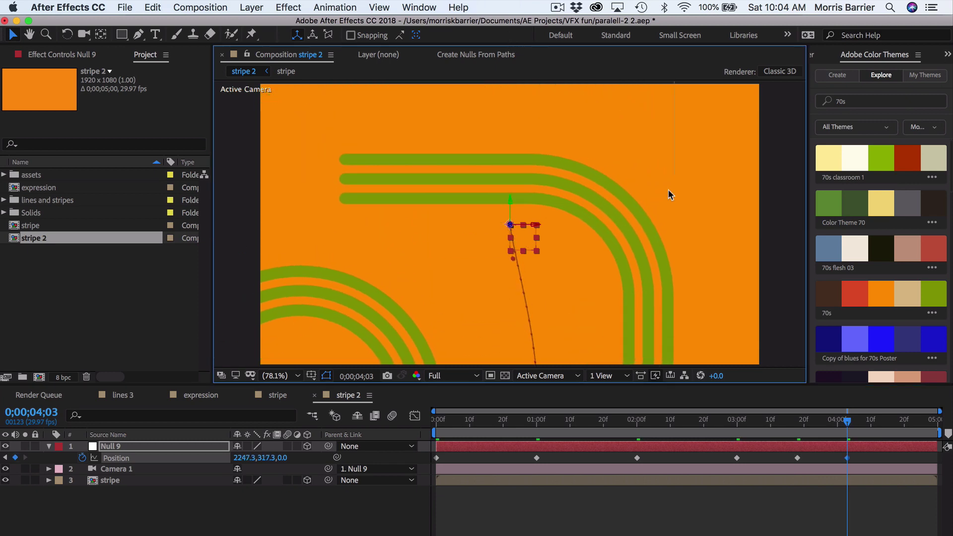
# Add a null Position keyframe at 4;15, then go to the comp's last frame.
pyautogui.click(895, 422)
pyautogui.click(887, 423)
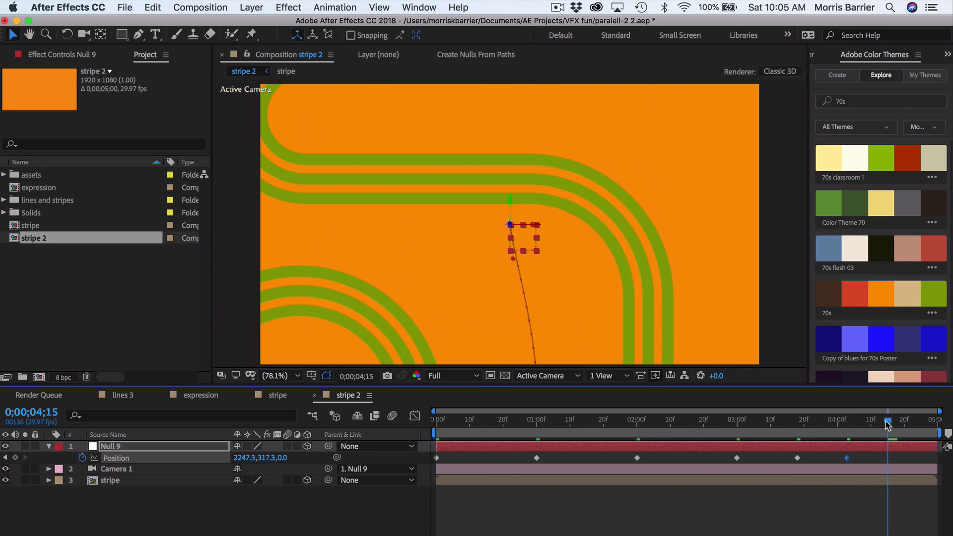
pyautogui.moveTo(511, 225); pyautogui.dragTo(433, 132)
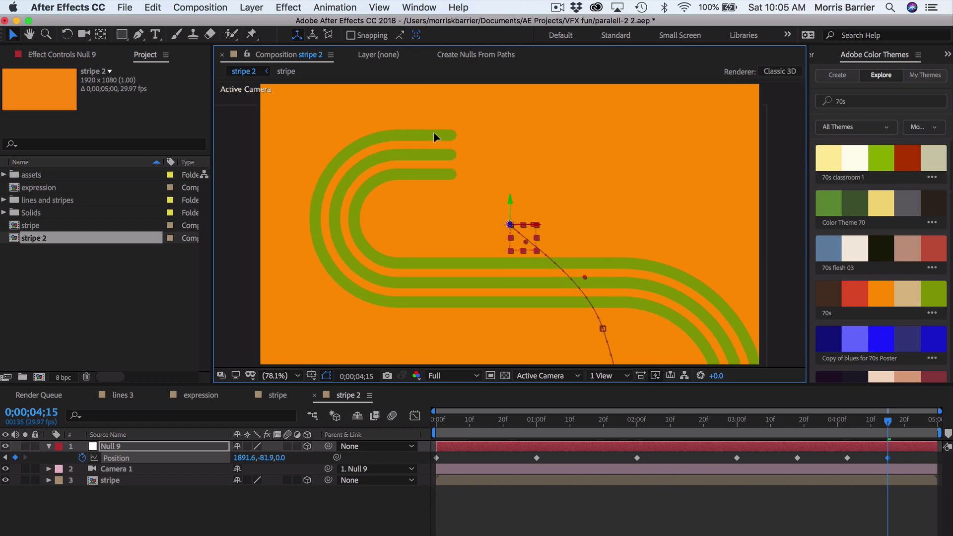
pyautogui.moveTo(904, 425); pyautogui.dragTo(947, 430)
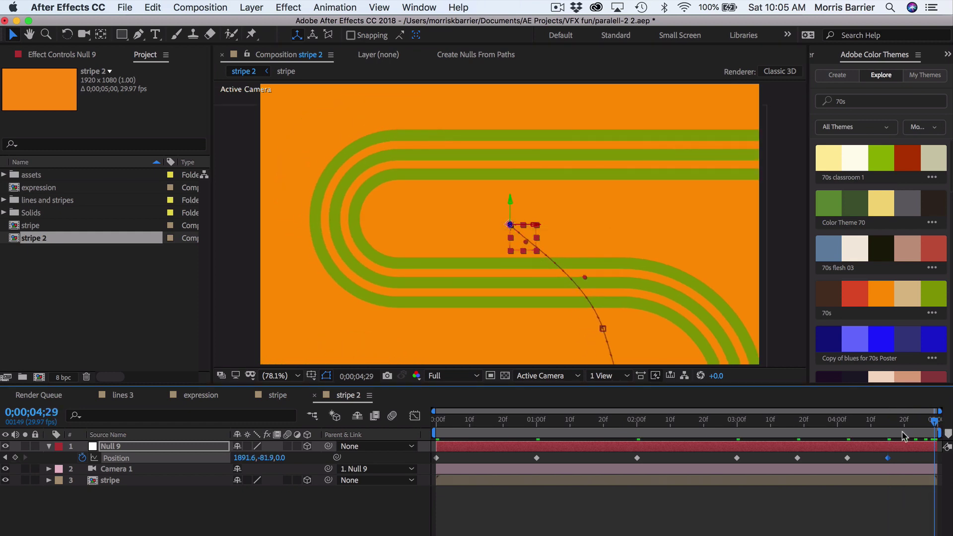
# Preview the camera flight, review the opening frames, undo a change, and preview again.
pyautogui.press('space')
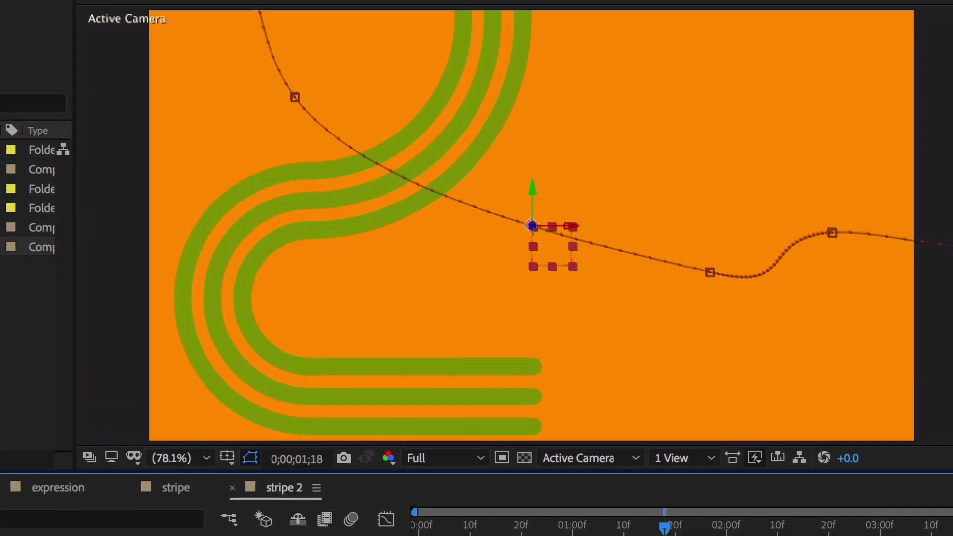
pyautogui.moveTo(542, 529); pyautogui.dragTo(483, 530)
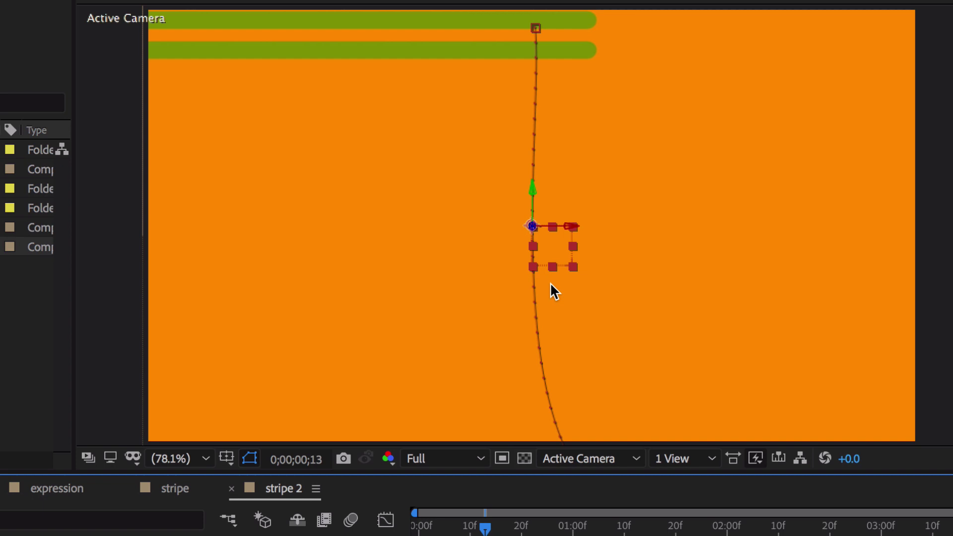
pyautogui.click(554, 255)
pyautogui.hotkey('ctrl', 'z')
pyautogui.hotkey('ctrl', 'z')
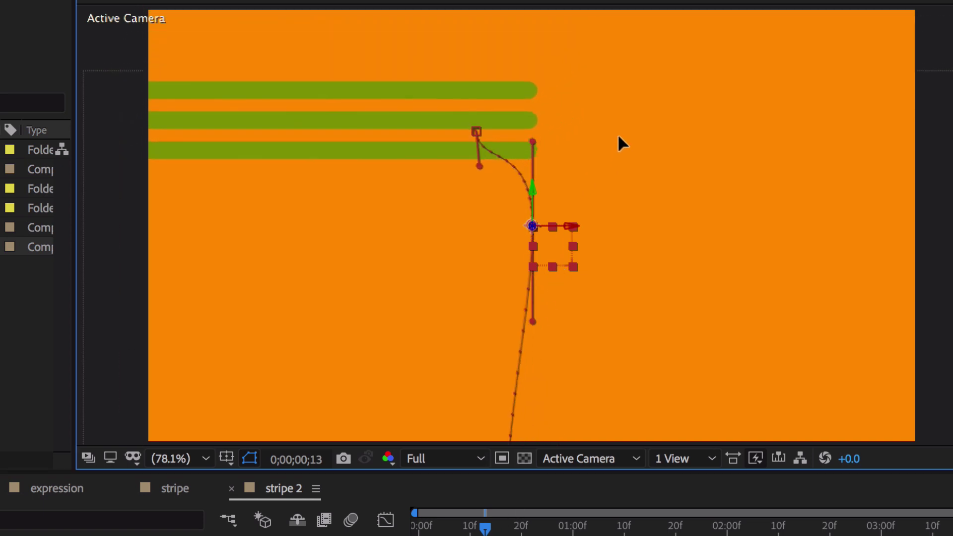
pyautogui.press('space')
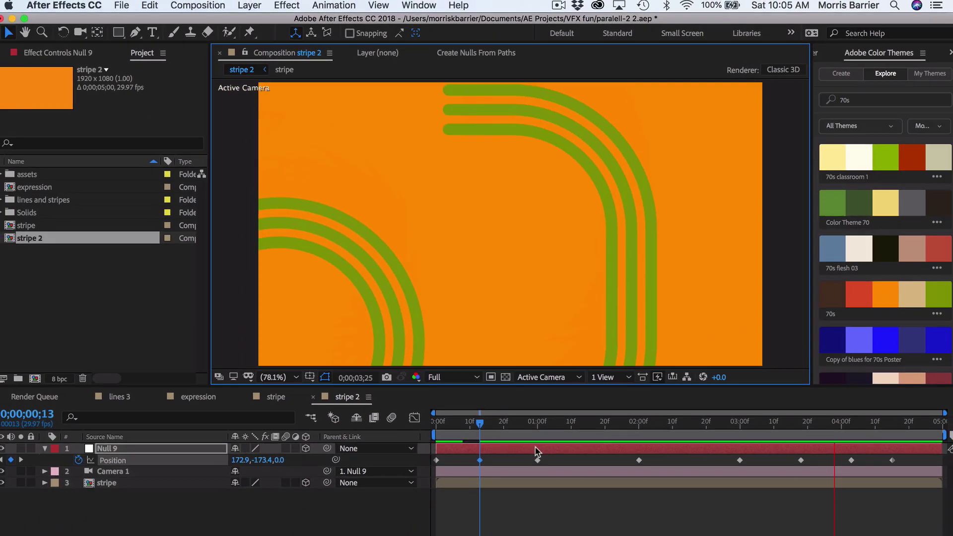
# Stop the preview and add a new adjustment layer to stripe 2.
pyautogui.click(306, 6)
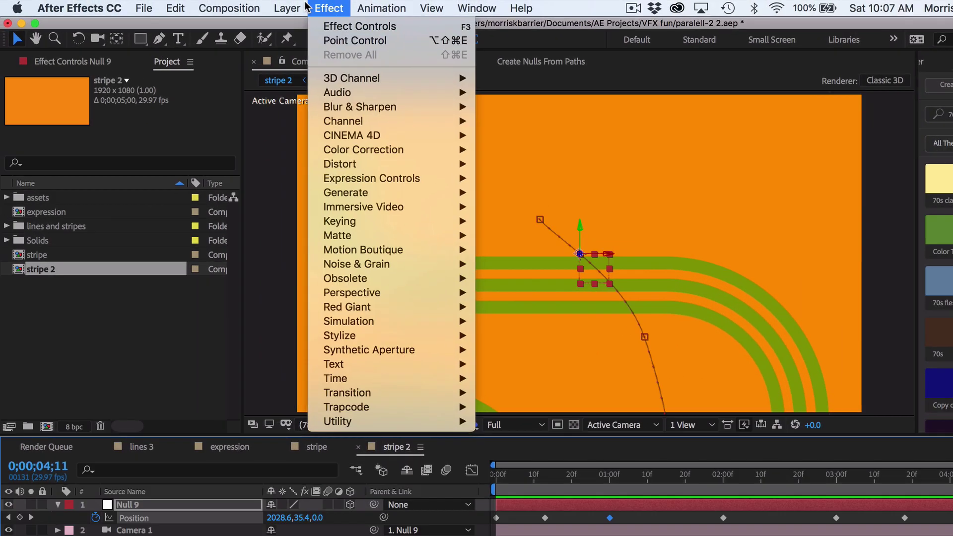
pyautogui.moveTo(289, 8)
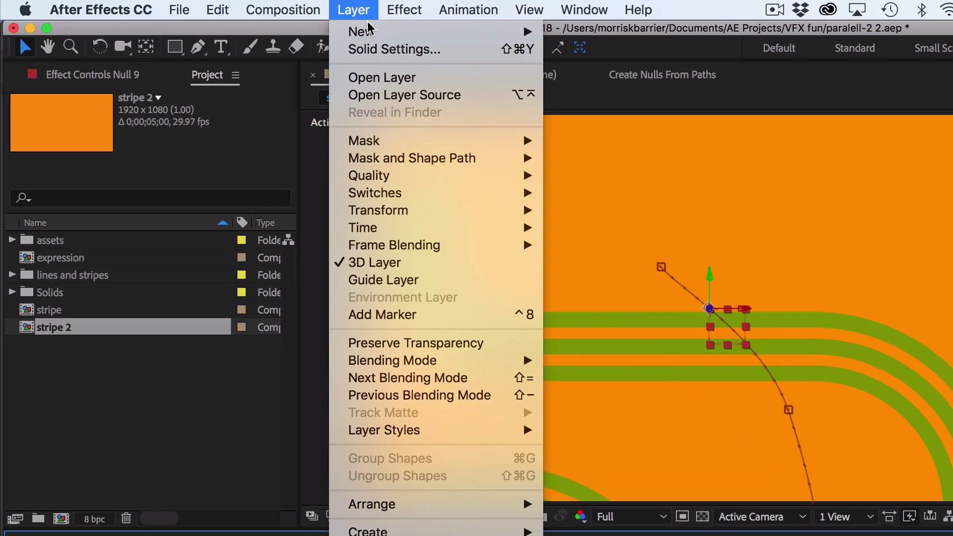
pyautogui.moveTo(294, 25)
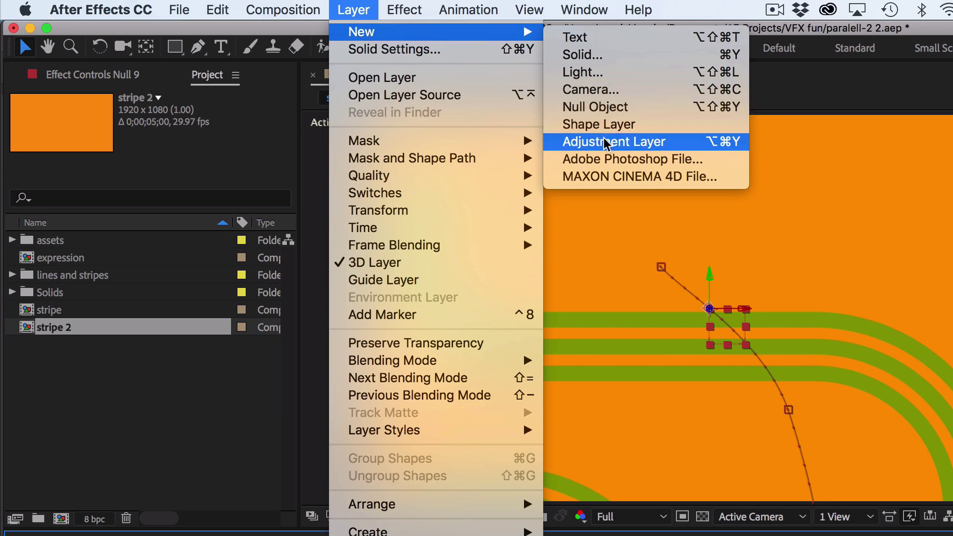
pyautogui.click(605, 142)
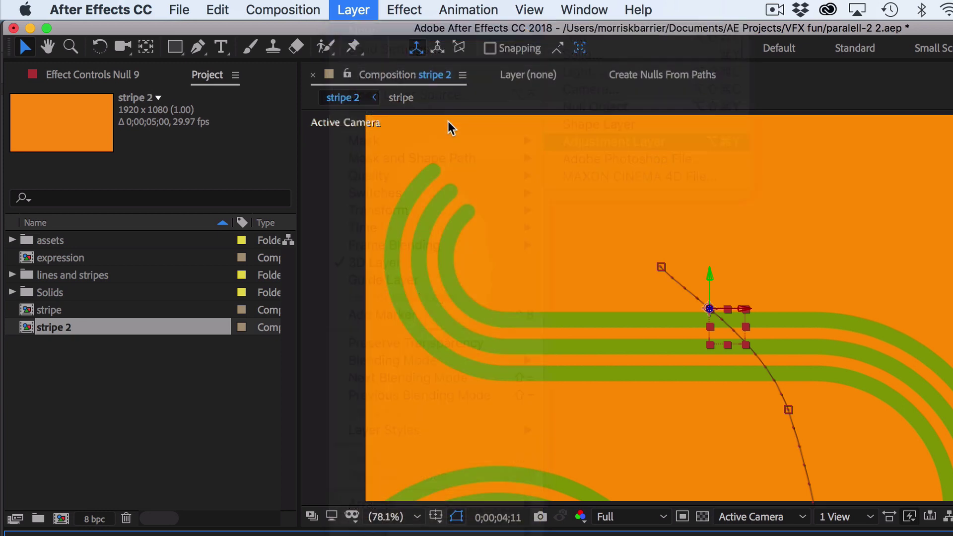
# Apply a Fill effect to the adjustment layer in a sampled cream colour.
pyautogui.click(404, 10)
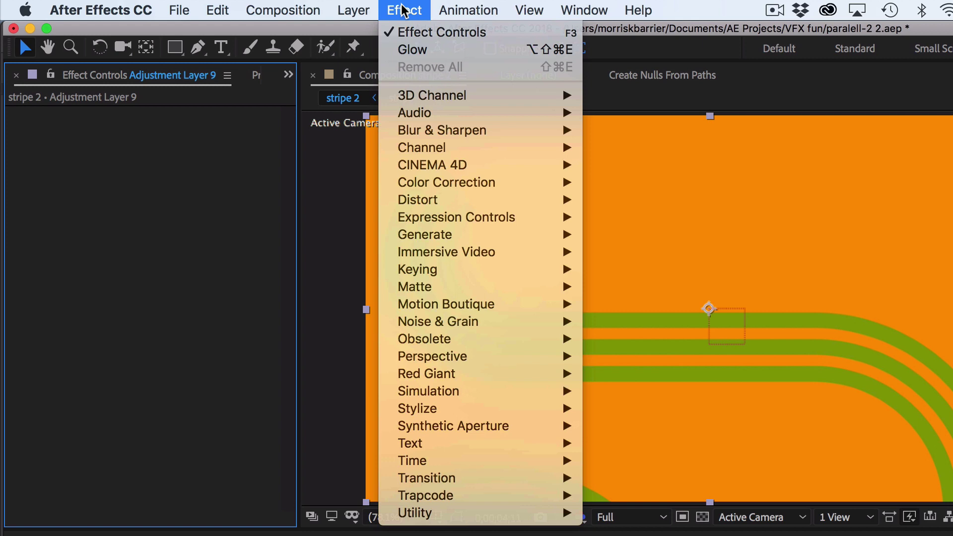
pyautogui.click(403, 10)
pyautogui.click(400, 9)
pyautogui.moveTo(470, 242)
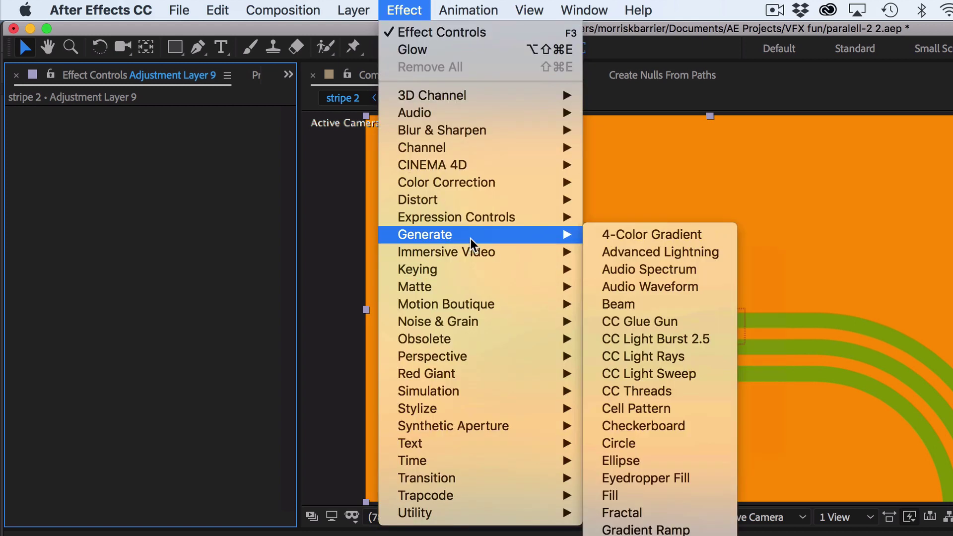
pyautogui.click(612, 495)
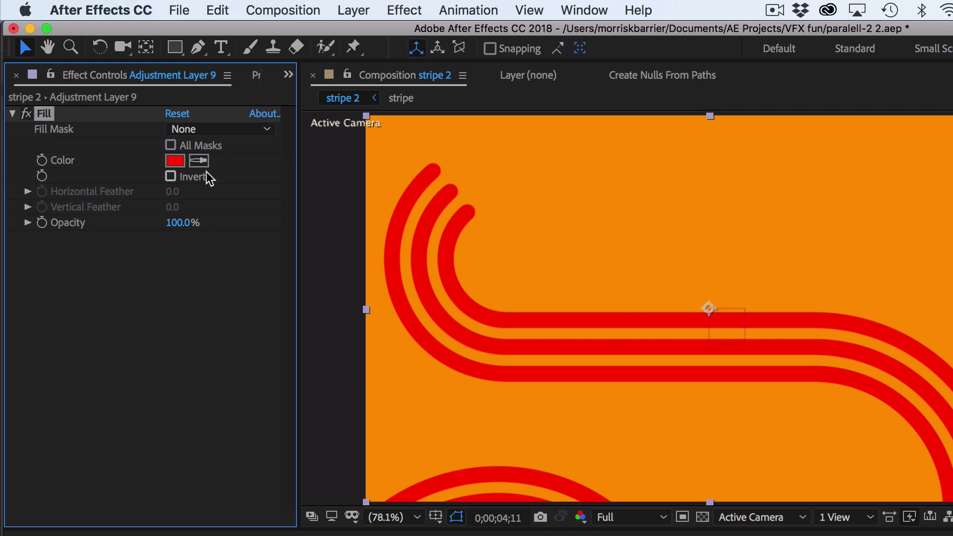
pyautogui.click(198, 160)
pyautogui.click(950, 248)
pyautogui.click(368, 11)
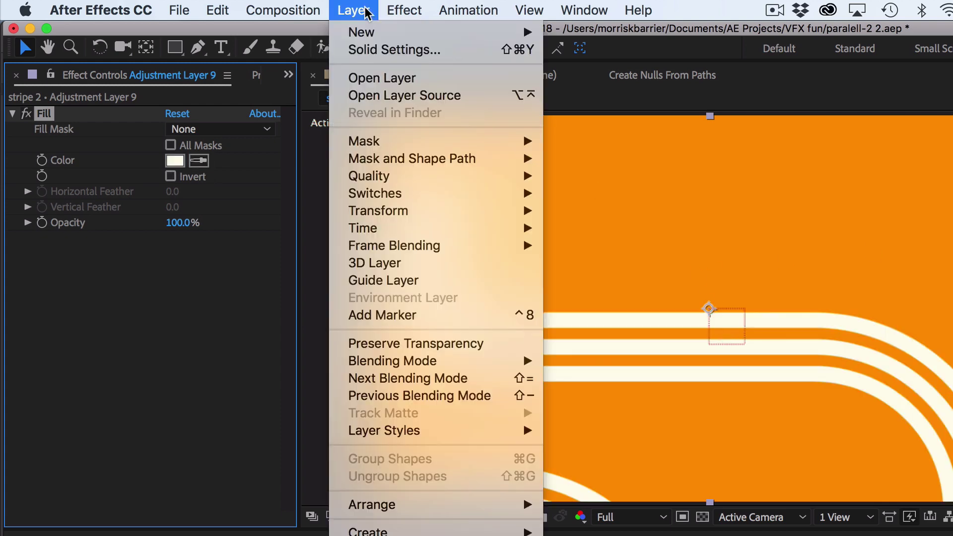
pyautogui.moveTo(389, 13)
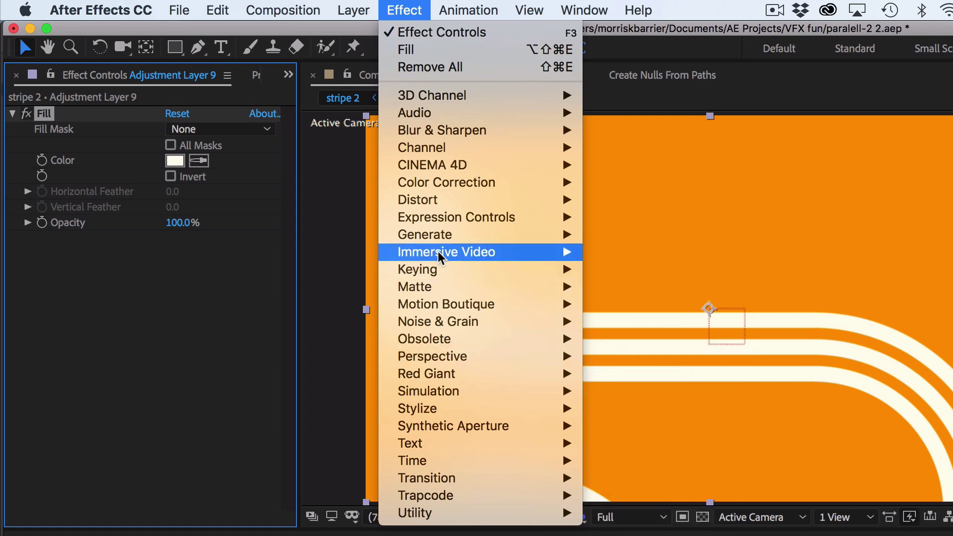
# Add a Glow effect to the stripes with a Glow Radius of 59.
pyautogui.moveTo(432, 408)
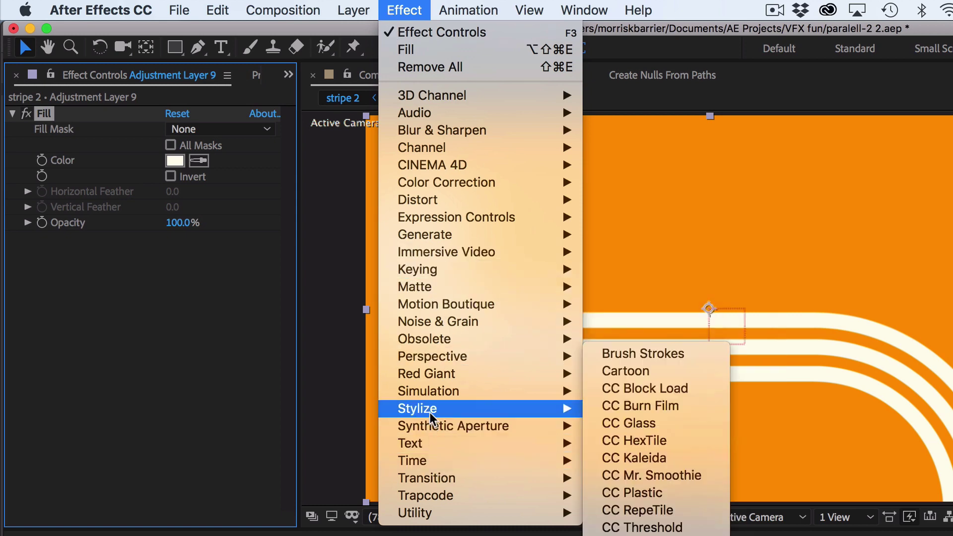
pyautogui.click(640, 535)
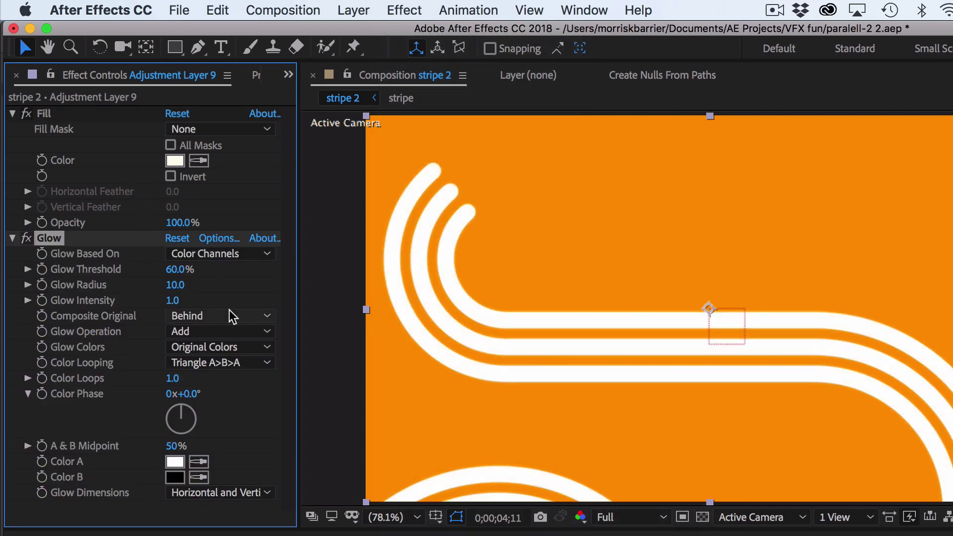
pyautogui.moveTo(174, 296); pyautogui.dragTo(204, 297)
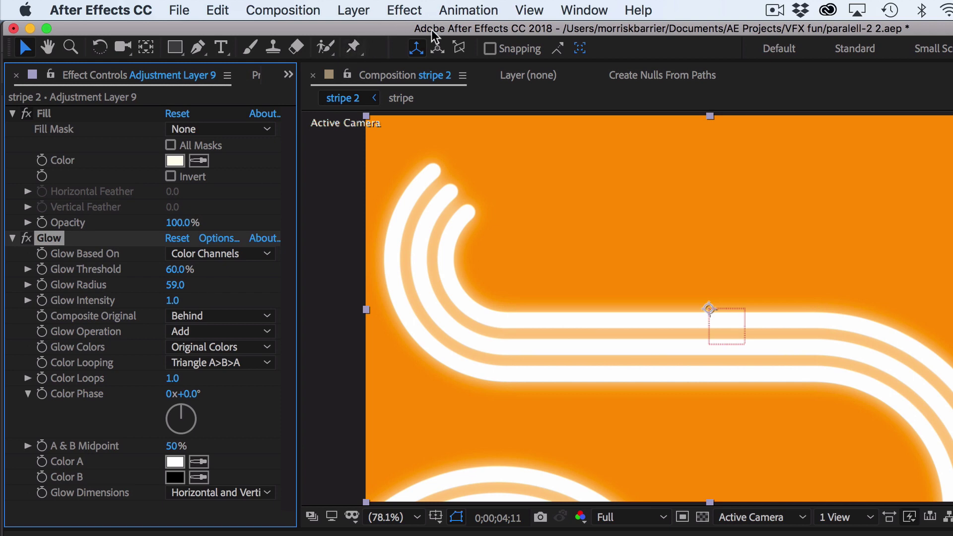
# Add a Drop Shadow to the stripes with Distance set to 14.
pyautogui.click(413, 11)
pyautogui.moveTo(465, 356)
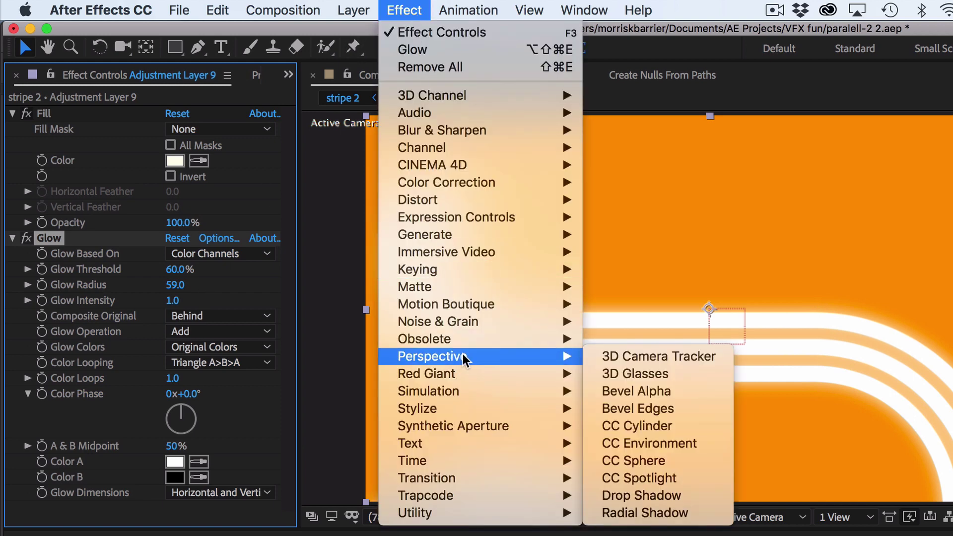
pyautogui.click(640, 495)
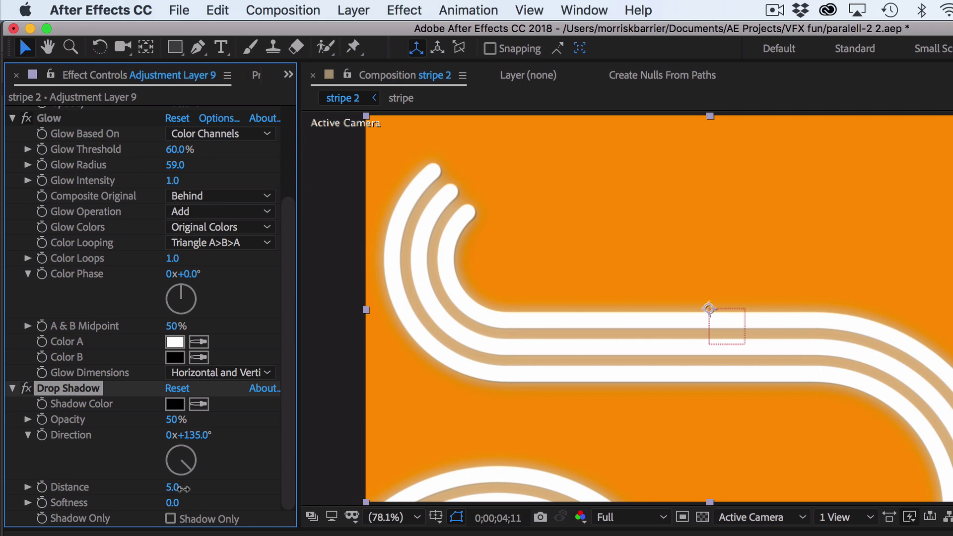
pyautogui.moveTo(183, 489); pyautogui.dragTo(201, 490)
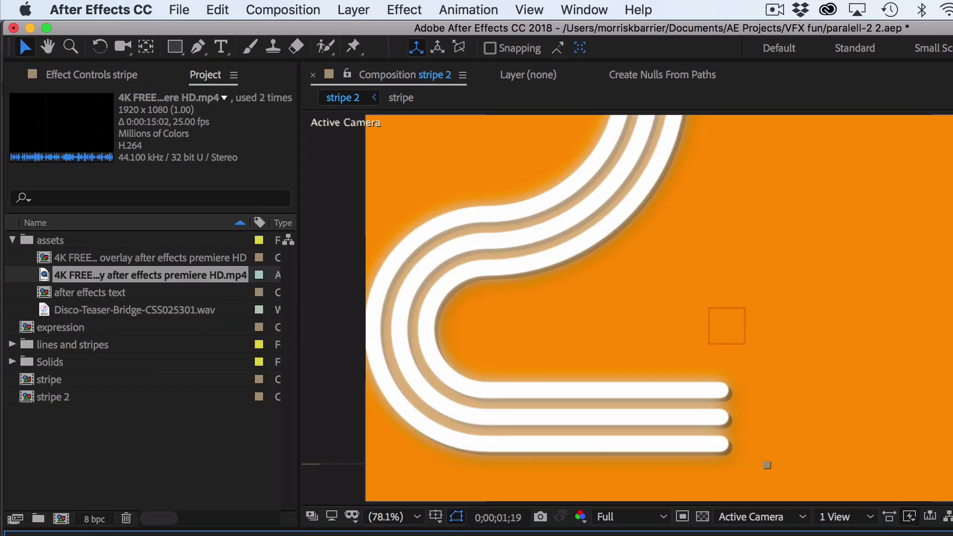
pyautogui.click(727, 326)
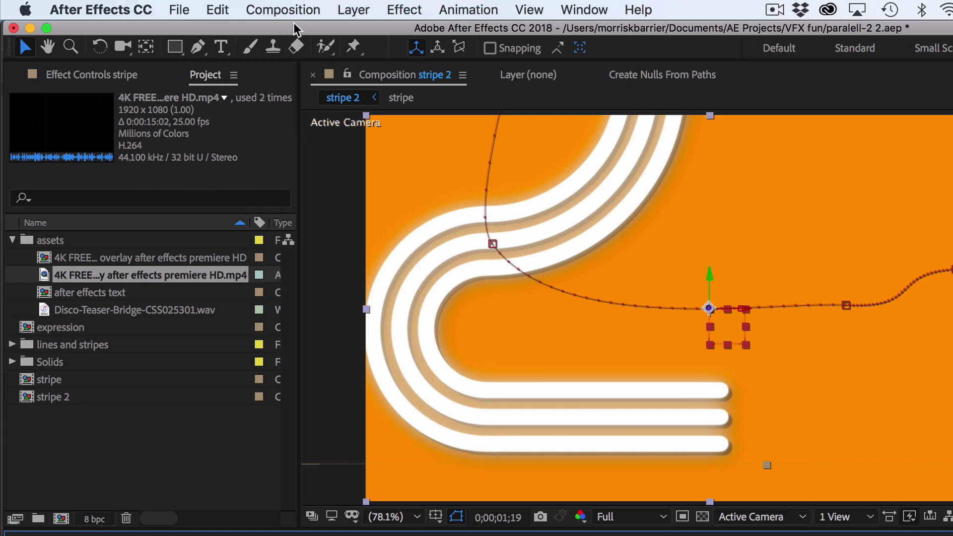
# Select all four stripe 2 layers and pre-compose them into Pre-comp 1.
pyautogui.press('super+shift+a')
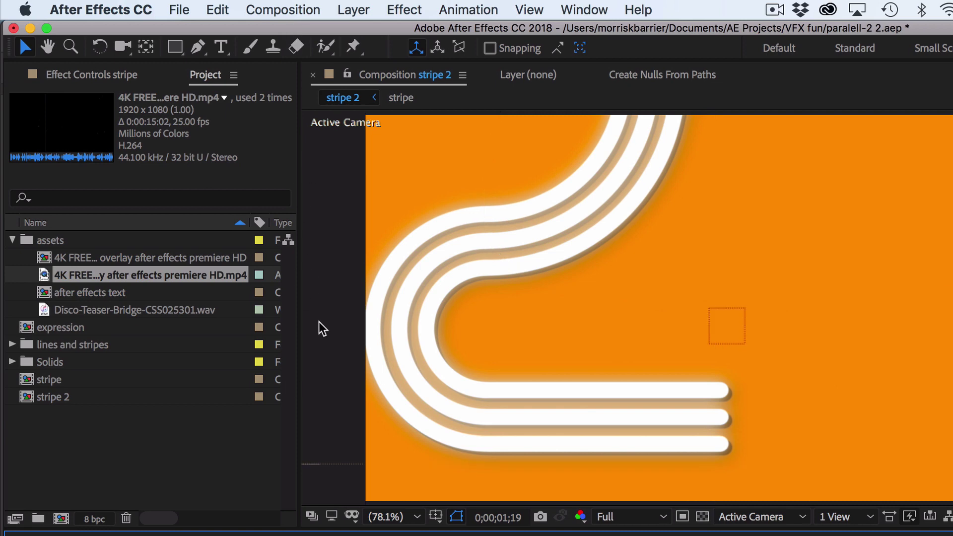
pyautogui.click(296, 14)
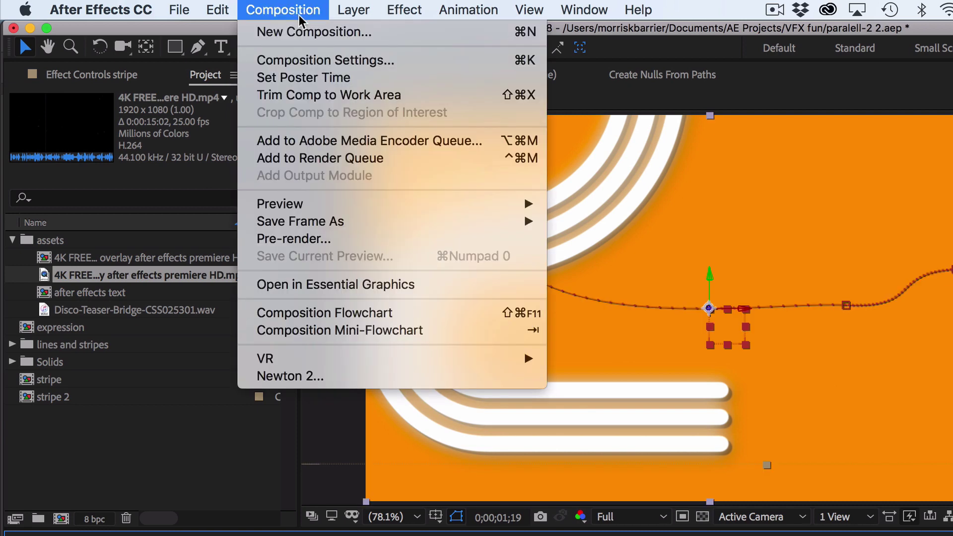
pyautogui.moveTo(353, 10)
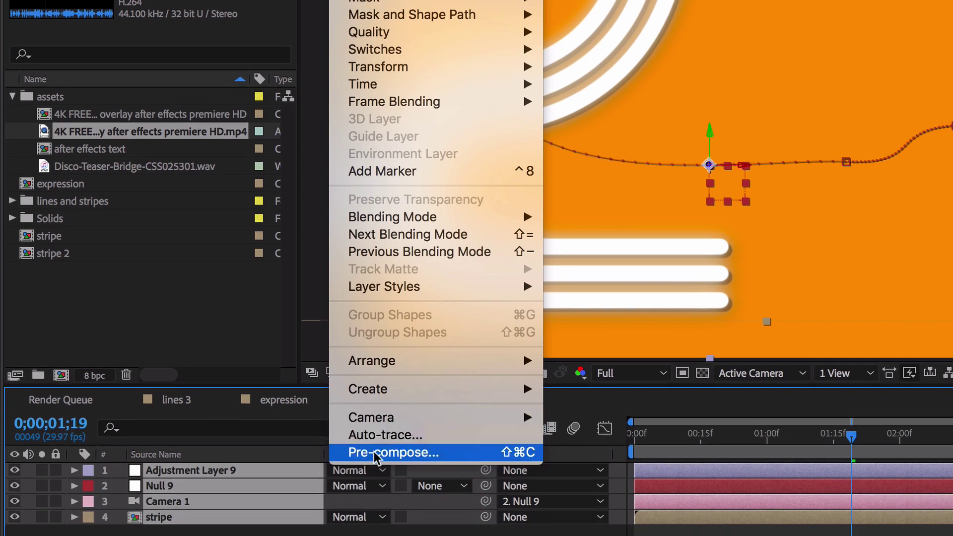
pyautogui.click(374, 453)
pyautogui.press('Return')
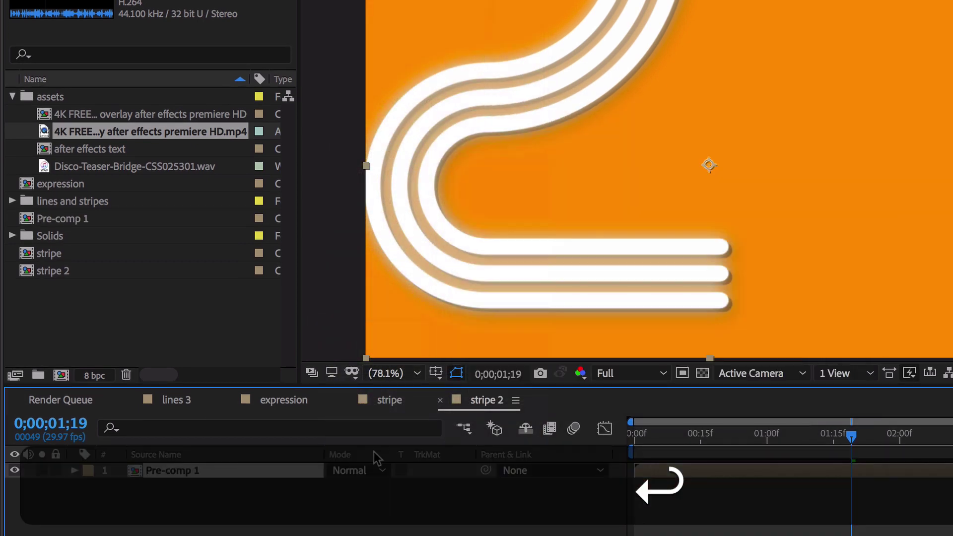
# Create a new solid named bg in an eyedropped orange colour.
pyautogui.press('super+y')
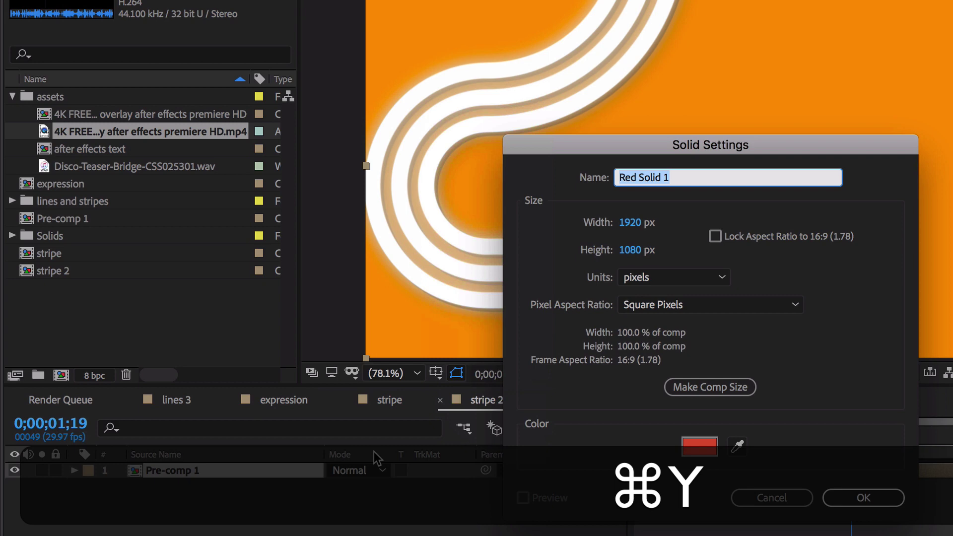
pyautogui.click(738, 447)
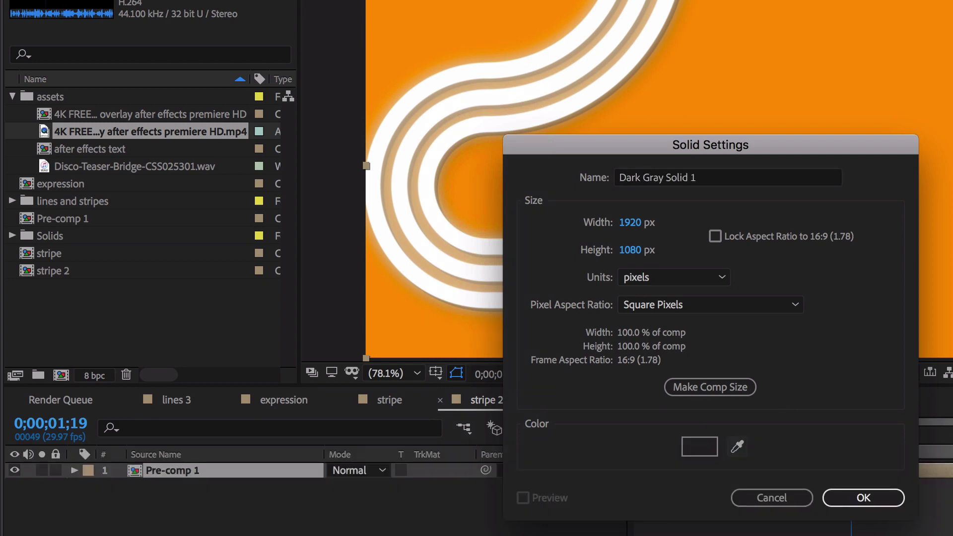
pyautogui.click(855, 119)
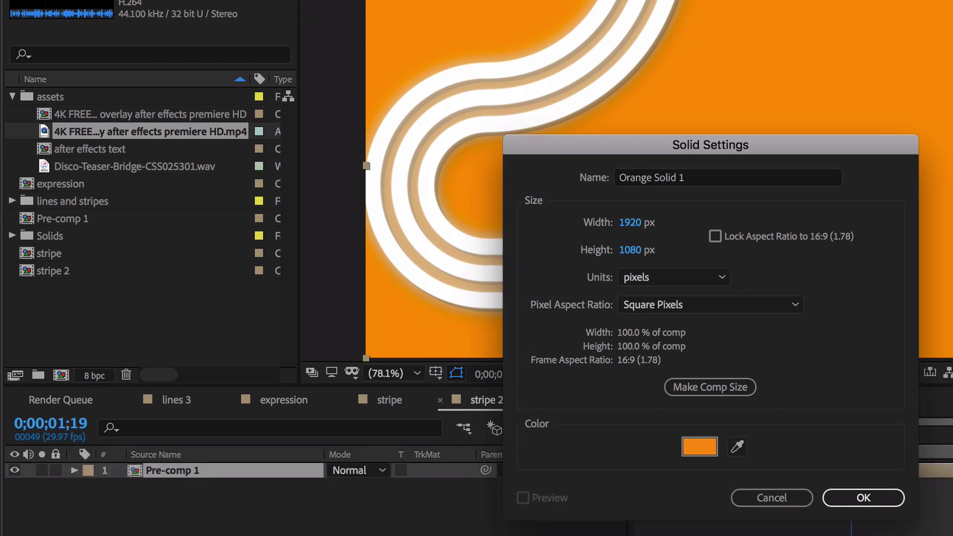
pyautogui.click(863, 498)
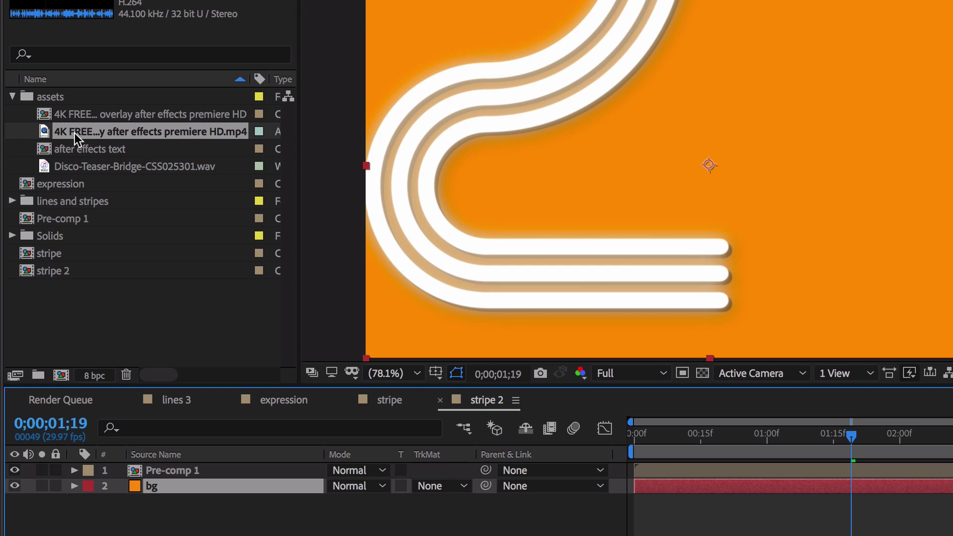
# Add the 4K overlay footage on top in Add blend mode and preview it.
pyautogui.press('super+slash')
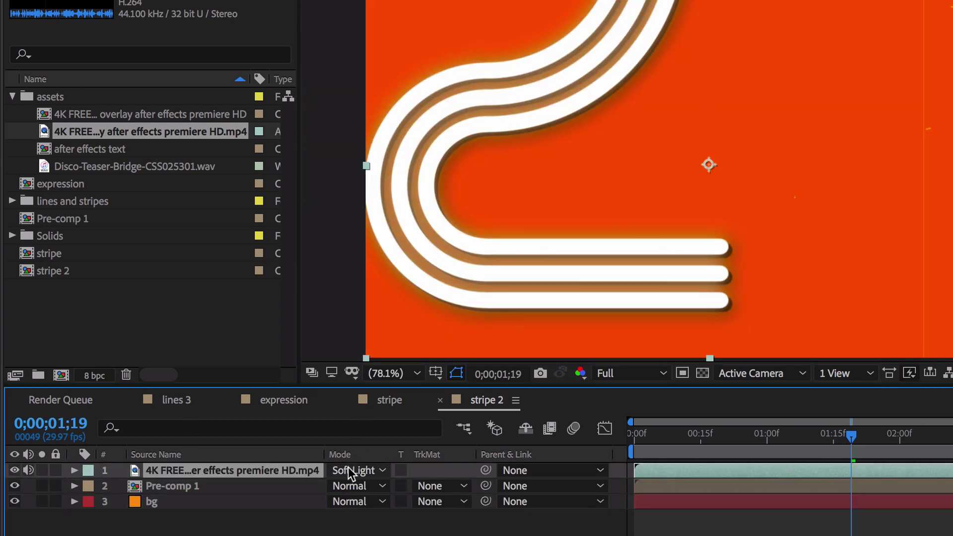
pyautogui.click(348, 470)
pyautogui.click(395, 88)
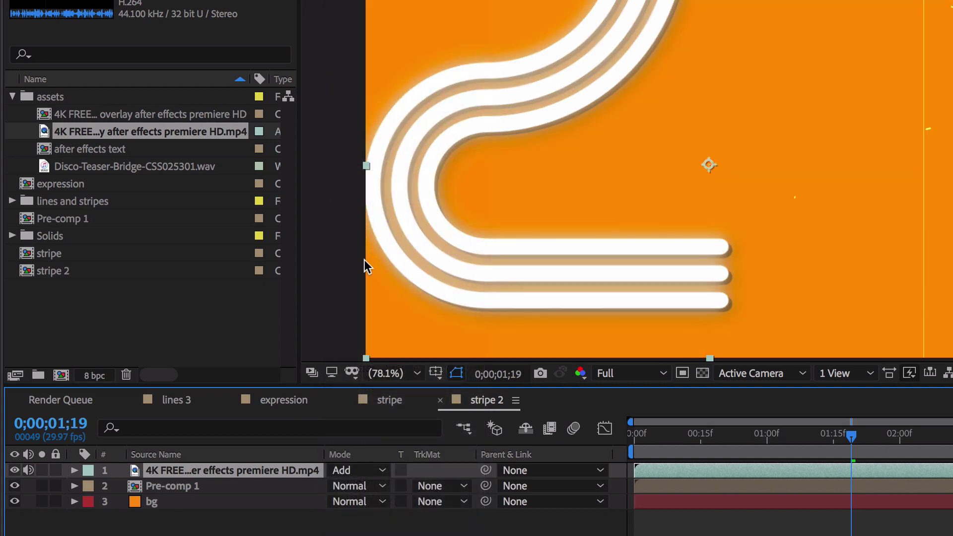
pyautogui.press('space')
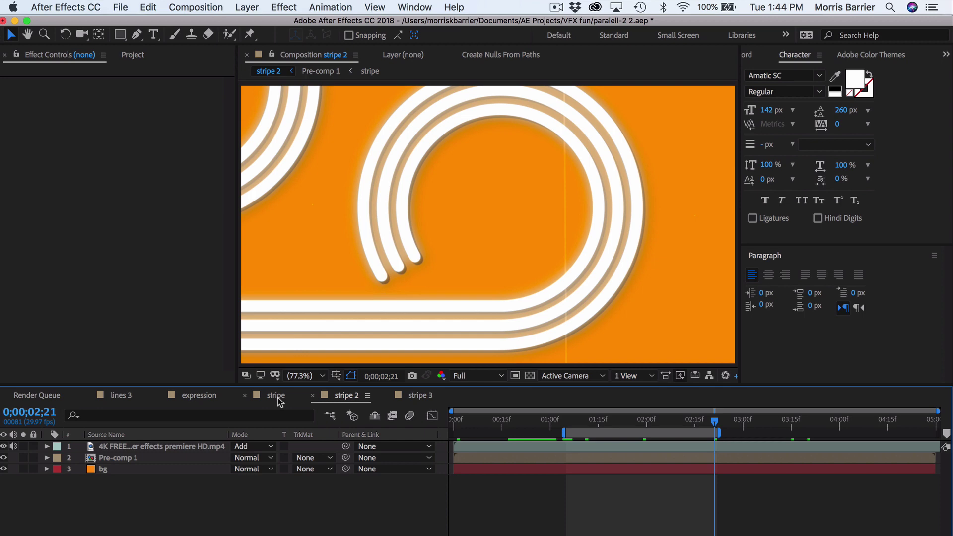
# In the stripe comp, set stripe1's Write-on Stroke Length to 0.5.
pyautogui.click(276, 395)
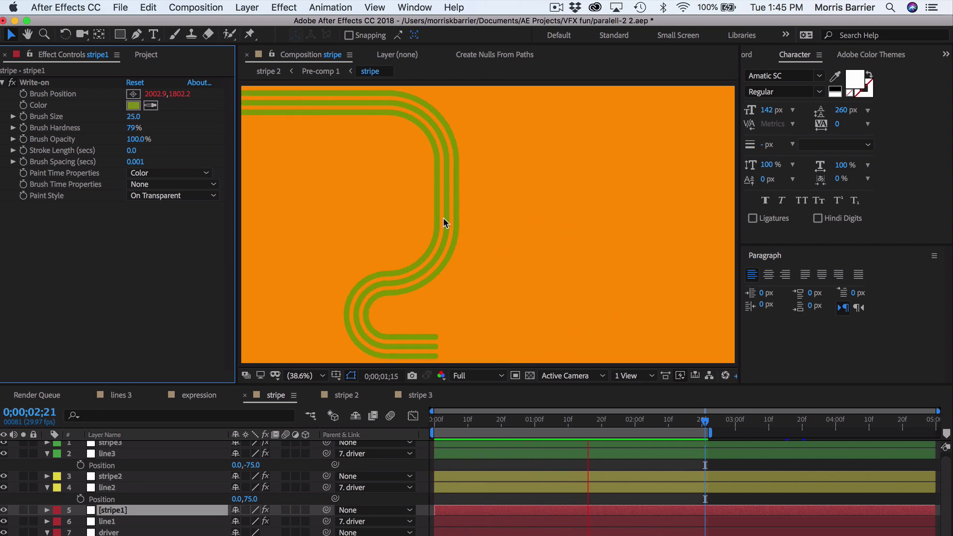
pyautogui.press('space')
pyautogui.click(135, 150)
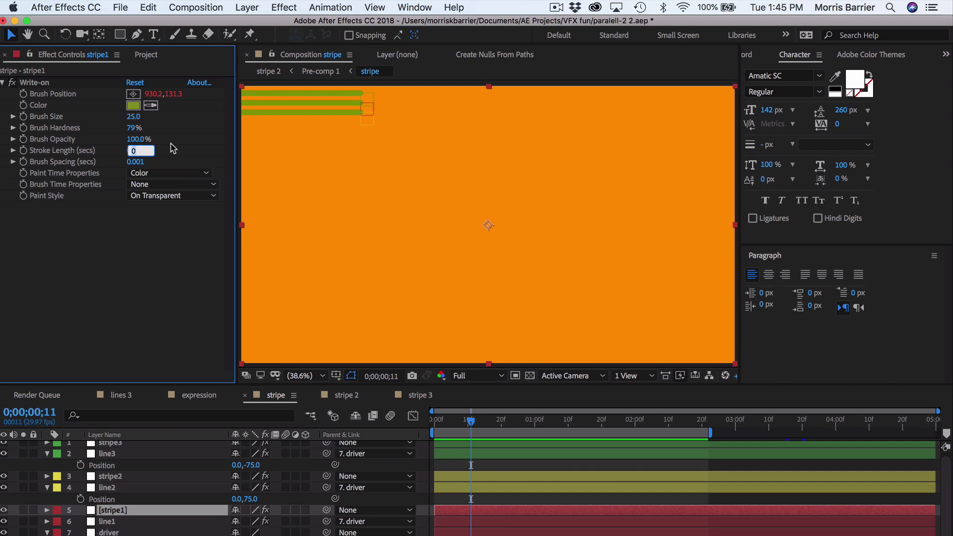
pyautogui.write('.5')
pyautogui.press('Return')
pyautogui.press('space')
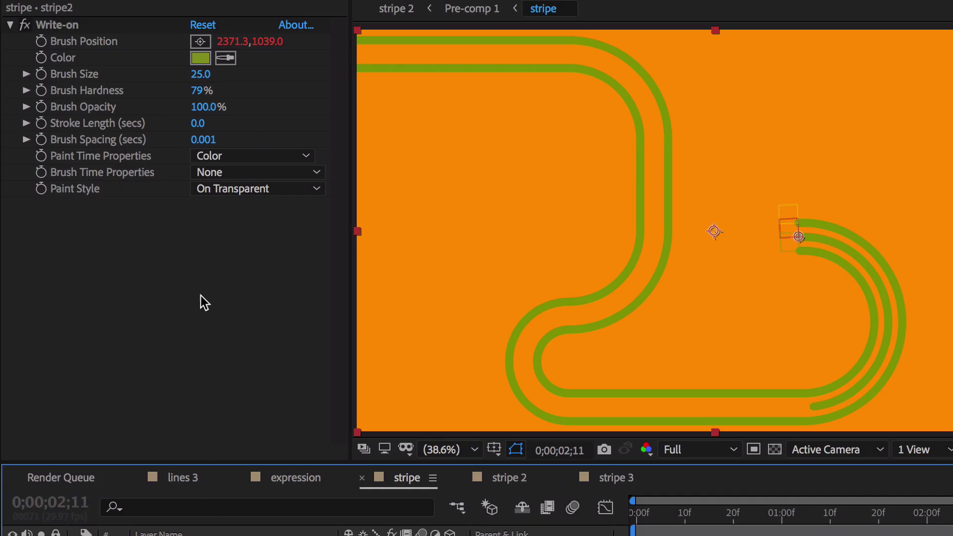
# Set stripe2's Stroke Length to 0.7 and stripe3's to 0.5, then preview.
pyautogui.click(196, 130)
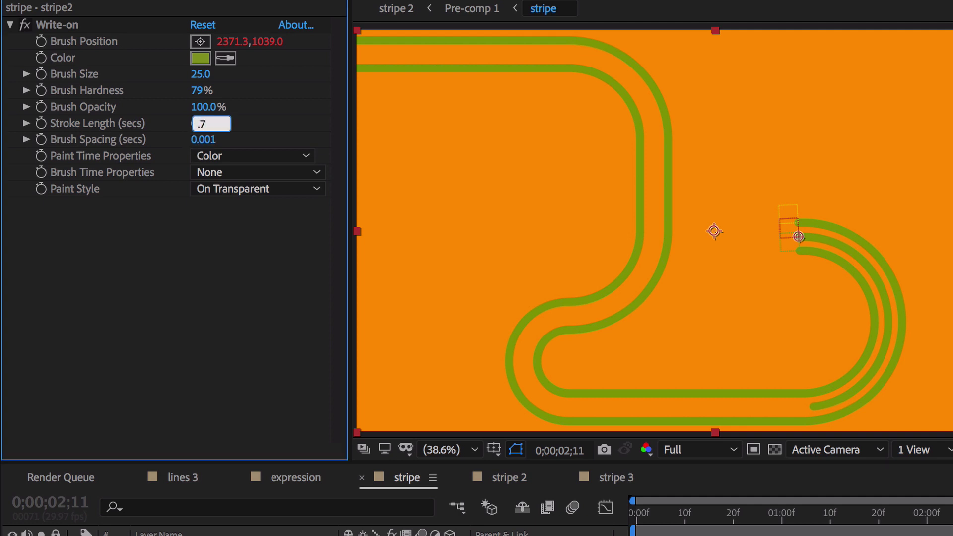
pyautogui.press('Return')
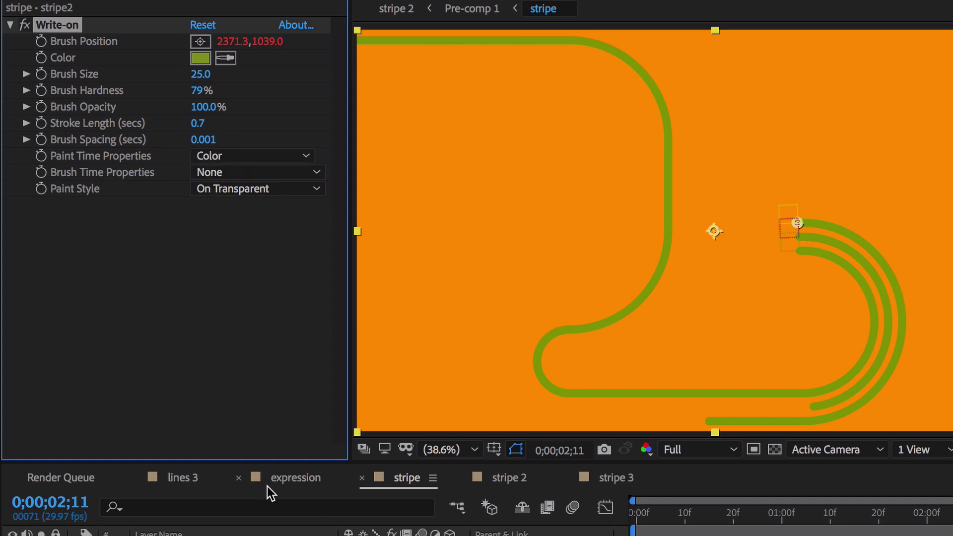
pyautogui.hotkey('ctrl', 'Down')
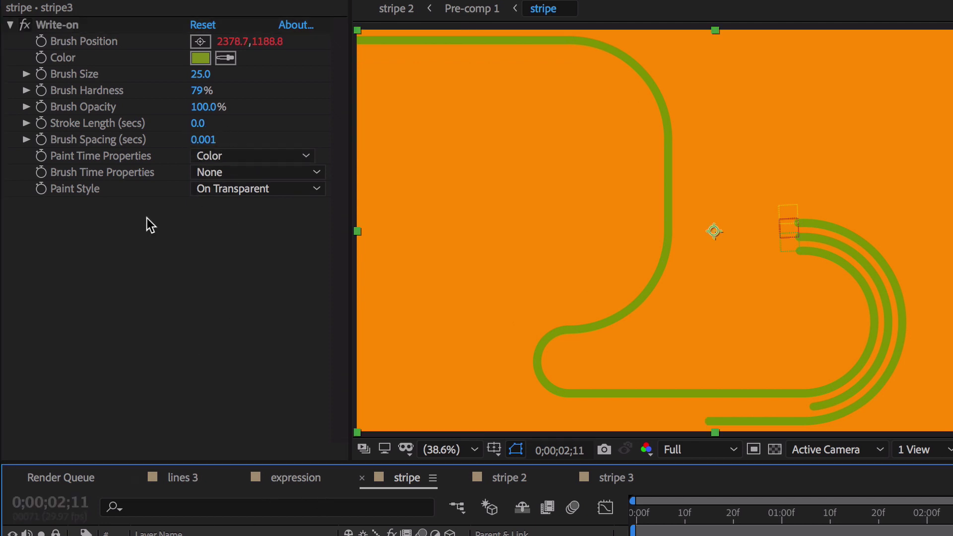
pyautogui.click(198, 123)
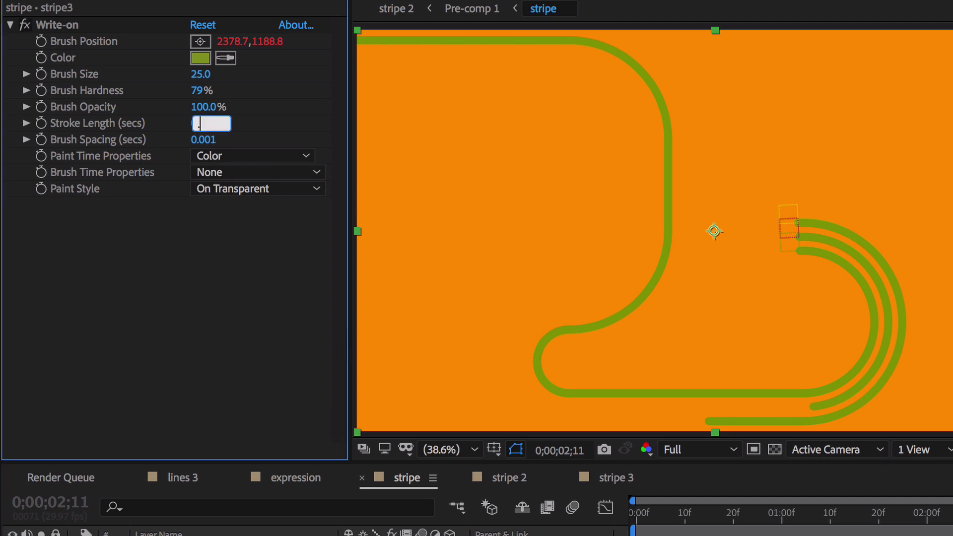
pyautogui.press('Return')
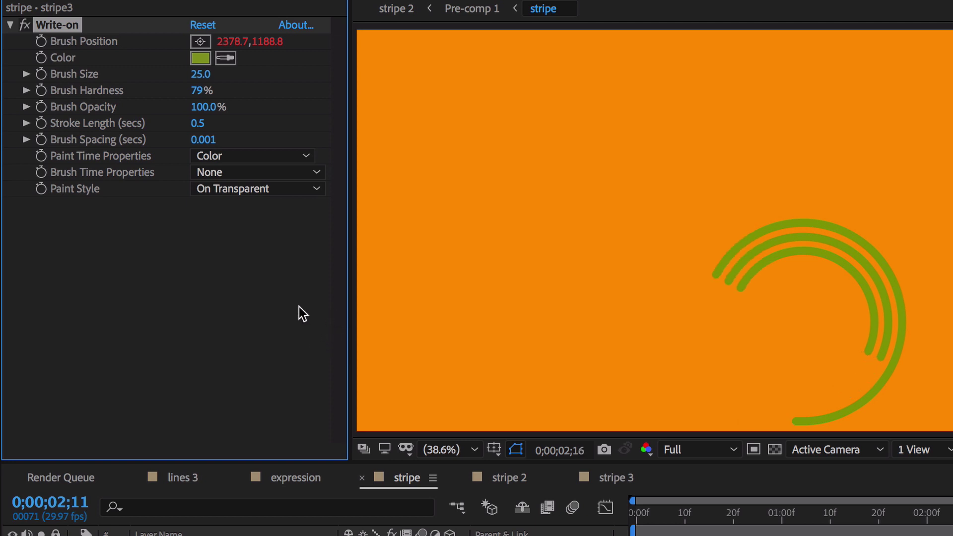
pyautogui.press('space')
# Change stripe3's Stroke Length to 0.4.
pyautogui.click(202, 123)
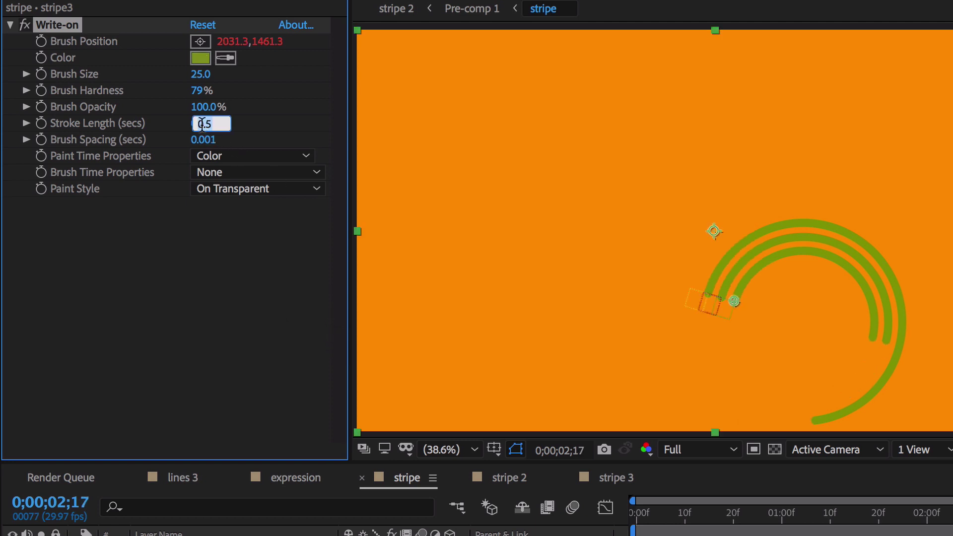
pyautogui.press('BackSpace')
pyautogui.write('0.4')
pyautogui.press('Return')
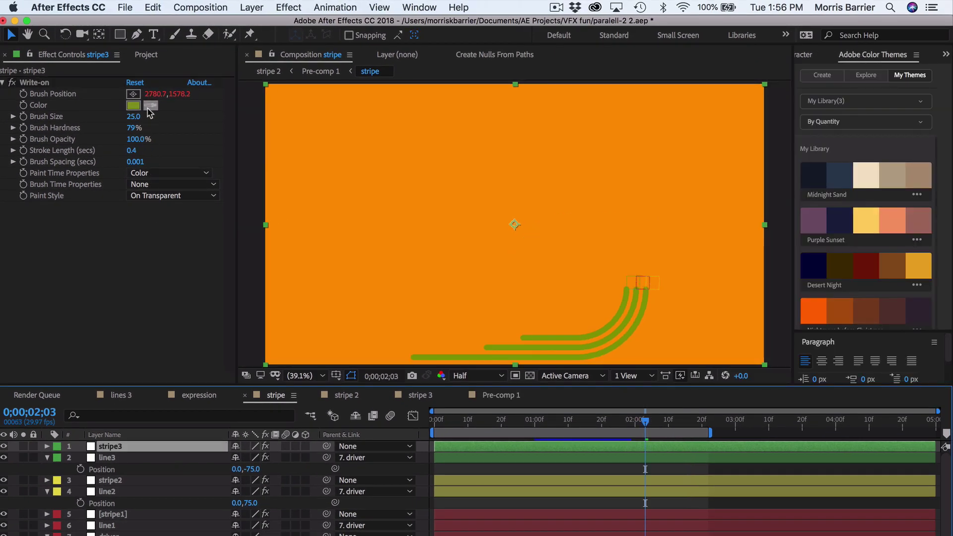
# Colour stripe3 yellow, stripe2 salmon and stripe1 purple using Purple Sunset theme swatches.
pyautogui.click(150, 106)
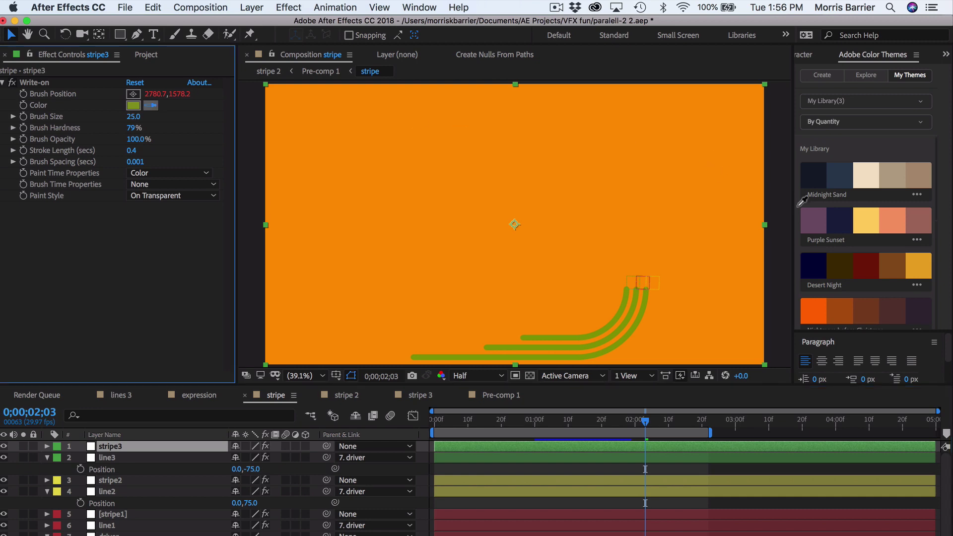
pyautogui.click(867, 215)
pyautogui.click(148, 480)
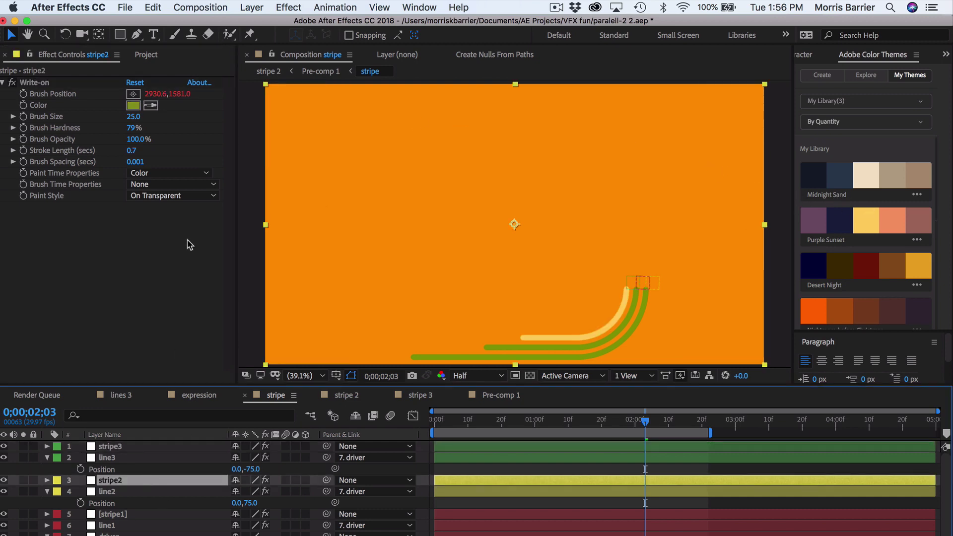
pyautogui.click(897, 215)
pyautogui.click(140, 513)
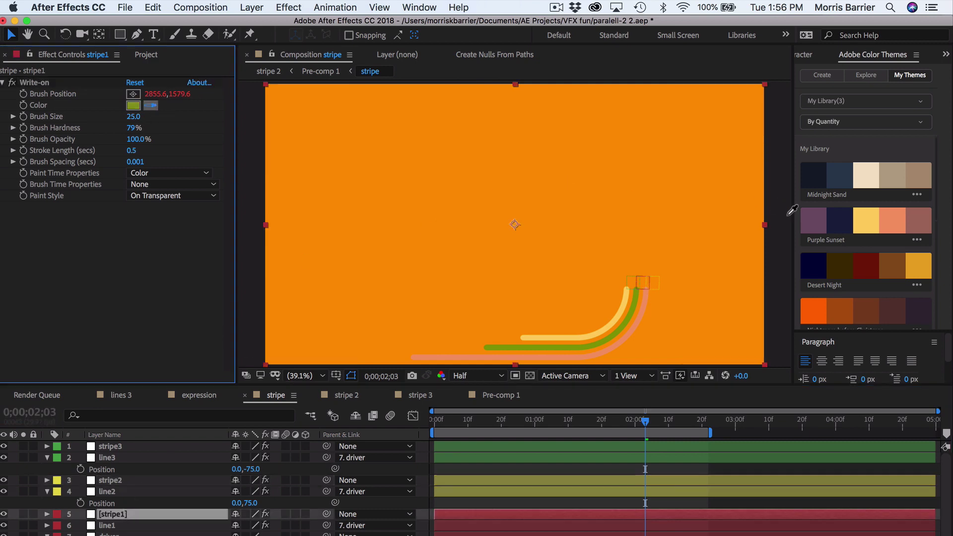
pyautogui.click(812, 218)
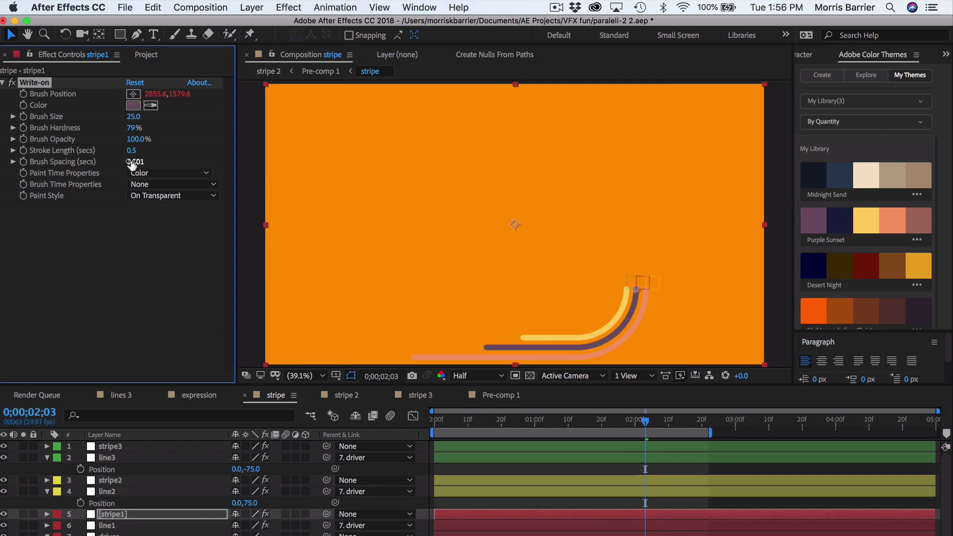
# Set stripe1's Brush Spacing to 0.080 so the stroke becomes a row of dots.
pyautogui.moveTo(150, 164); pyautogui.dragTo(149, 169)
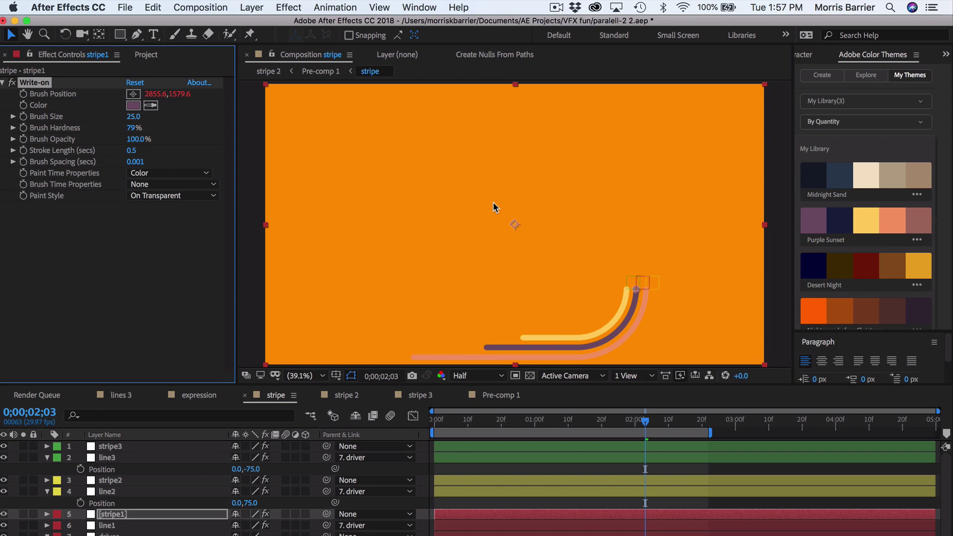
pyautogui.click(144, 162)
pyautogui.press('BackSpace')
pyautogui.press('Return')
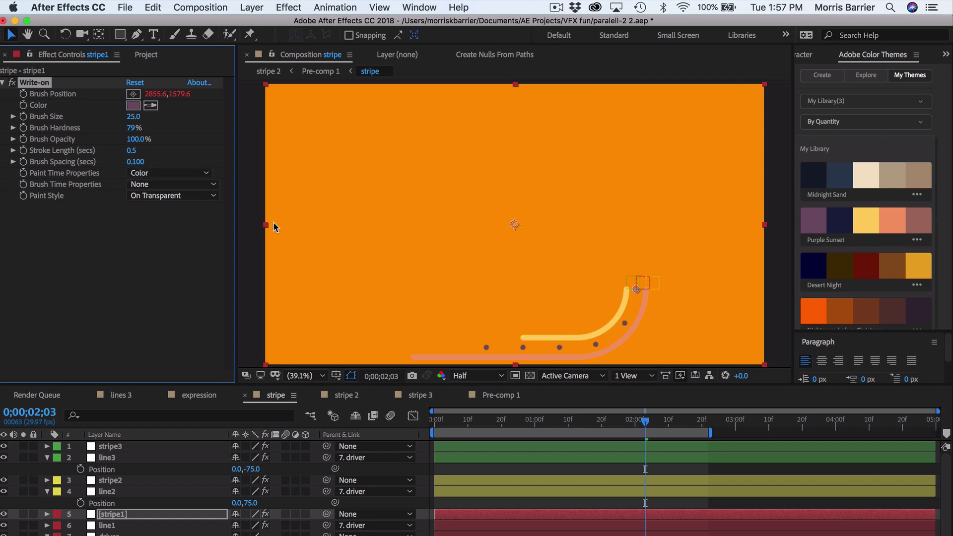
pyautogui.click(136, 163)
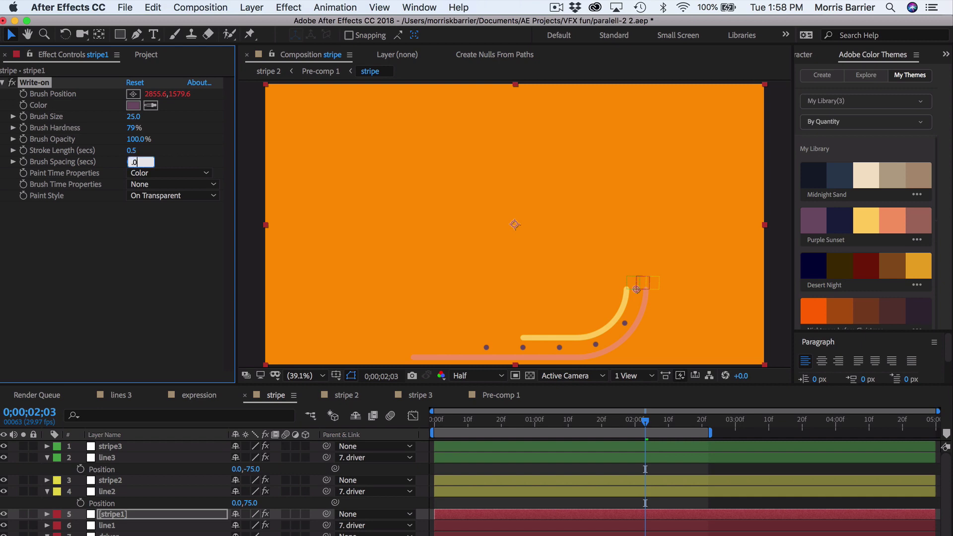
pyautogui.write('.08')
pyautogui.press('Return')
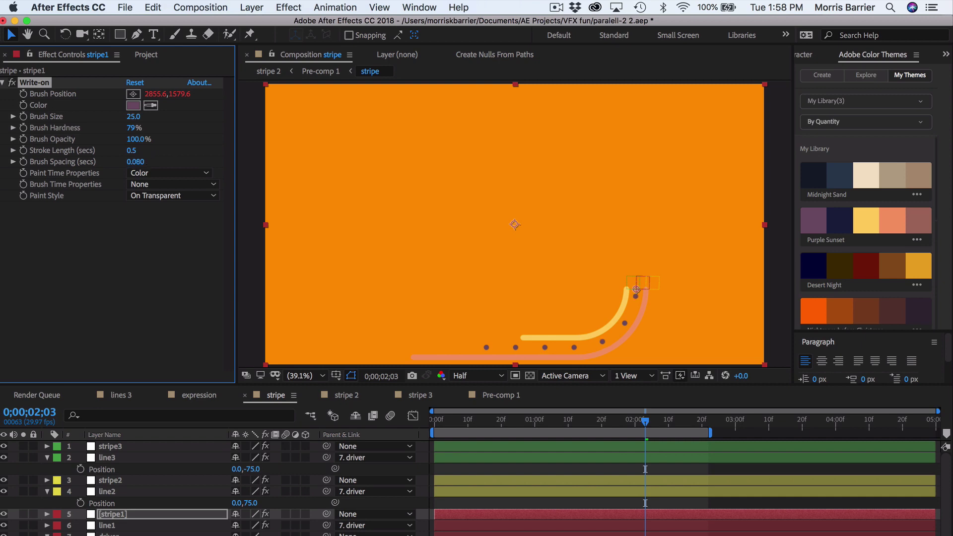
# Change the stripe 2 bg solid's colour to dark navy in Solid Settings.
pyautogui.click(346, 396)
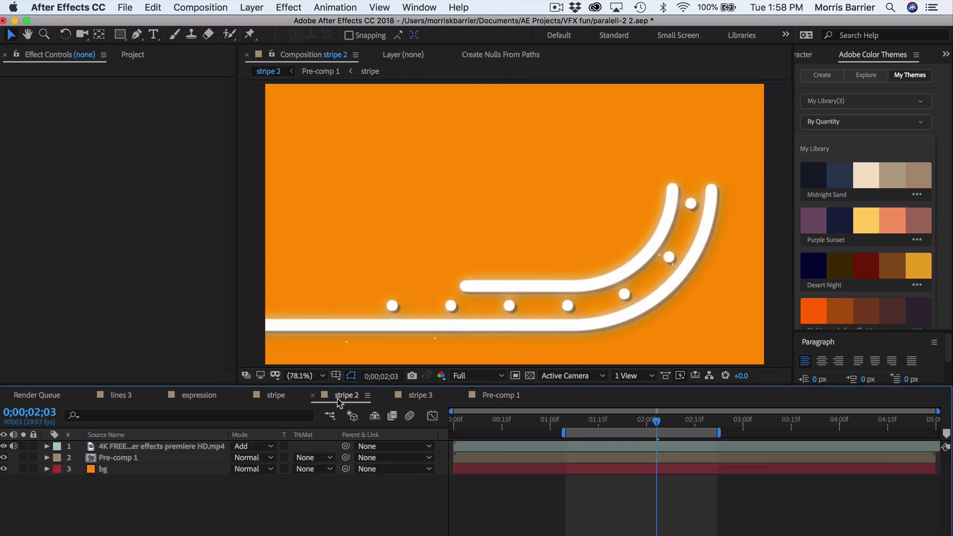
pyautogui.click(165, 469)
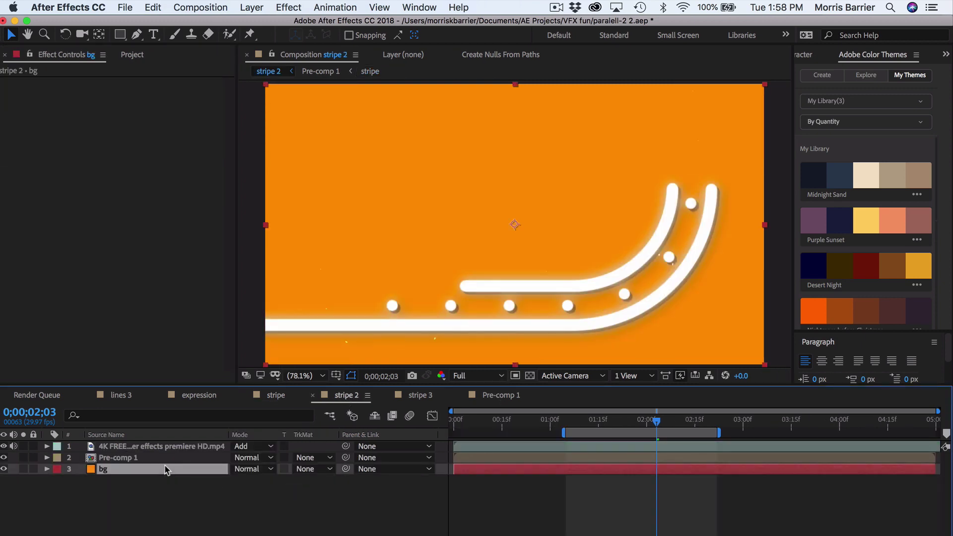
pyautogui.press('super+shift+y')
pyautogui.click(143, 360)
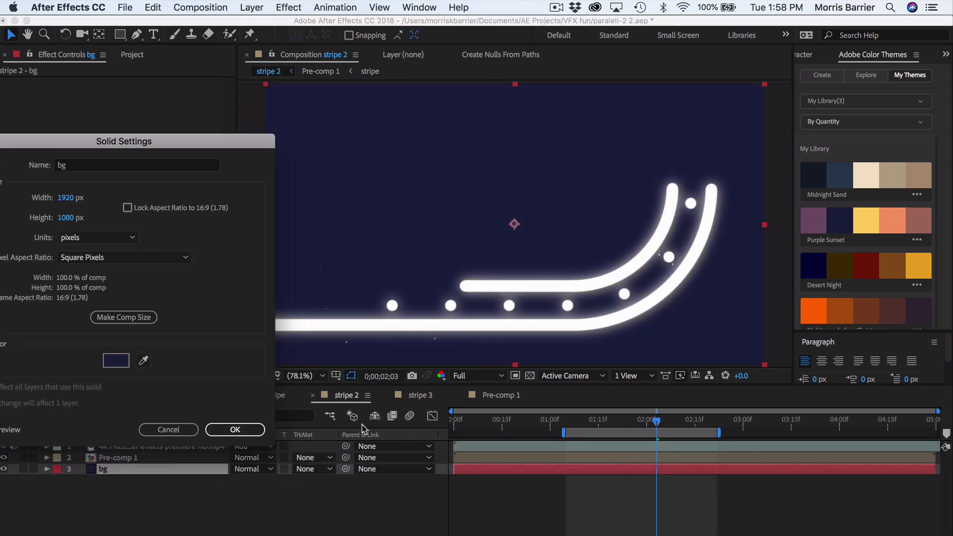
pyautogui.press('Return')
# Check Pre-comp 1's adjustment layer effects, then preview stripe 2 over the full work area.
pyautogui.click(485, 397)
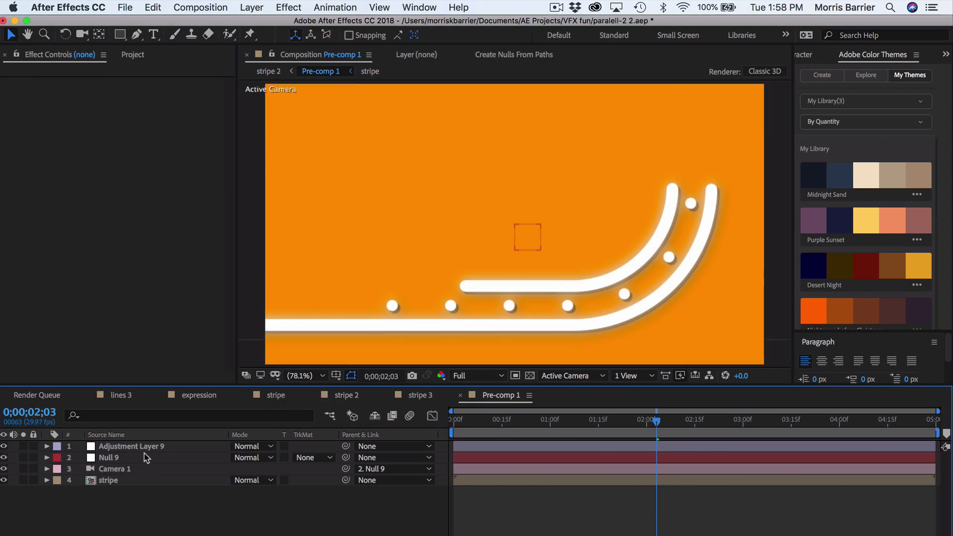
pyautogui.click(158, 446)
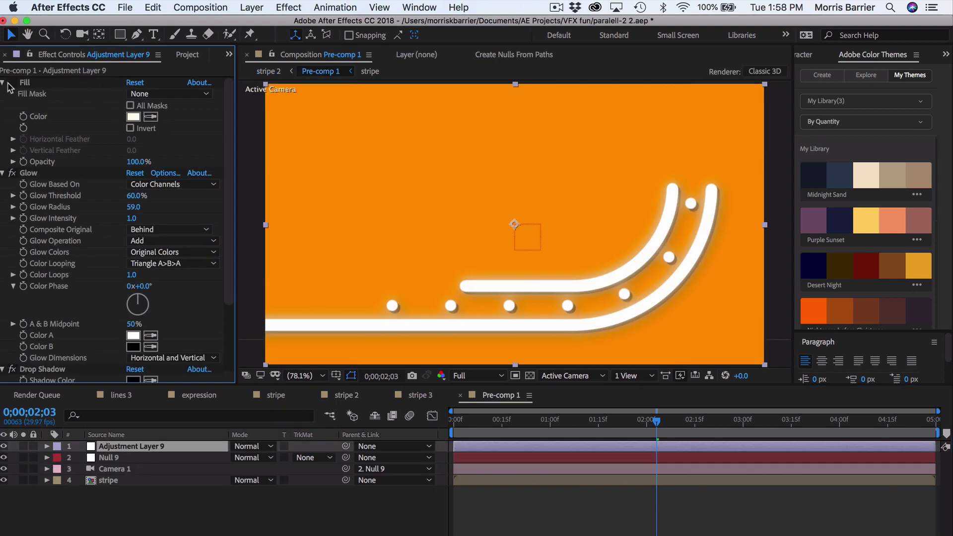
pyautogui.click(365, 400)
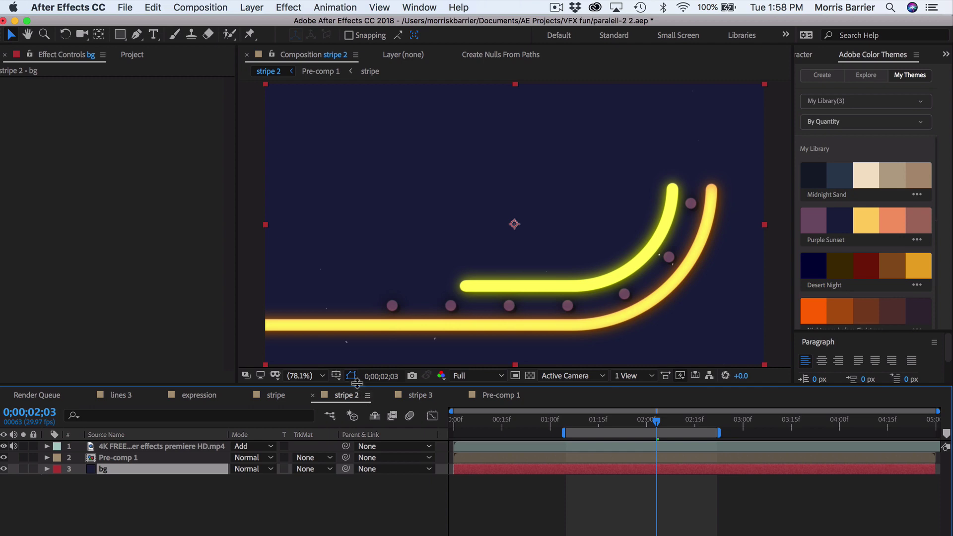
pyautogui.doubleClick(614, 432)
pyautogui.press('space')
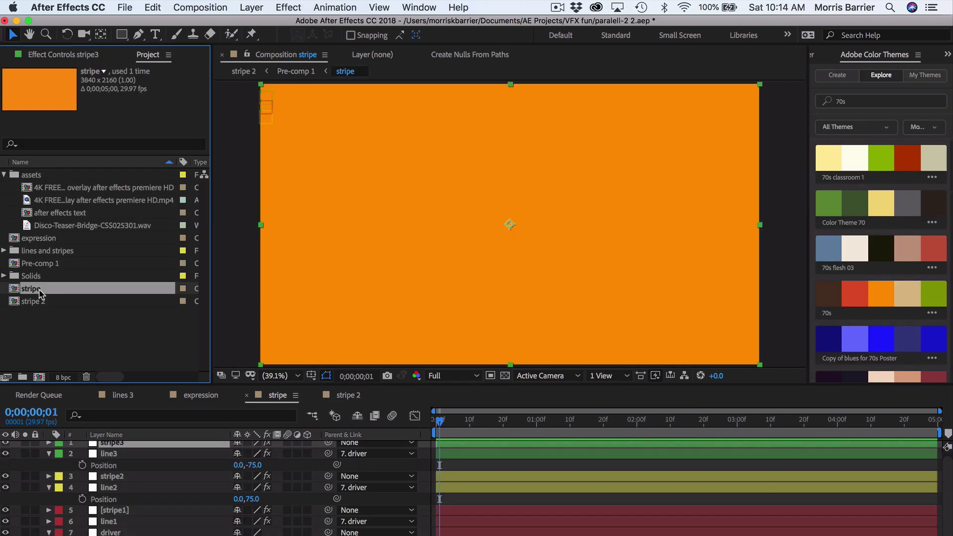
# Duplicate the stripe comp as stripe 3, open it, and show the driver's Position.
pyautogui.press('super')
pyautogui.press('super+d')
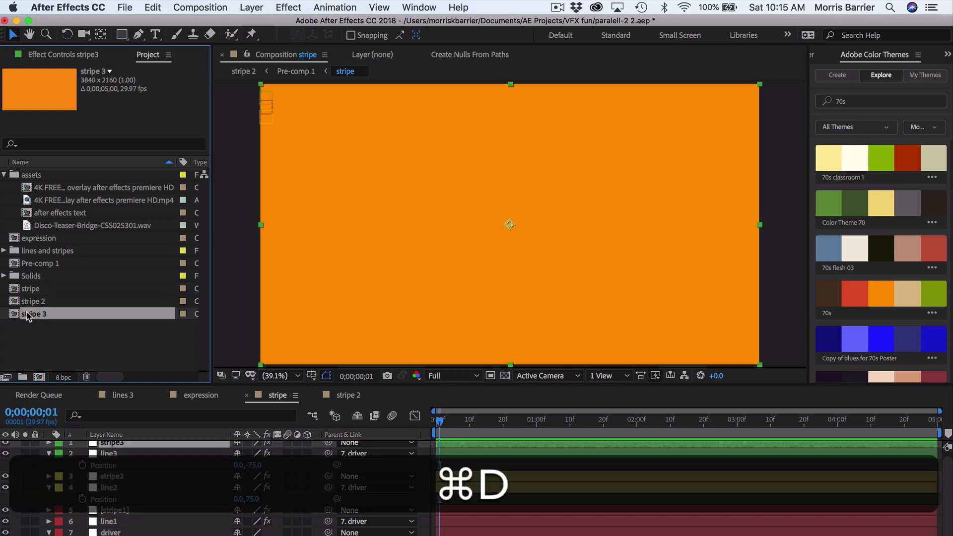
pyautogui.doubleClick(25, 315)
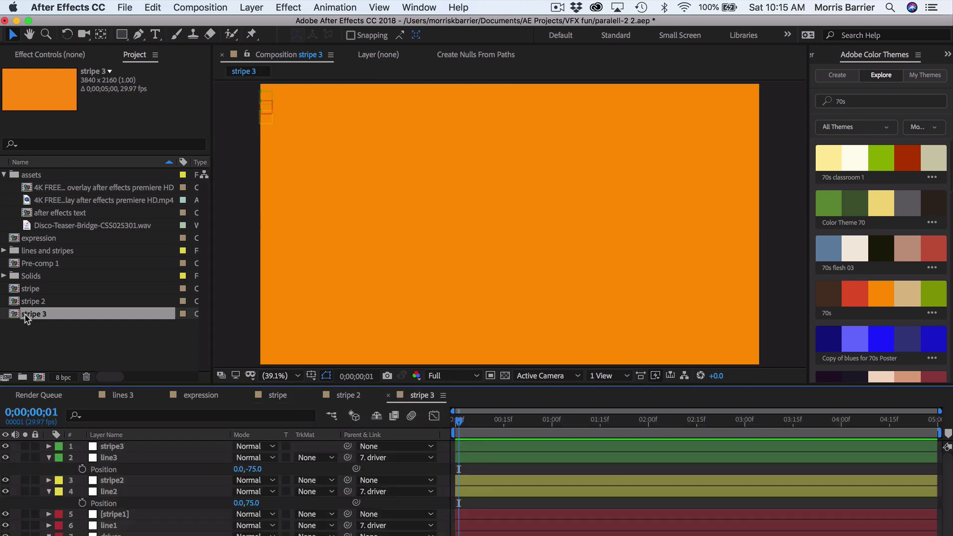
pyautogui.scroll(-1, 173, 484)
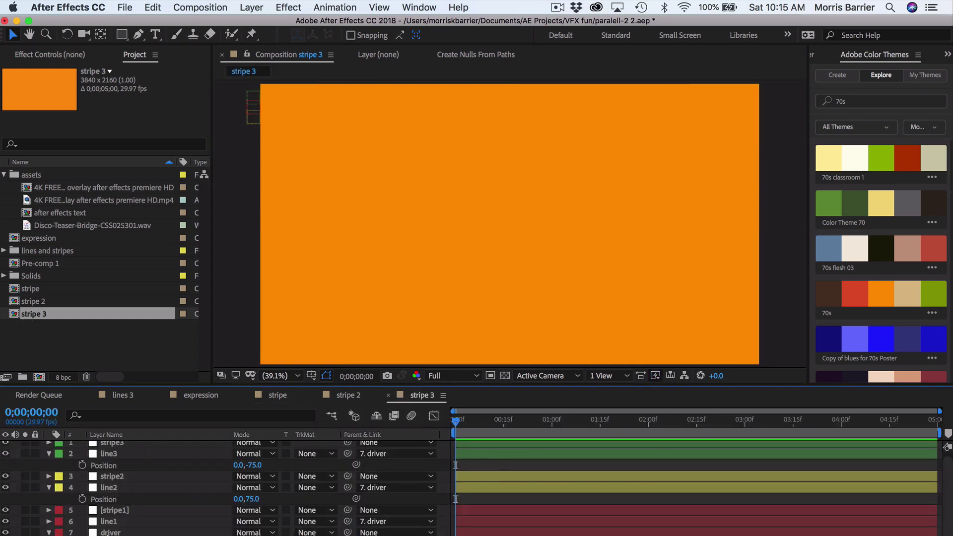
pyautogui.press('p')
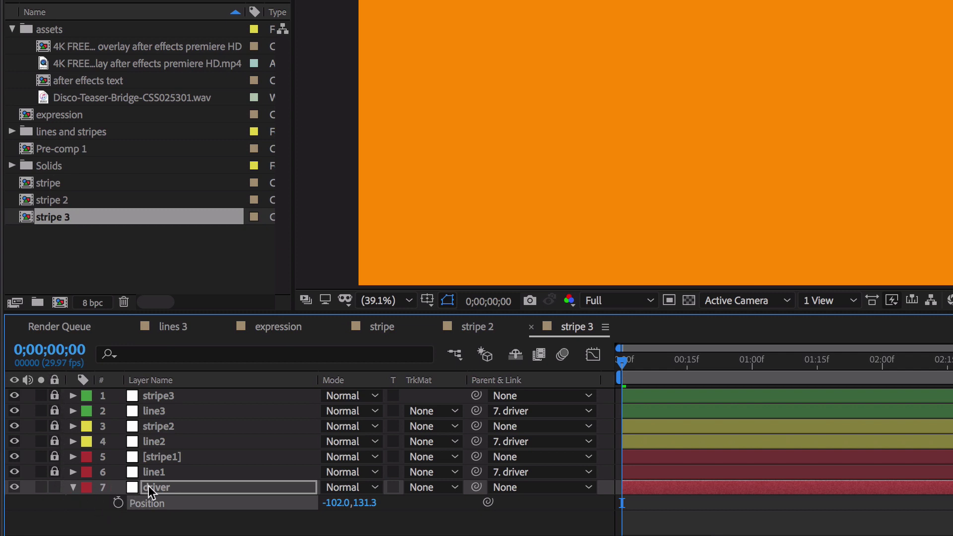
# Keyframe the driver from top-left to bottom-right with a 1;15 midpoint, curving the path.
pyautogui.click(117, 503)
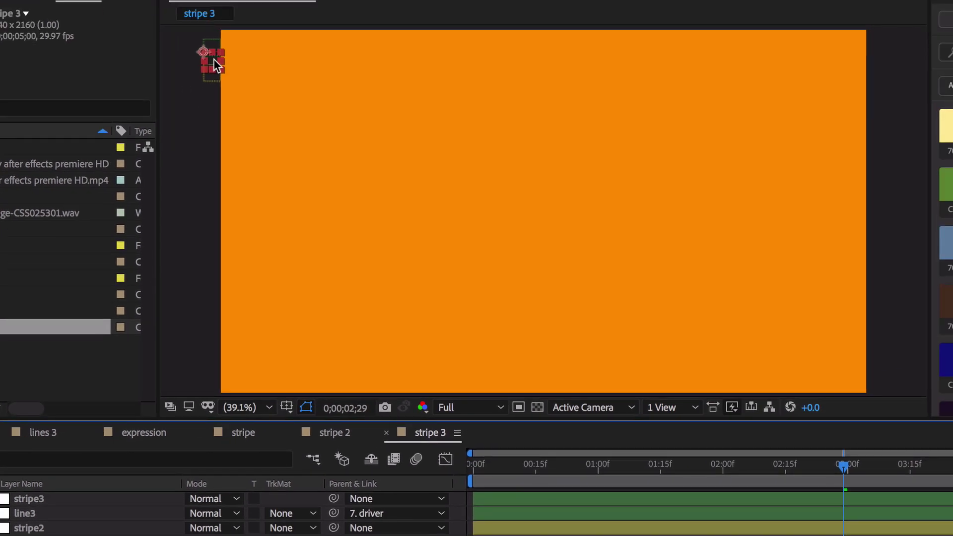
pyautogui.moveTo(213, 59); pyautogui.dragTo(892, 386)
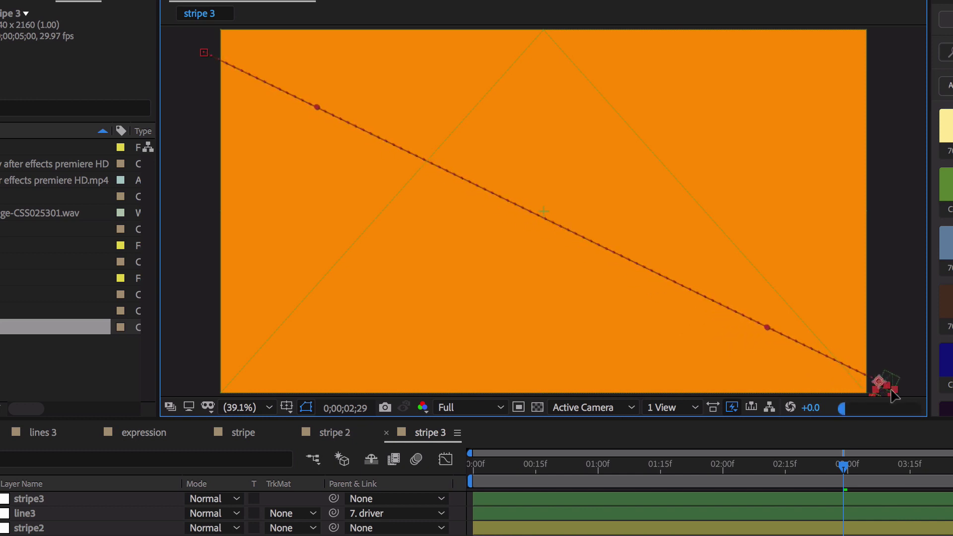
pyautogui.click(660, 470)
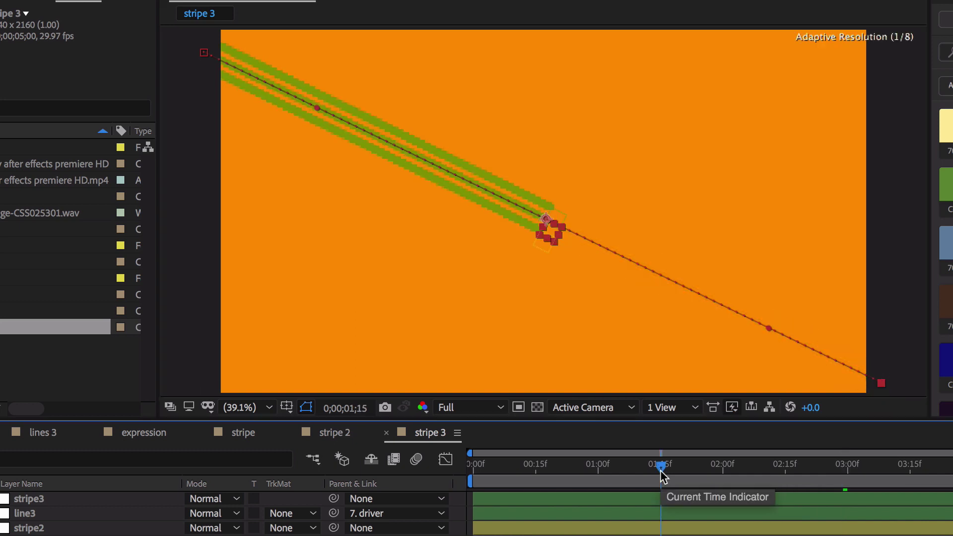
pyautogui.click(553, 238)
pyautogui.moveTo(554, 237); pyautogui.dragTo(568, 210)
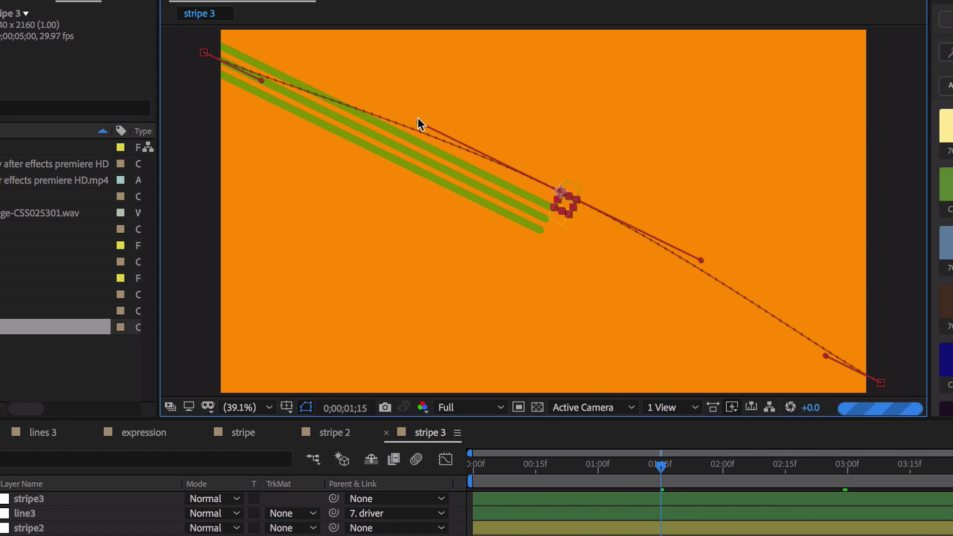
pyautogui.moveTo(418, 122); pyautogui.dragTo(349, 284)
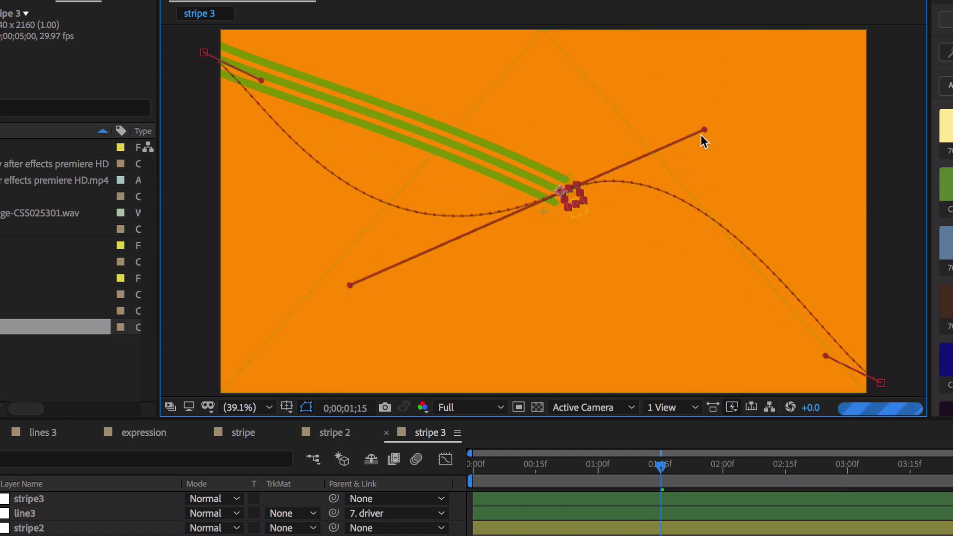
pyautogui.moveTo(706, 127); pyautogui.dragTo(760, 118)
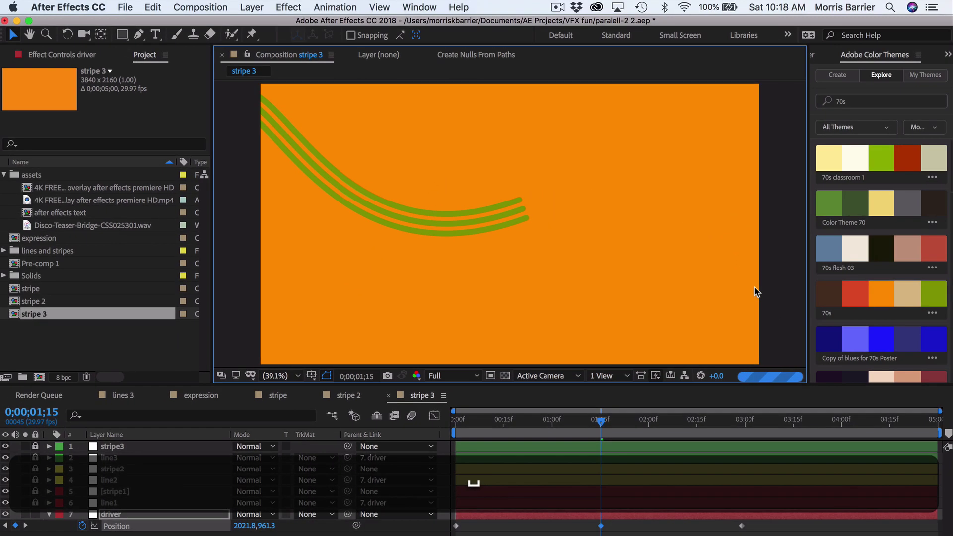
pyautogui.press('k')
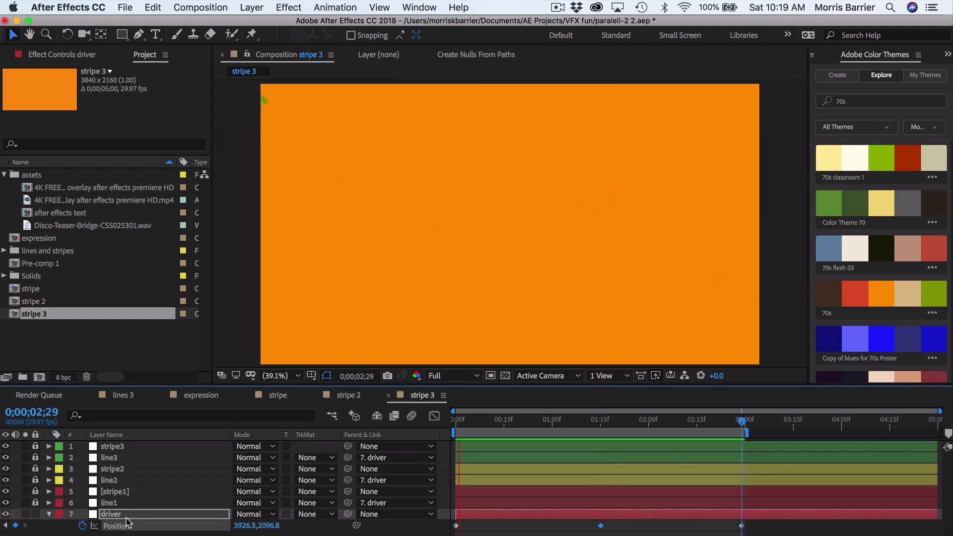